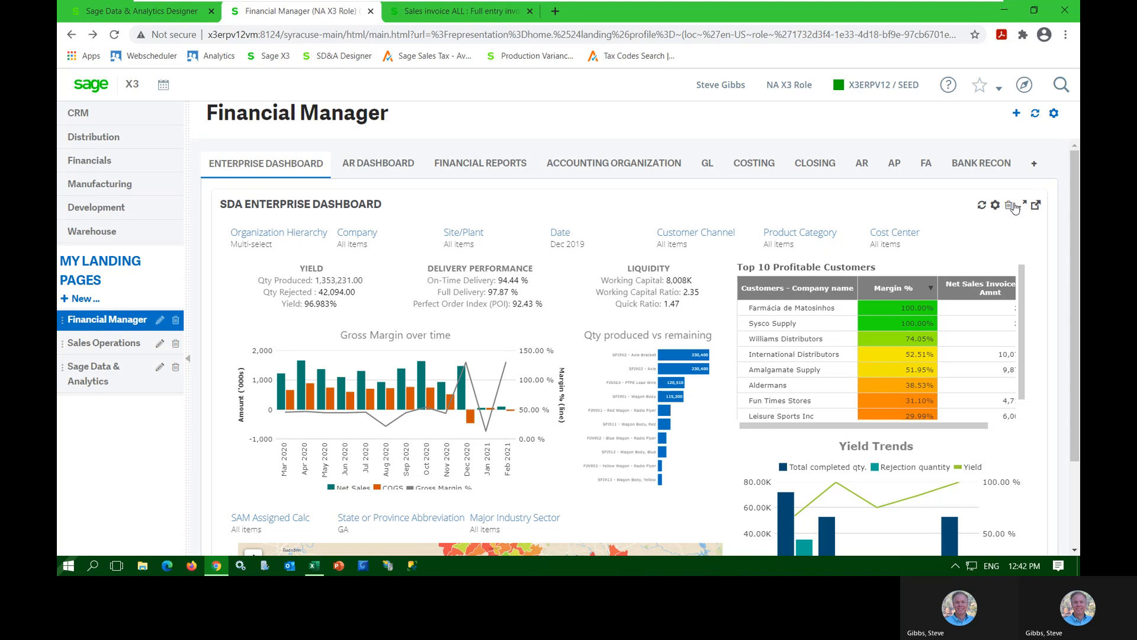
Step: Maximize the SDA Enterprise Dashboard and filter the organization hierarchy to NA20 - NA Process, excluding NA10 - NA Discrete
left_click(1023, 207)
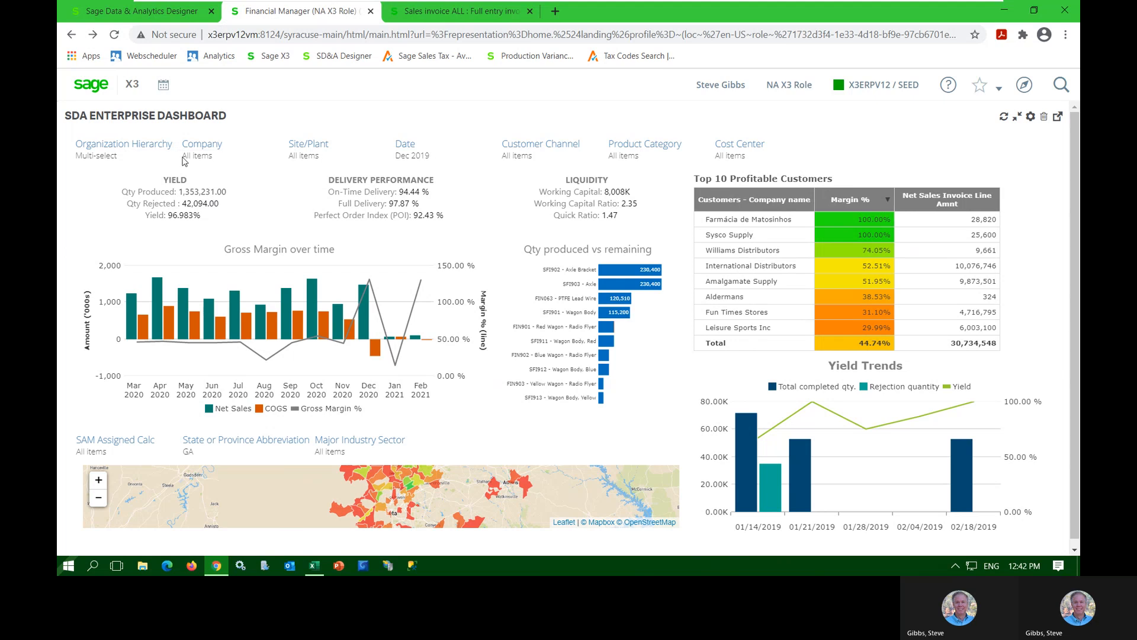
left_click(119, 156)
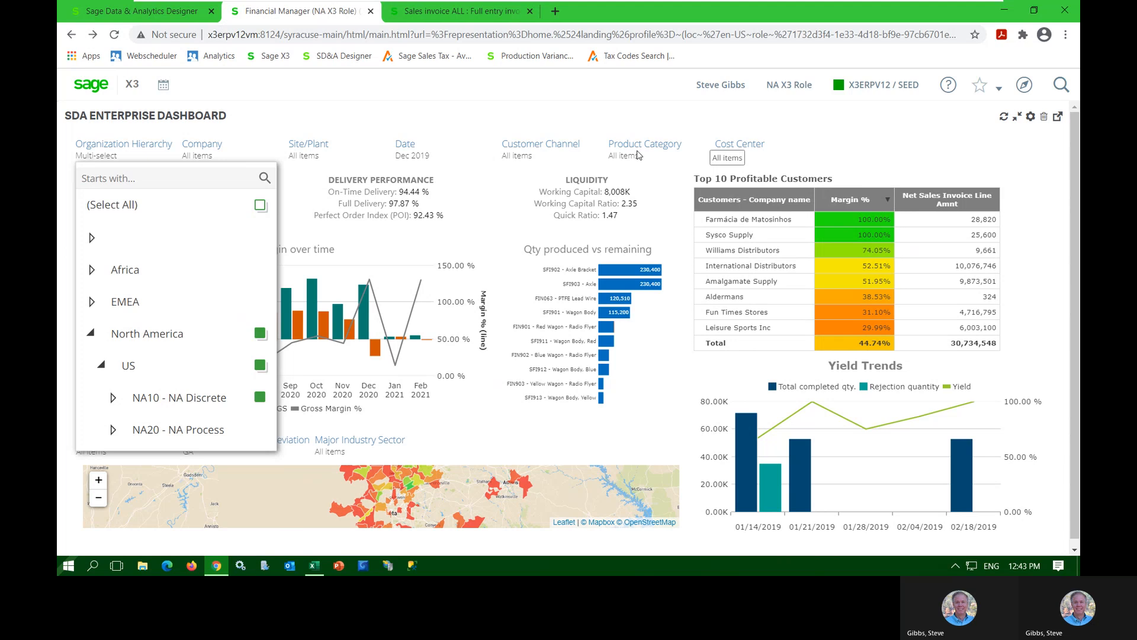
left_click(113, 398)
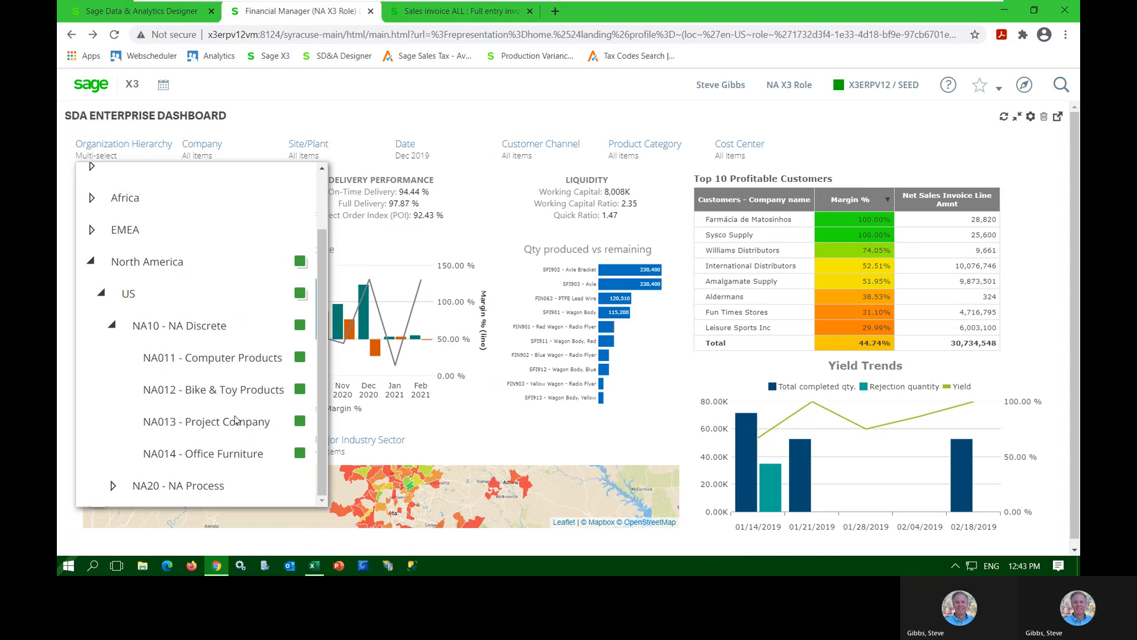
left_click(300, 485)
left_click(299, 325)
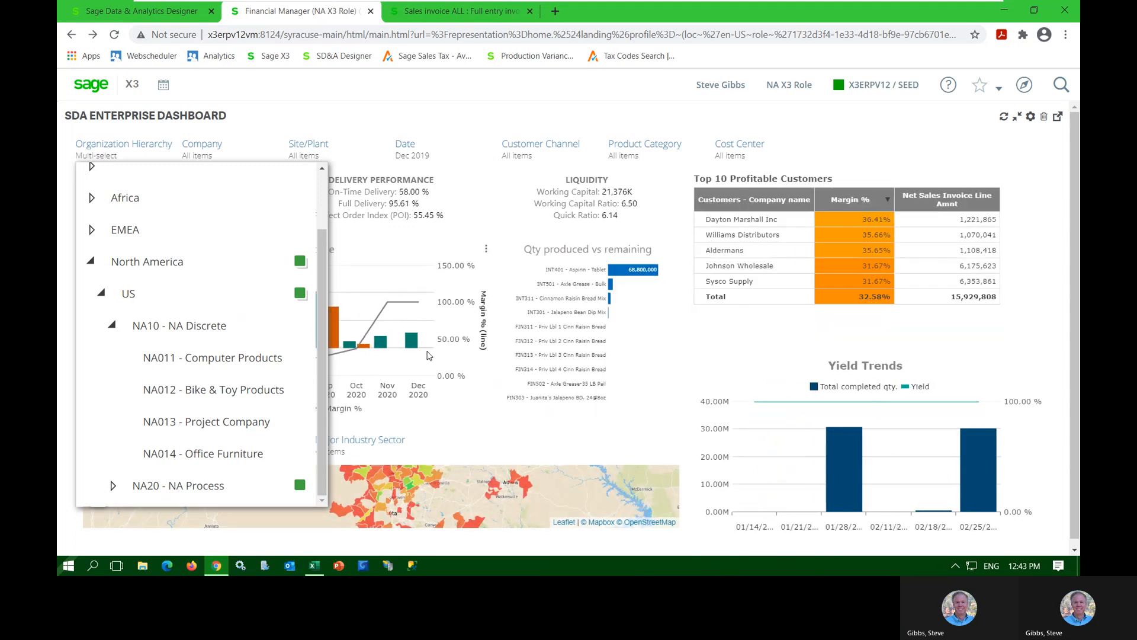
Step: Reselect NA10 - NA Discrete in the organization hierarchy filter, clear NA20 - NA Process and close the filter
left_click(300, 329)
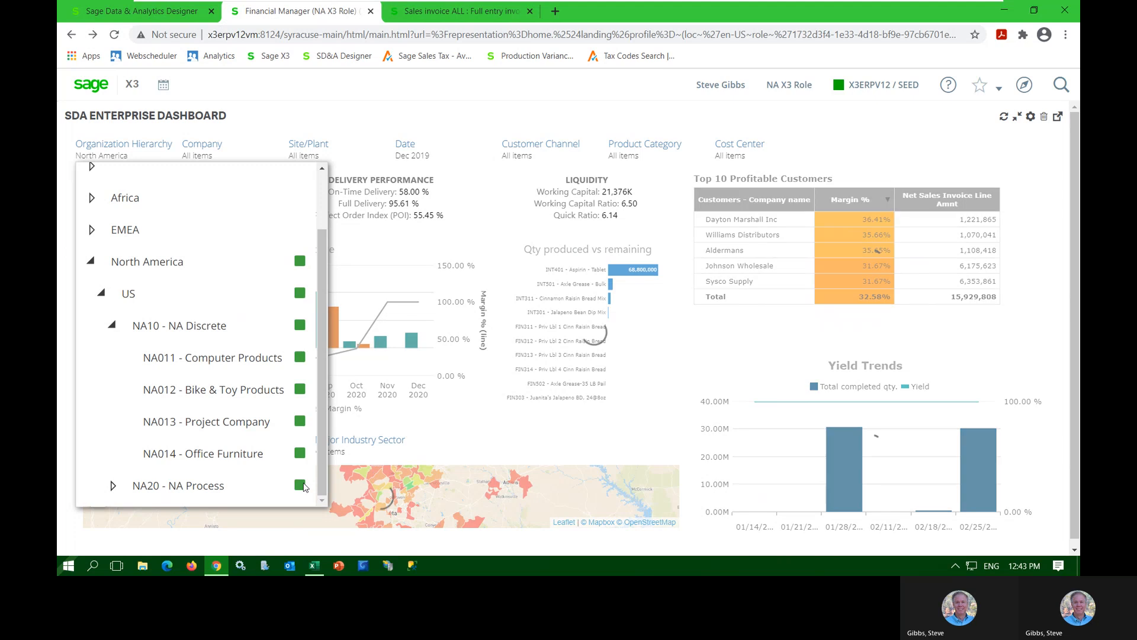
left_click(300, 484)
left_click(453, 444)
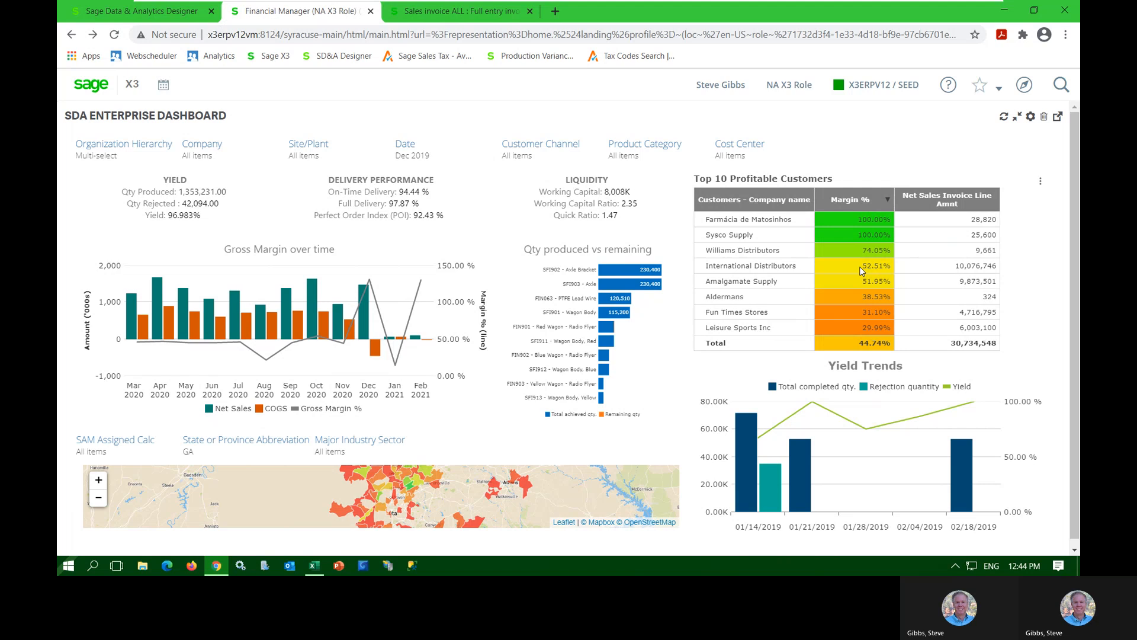
Step: Open the Sales Invoice Drill Thru for International Distributors from the Top 10 Profitable Customers table and expand Information Technology
right_click(933, 272)
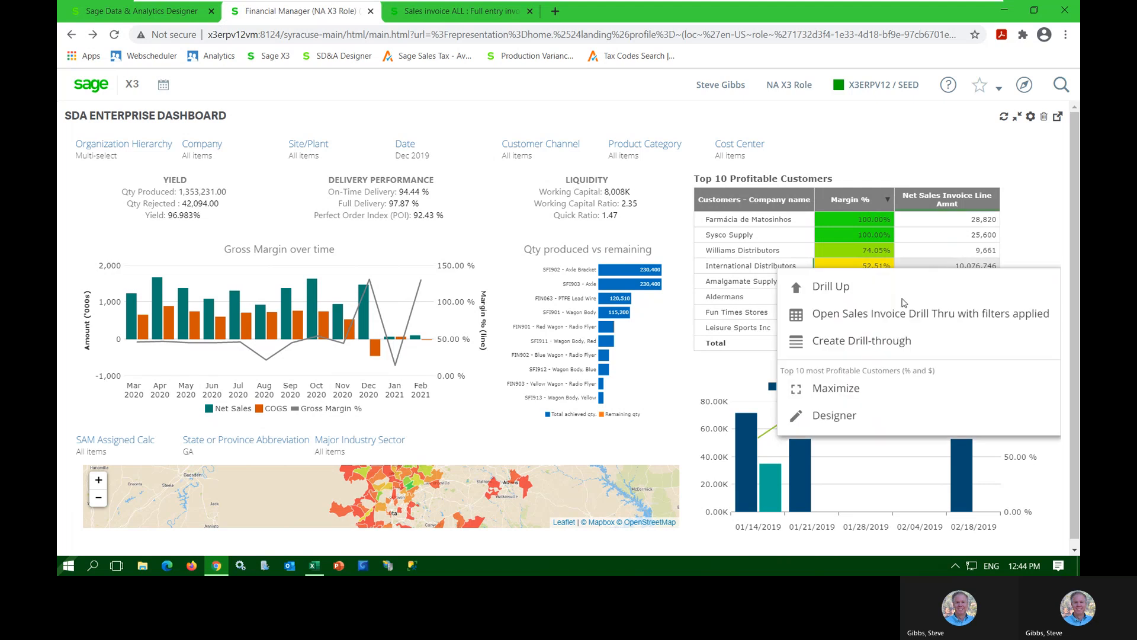
left_click(892, 320)
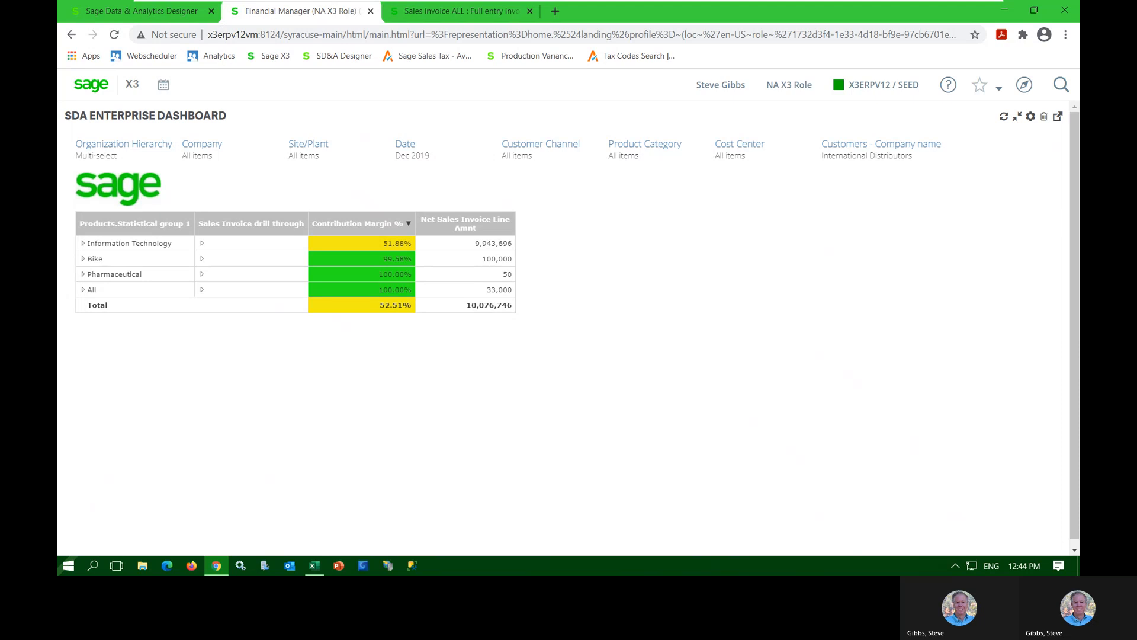
left_click(84, 244)
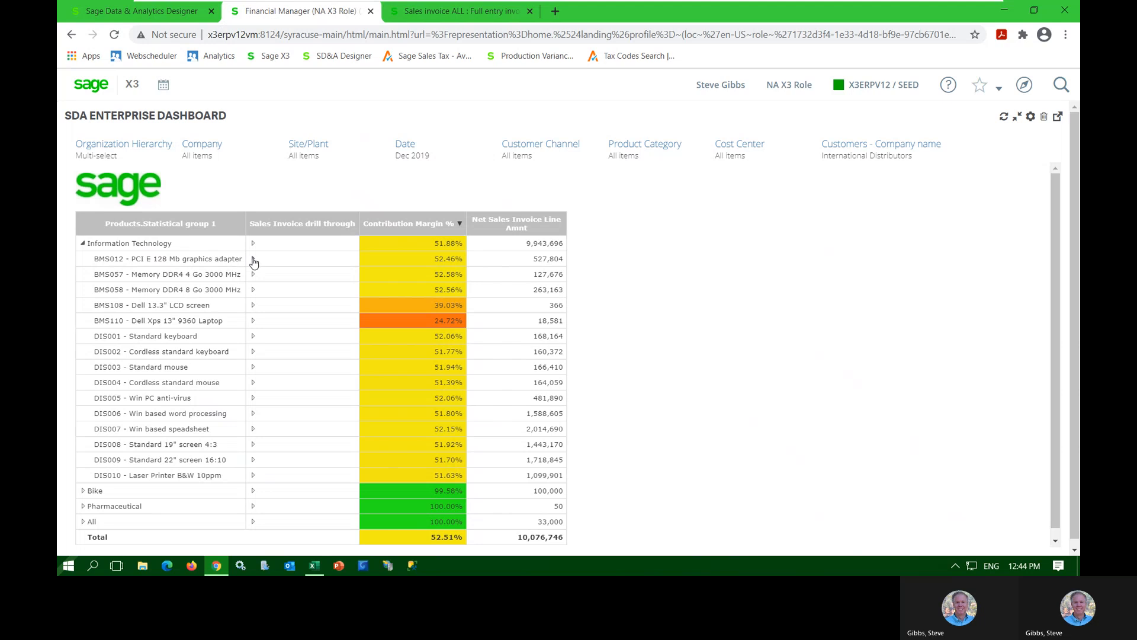
Step: Expand the invoices for product BMS012 and open the first one with the ALL Full entry invoice transaction
left_click(254, 261)
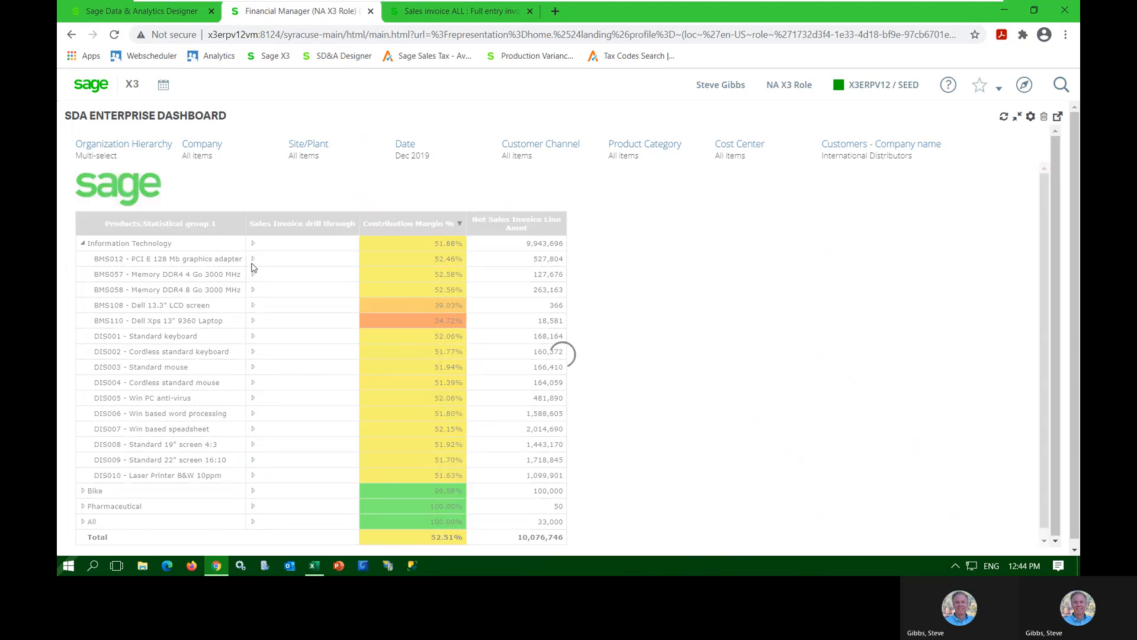
left_click(290, 264)
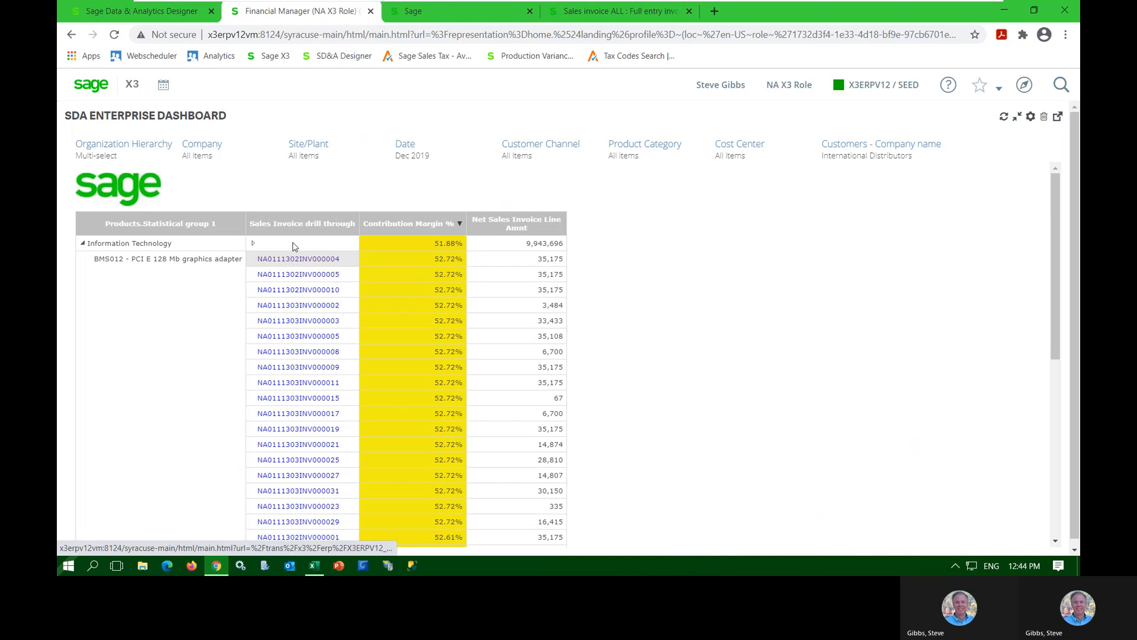
left_click(432, 20)
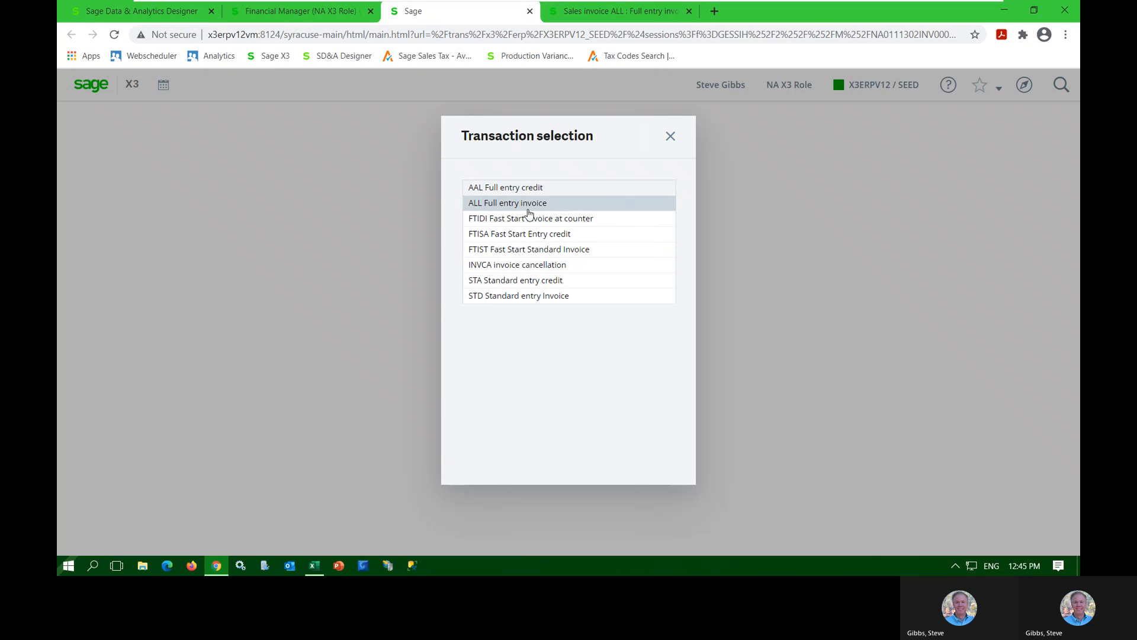
left_click(518, 207)
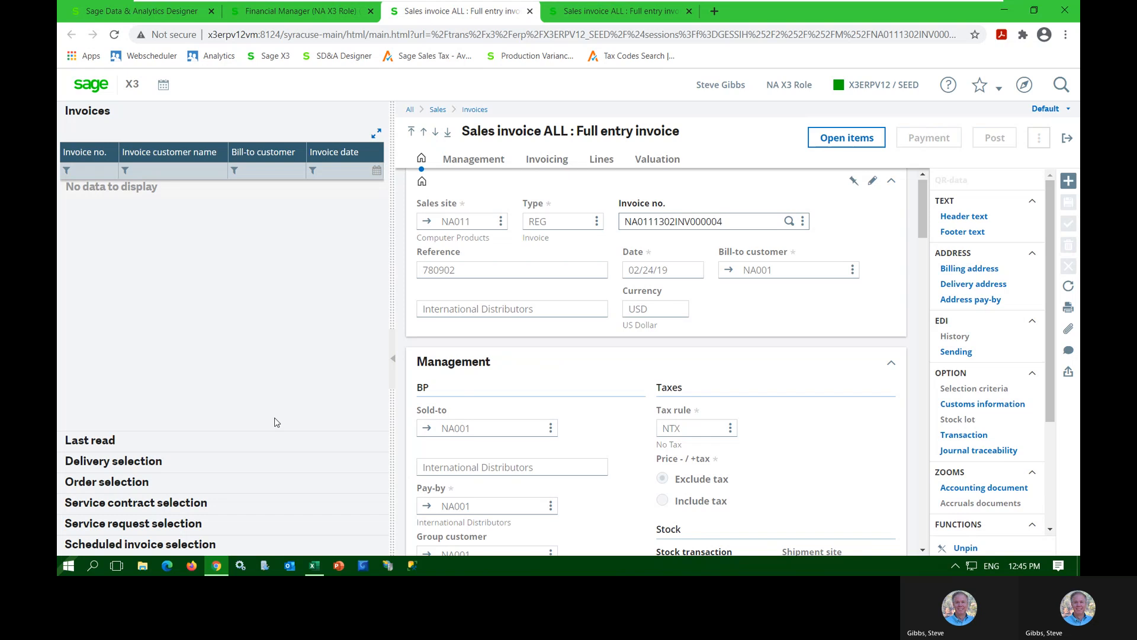
Step: View the lines of the sales invoice and close it without saving changes
left_click(604, 159)
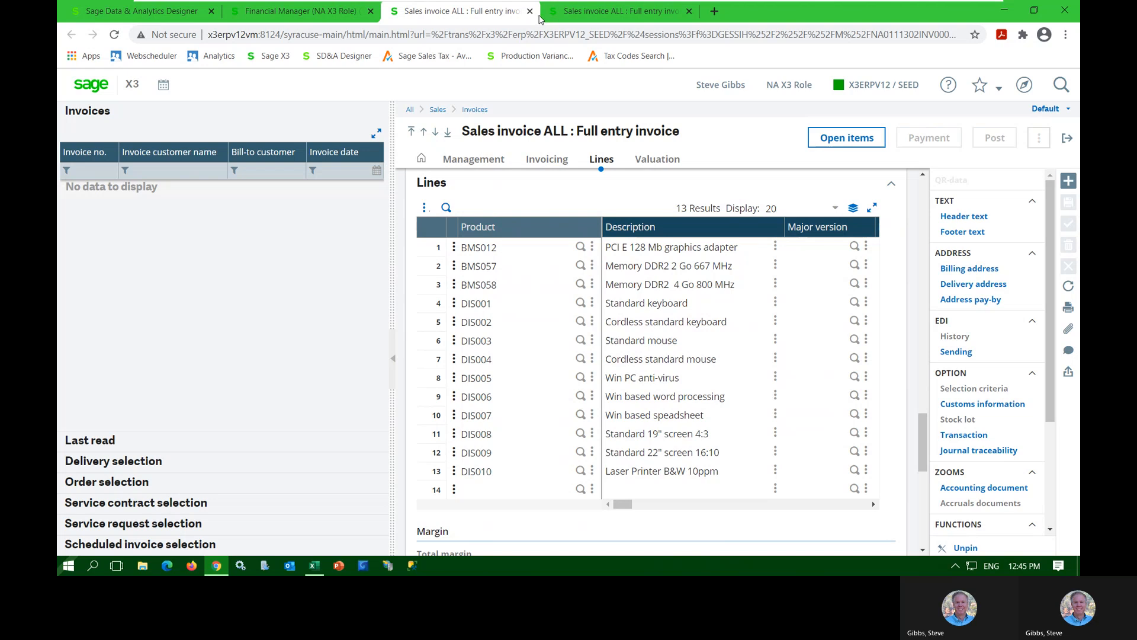
left_click(530, 12)
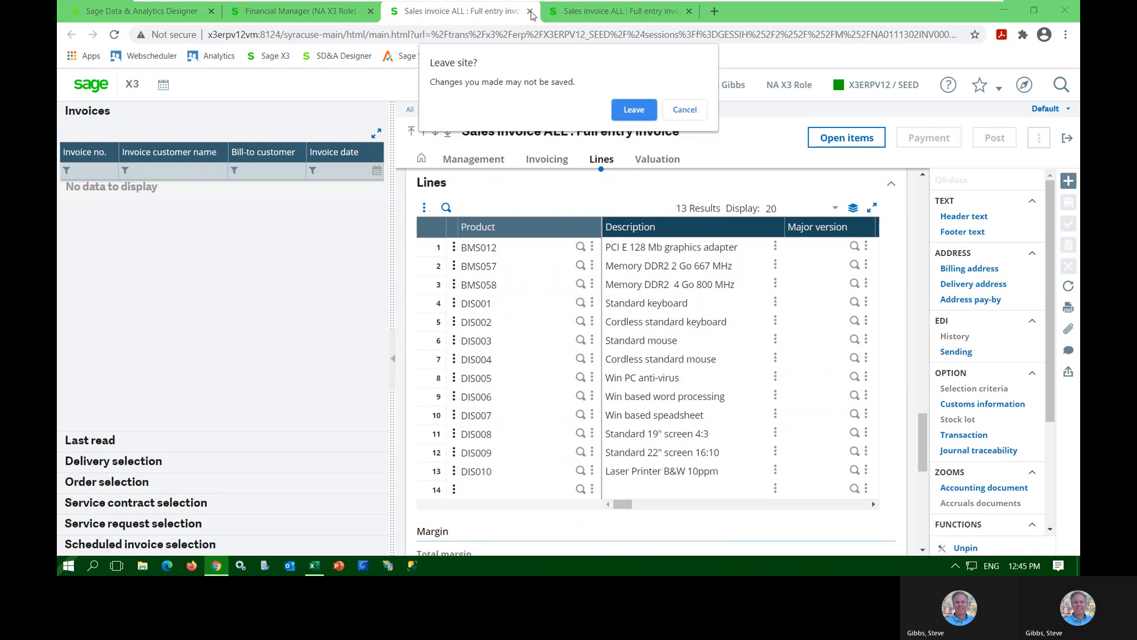
left_click(629, 113)
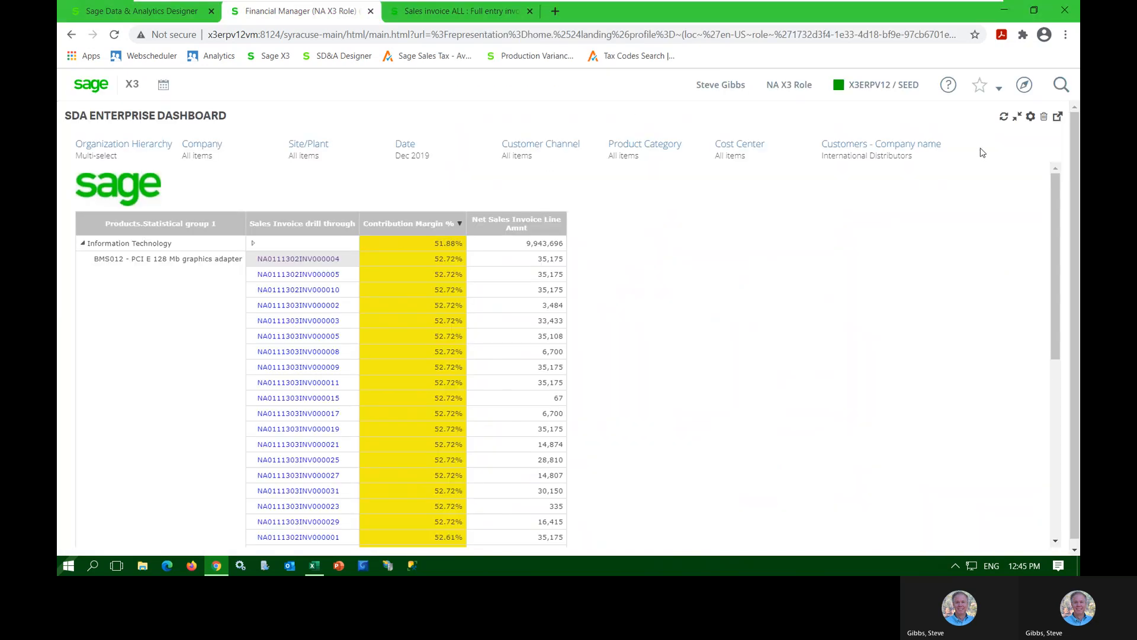
Step: Restore the enterprise dashboard to its normal size and switch to the AR Dashboard
left_click(1018, 119)
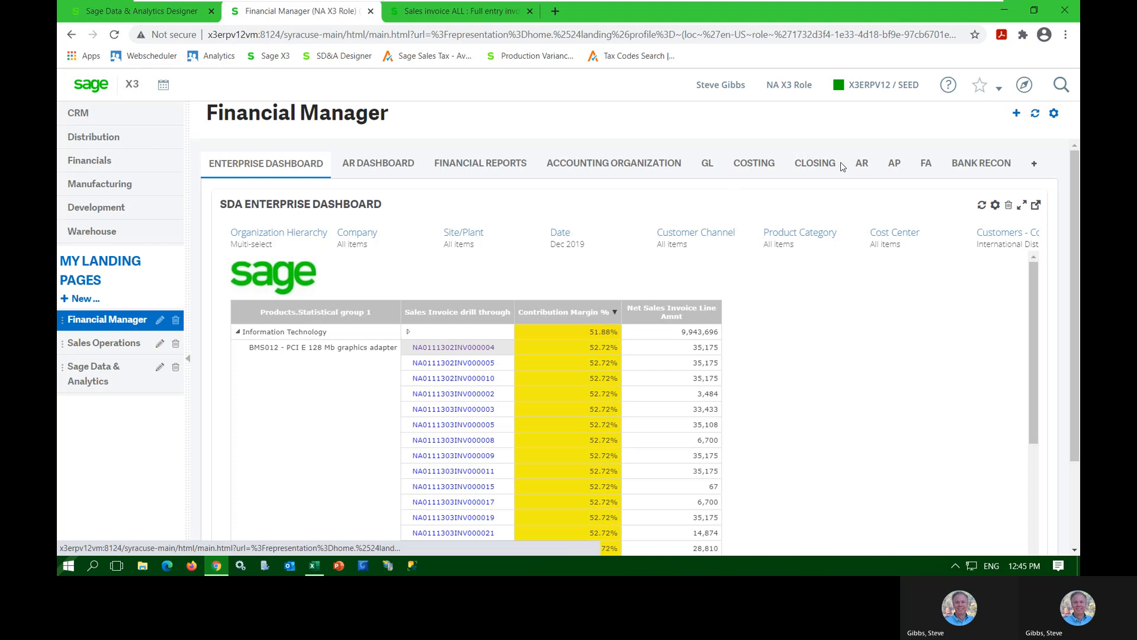
left_click(365, 171)
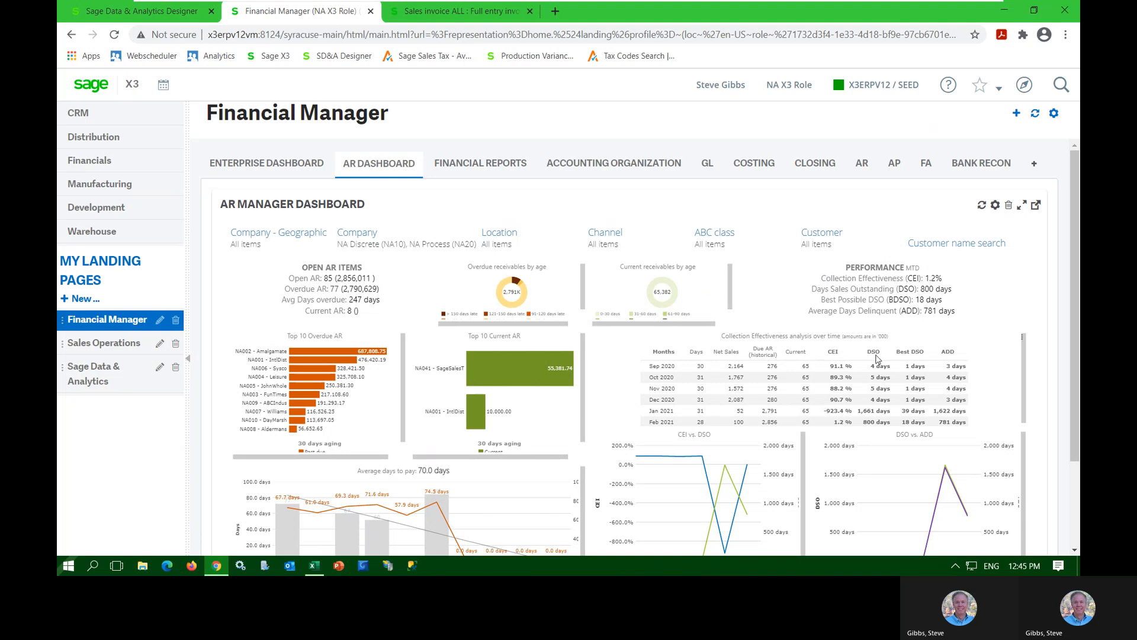
mouse_move(877, 358)
Step: Examine the Company - Geographic, Location and Channel filter choices of the AR Manager Dashboard
left_click(296, 256)
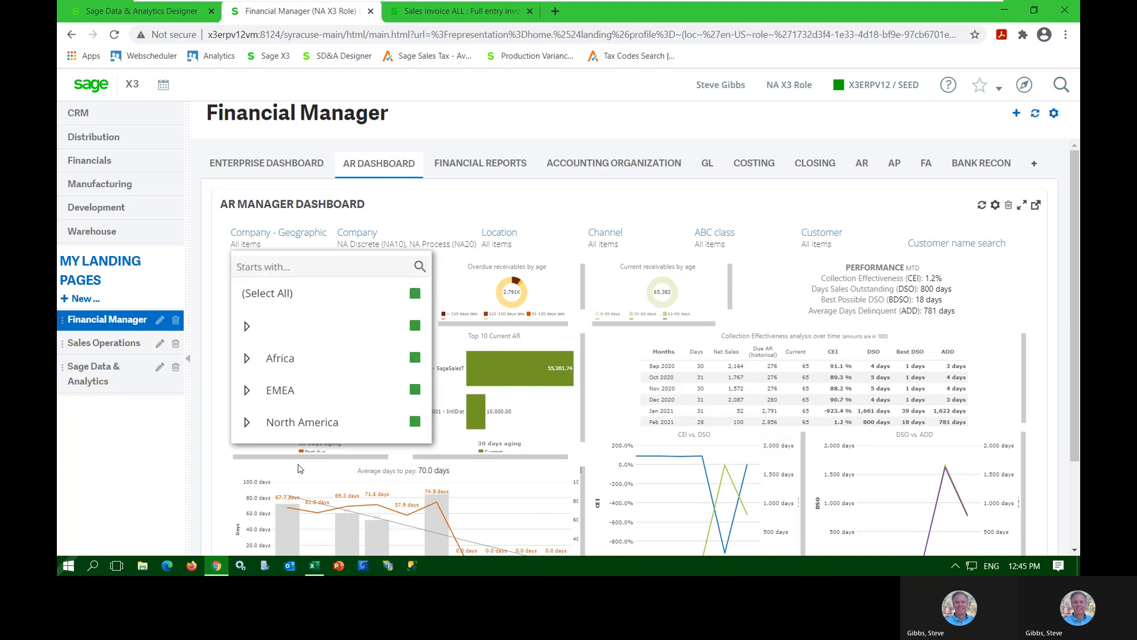
left_click(247, 422)
left_click(247, 422)
left_click(555, 243)
left_click(618, 245)
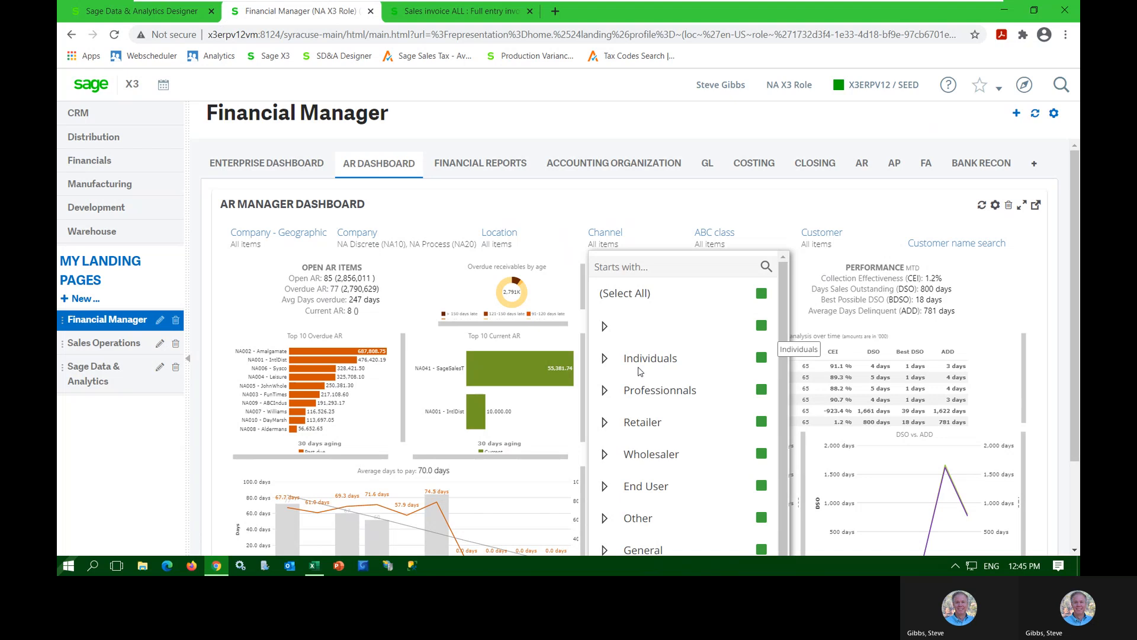
Step: Open the Financial Reports page and expand the US column and Cost of Goods Sold in the SDA Income Statement
left_click(490, 170)
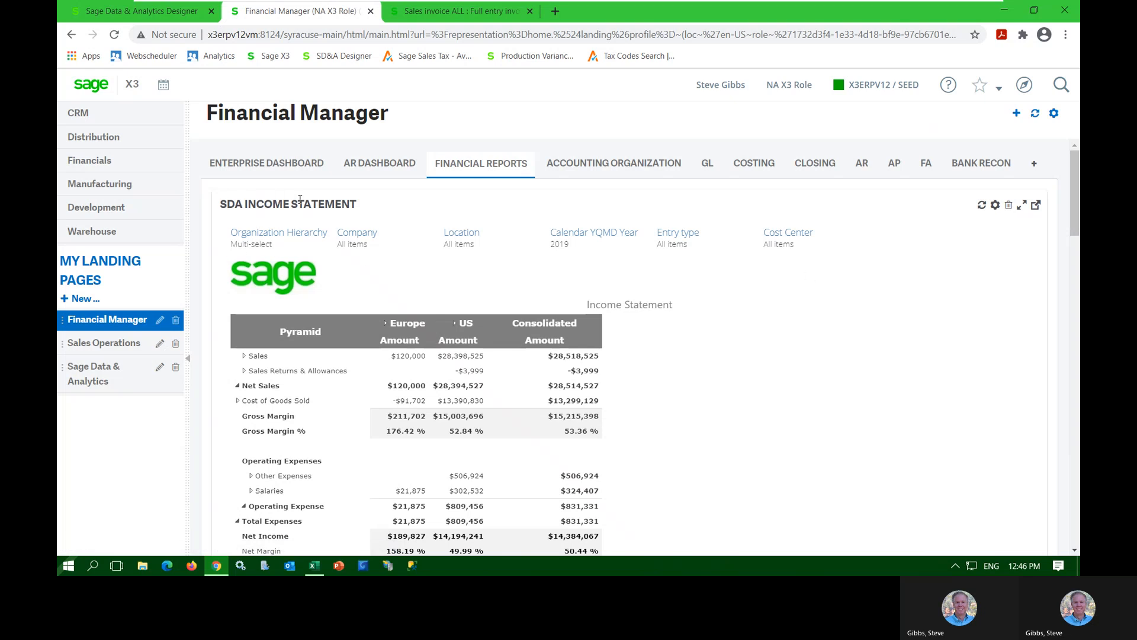
left_click(454, 324)
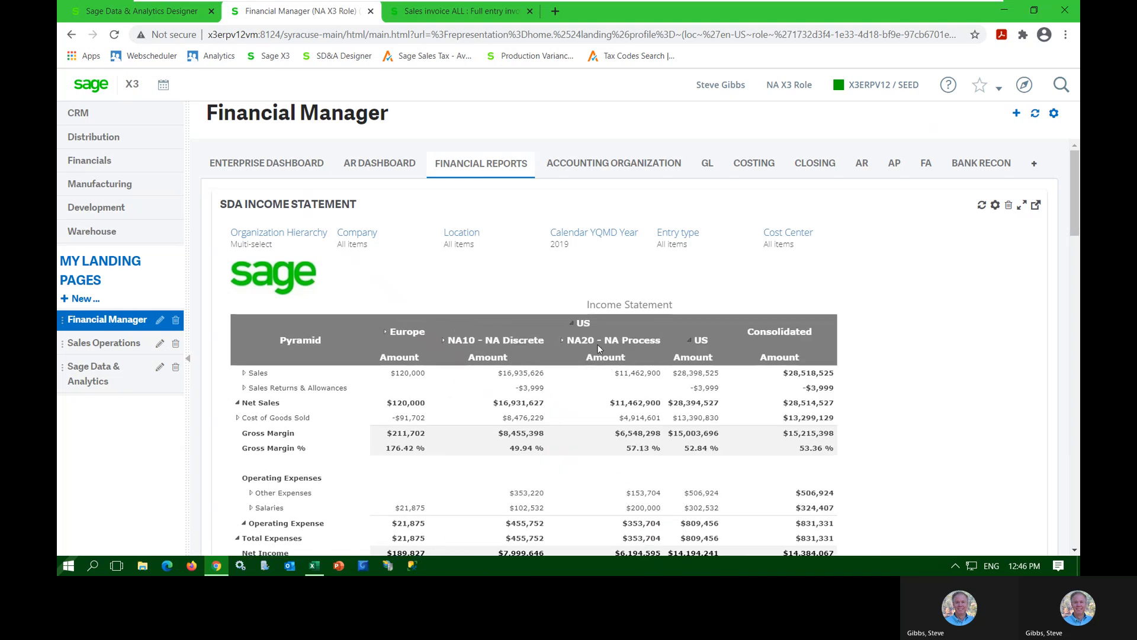
scroll(521, 382, "down", 2)
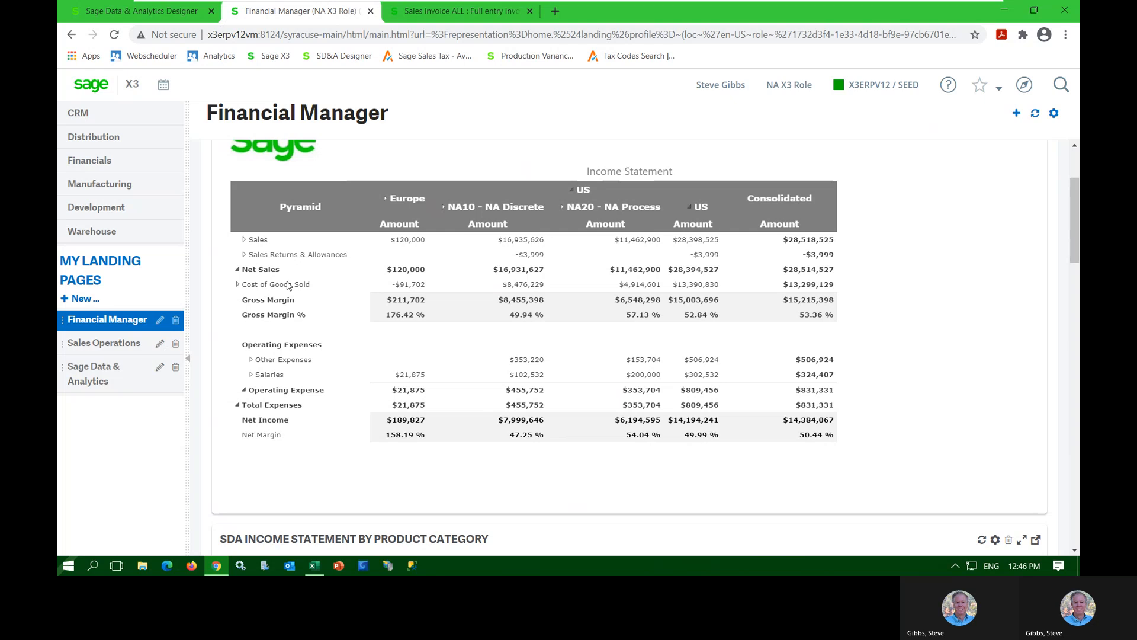
left_click(237, 285)
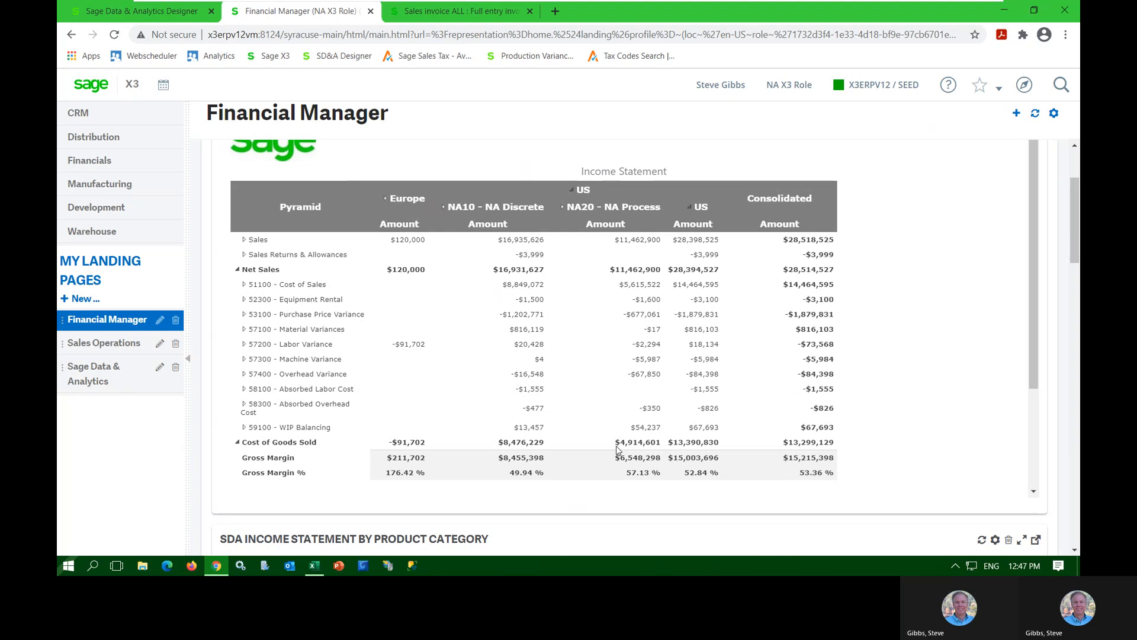
scroll(618, 450, "down", 5)
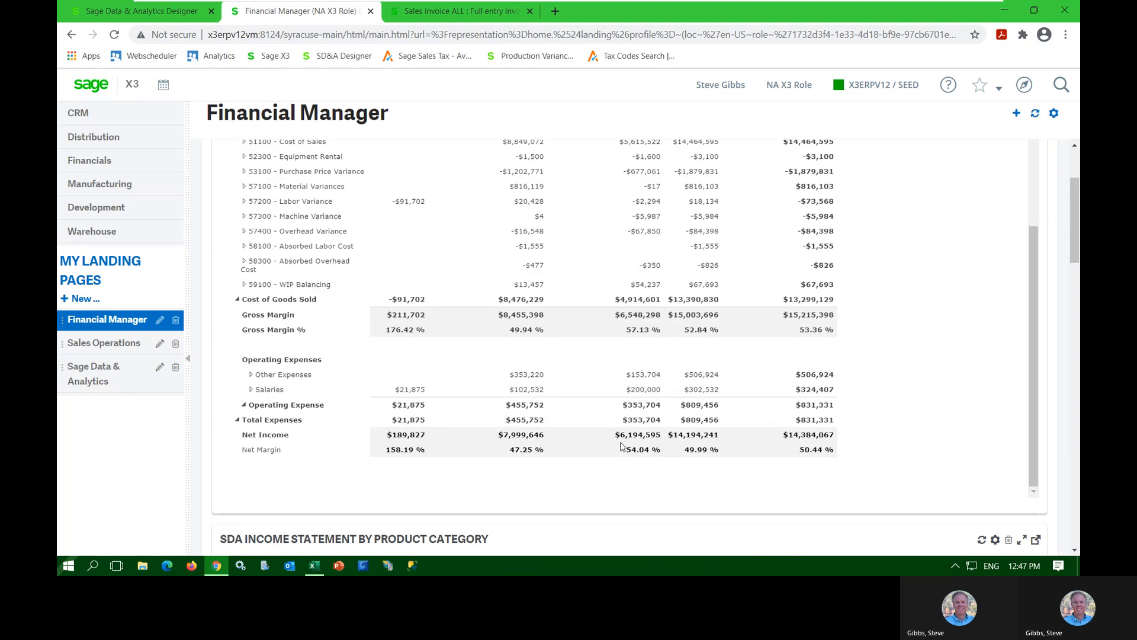
Step: Review the SDA Income Statement by Product Category and the SDA Budget vs. Actual report
scroll(662, 503, "down", 3)
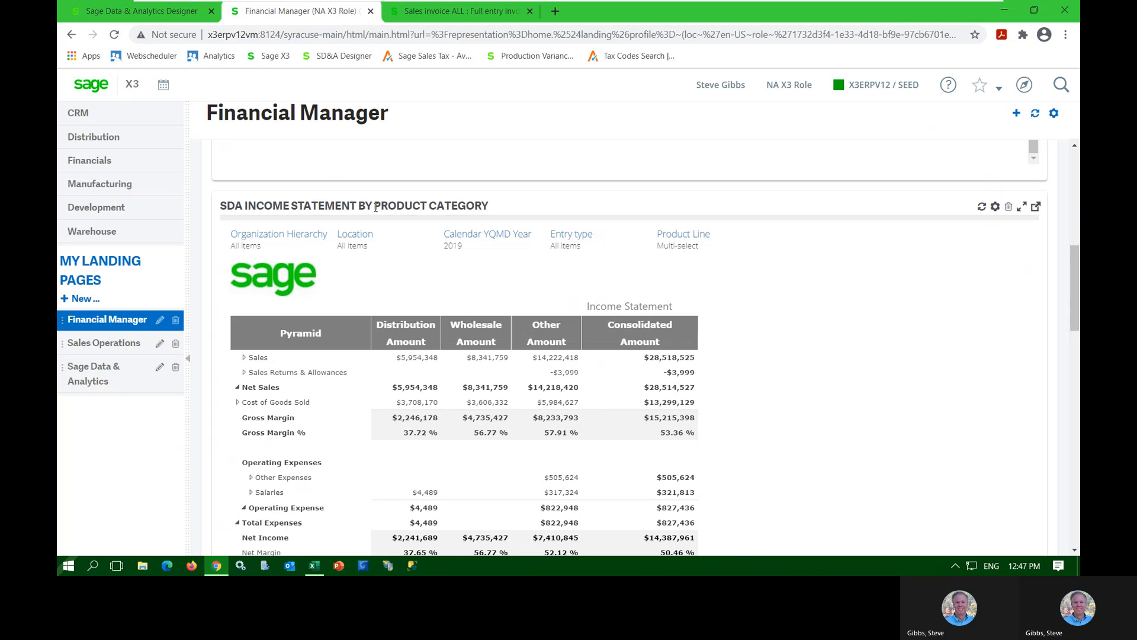
scroll(670, 384, "down", 1)
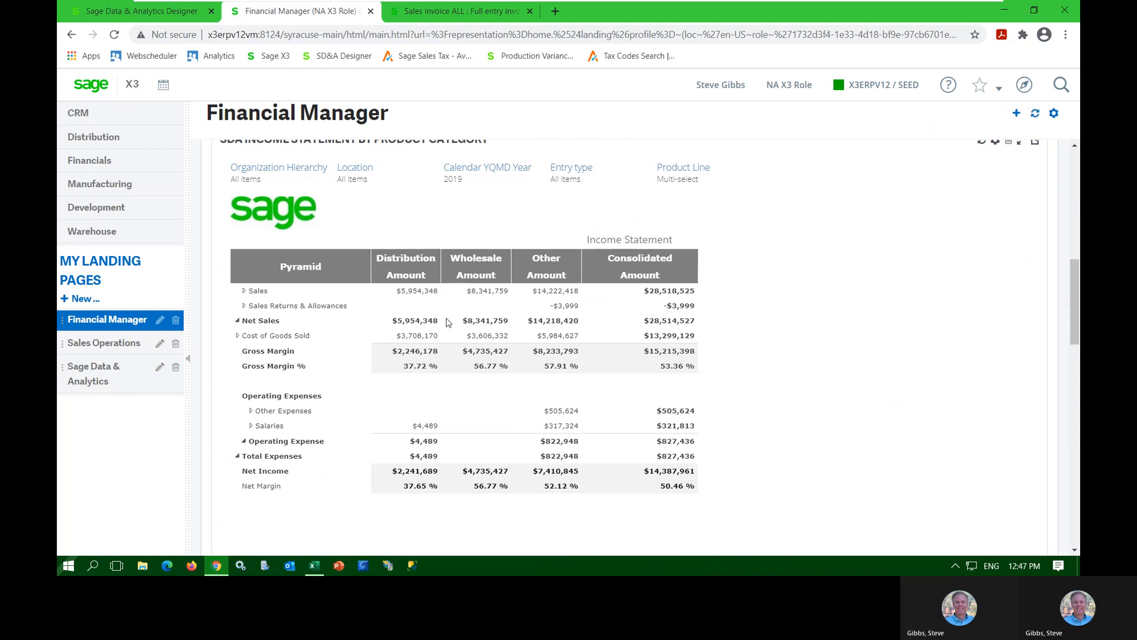
scroll(447, 321, "down", 7)
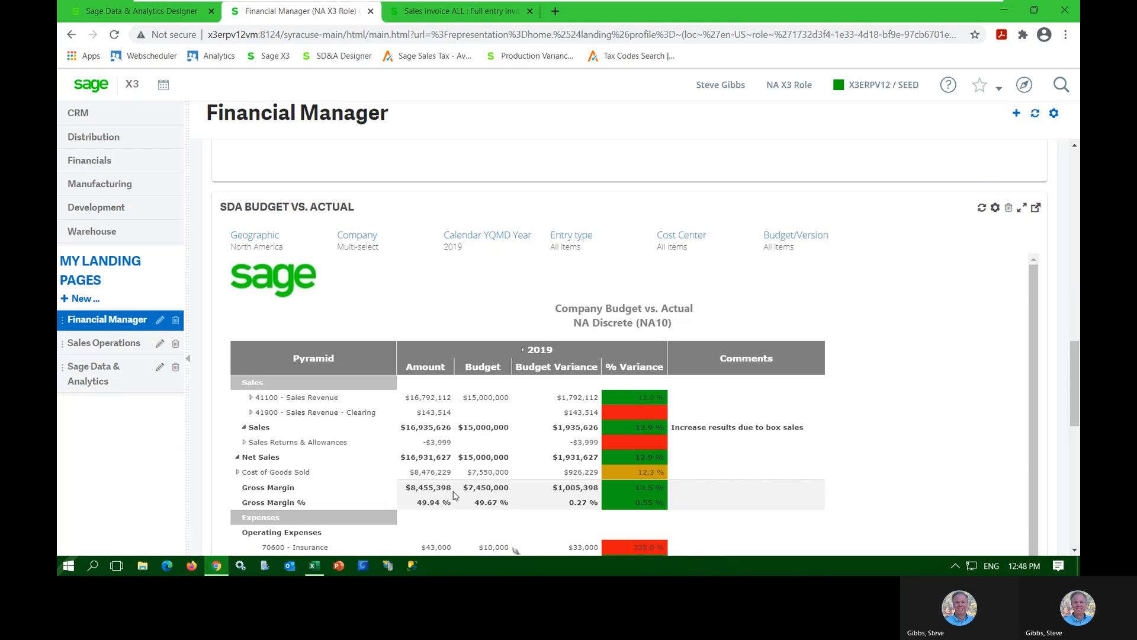
scroll(456, 497, "down", 1)
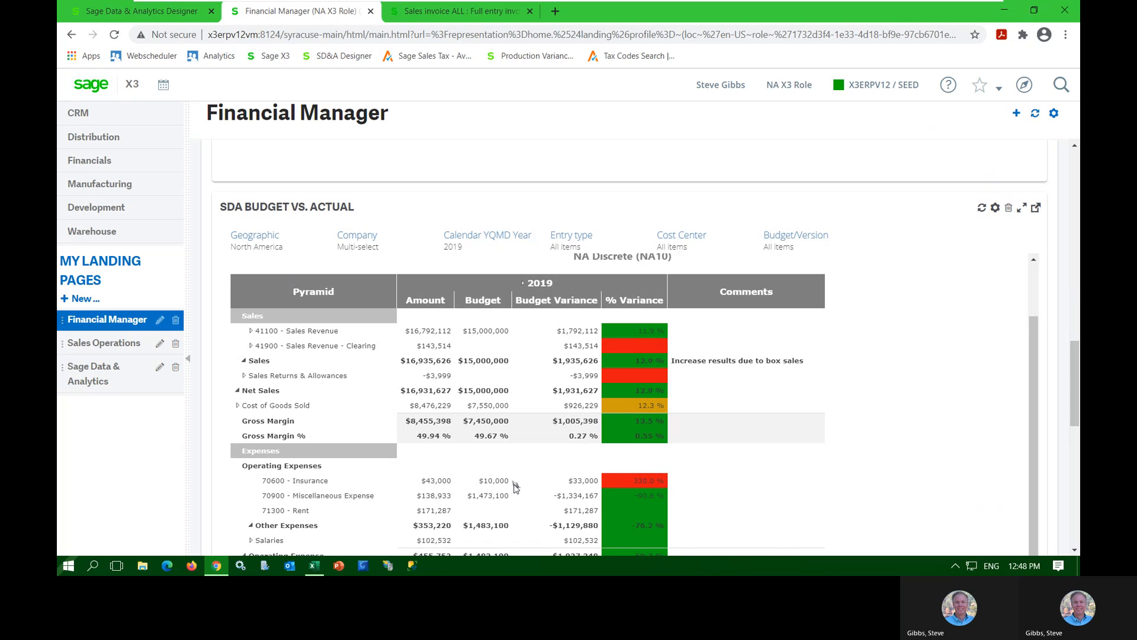
mouse_move(515, 486)
Step: Examine the budget versions under N14 - Budget North America 2020 v2 and N11 - Budget North America 2019, then close the filter
left_click(797, 247)
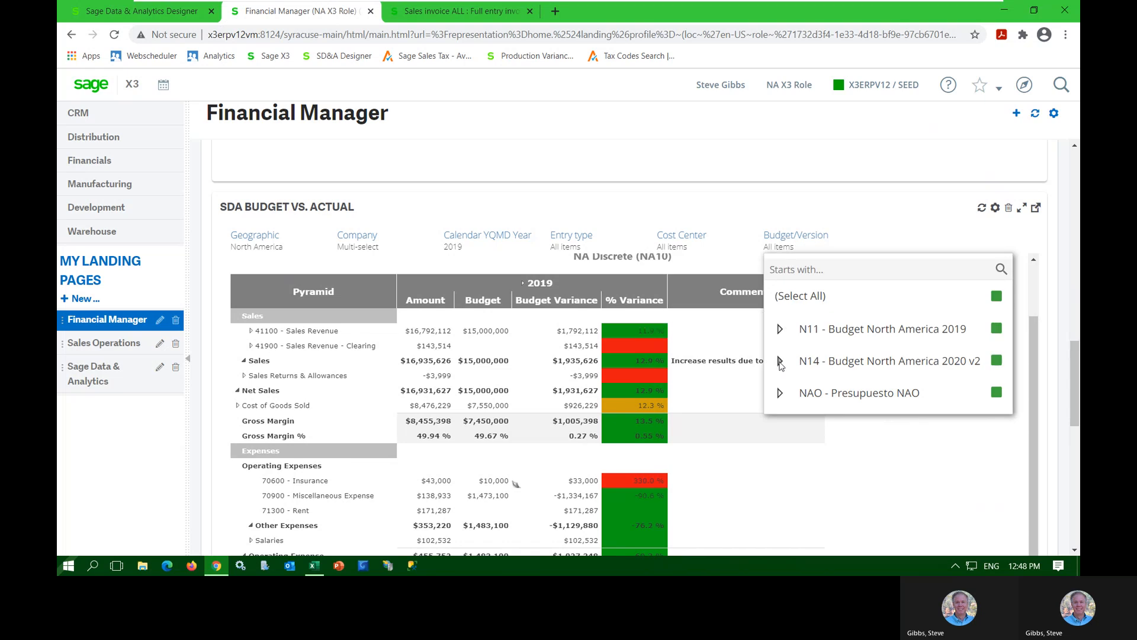
left_click(779, 360)
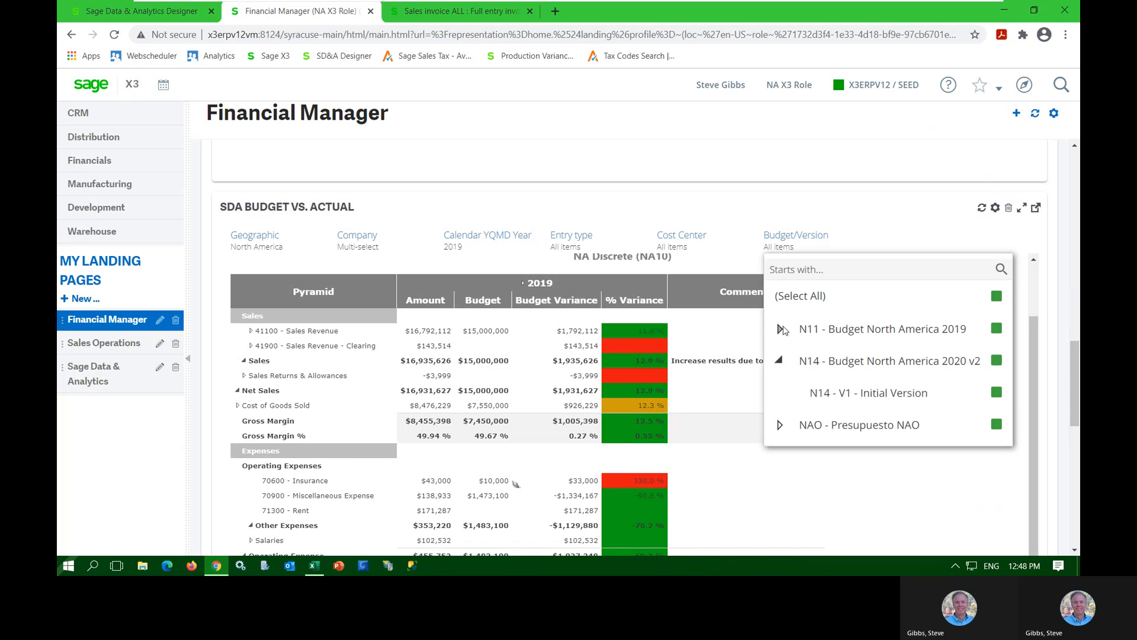
left_click(780, 329)
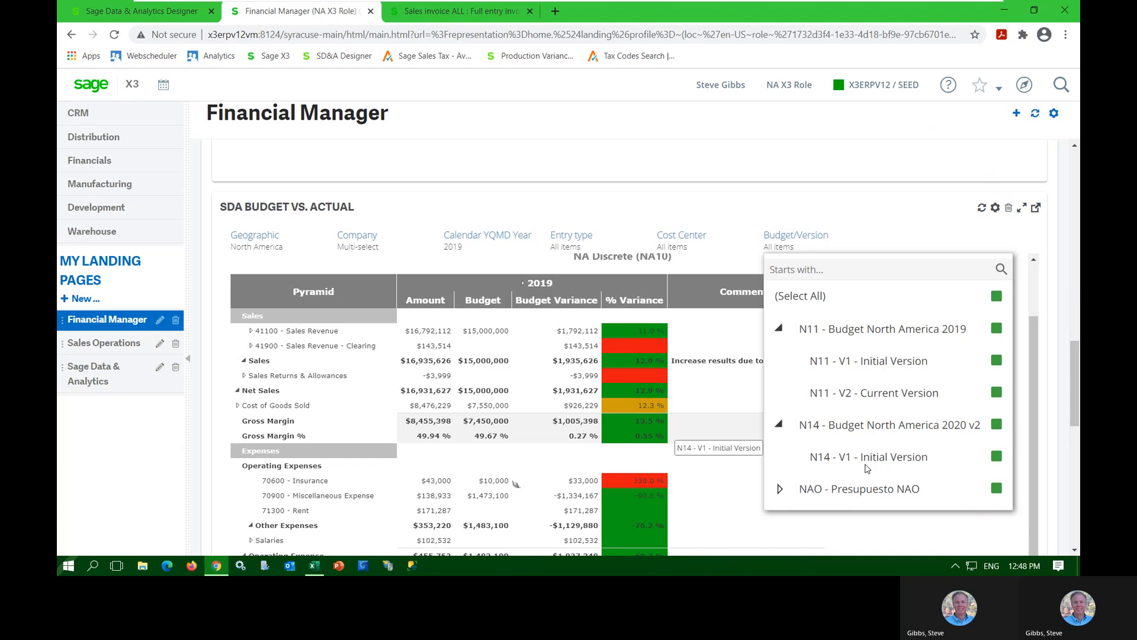
left_click(653, 480)
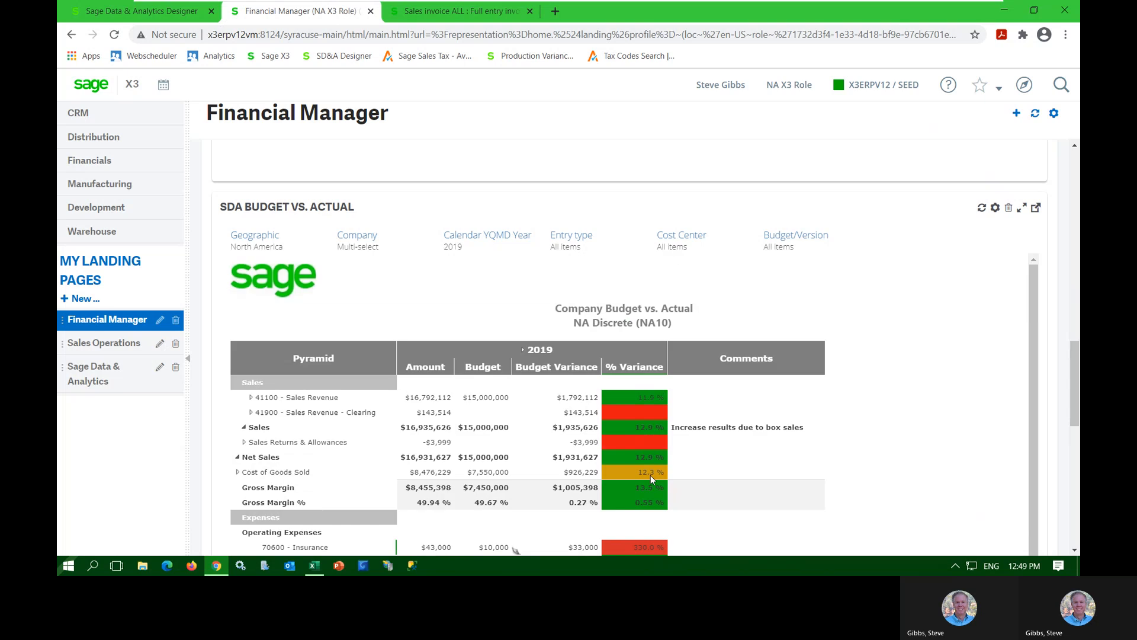
Step: Switch from the financial reports to the Accounting Organization page of the Financial Manager landing page
scroll(841, 335, "up", 10)
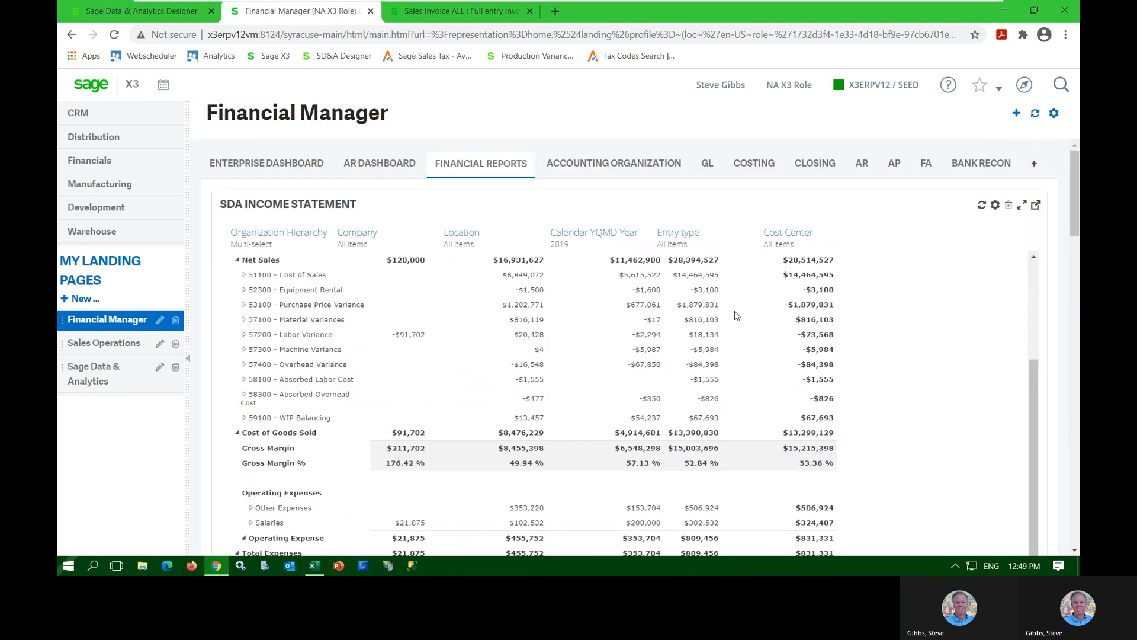
left_click(596, 167)
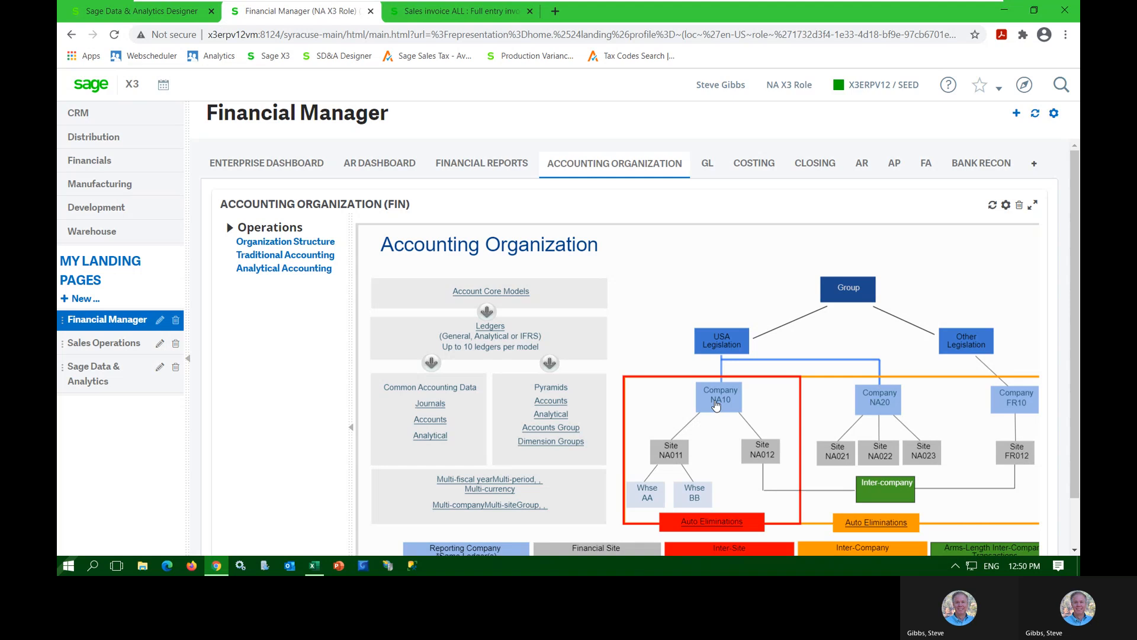
Step: Switch to the sales invoice, start a new entry and browse the available sales sites, closing the list without a selection
left_click(434, 13)
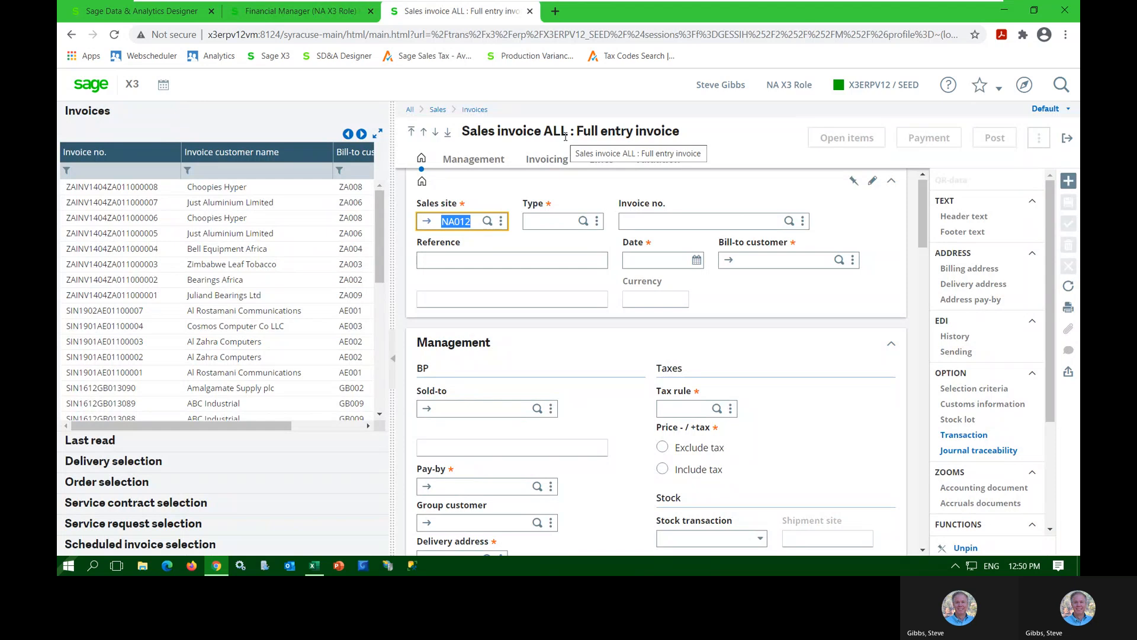
left_click(1067, 182)
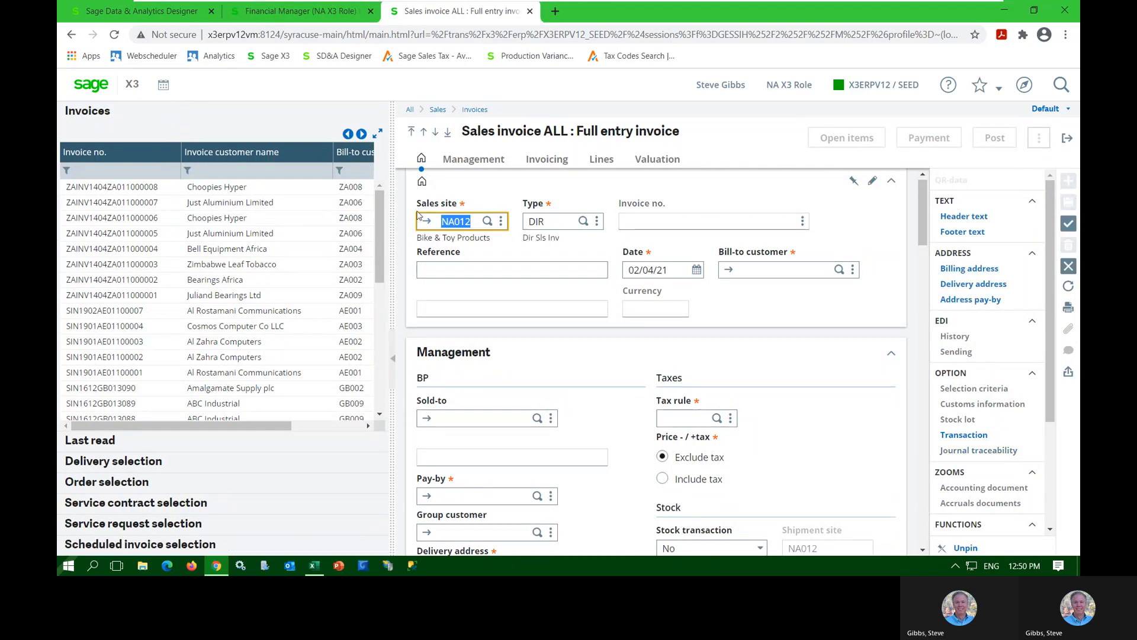
left_click(488, 223)
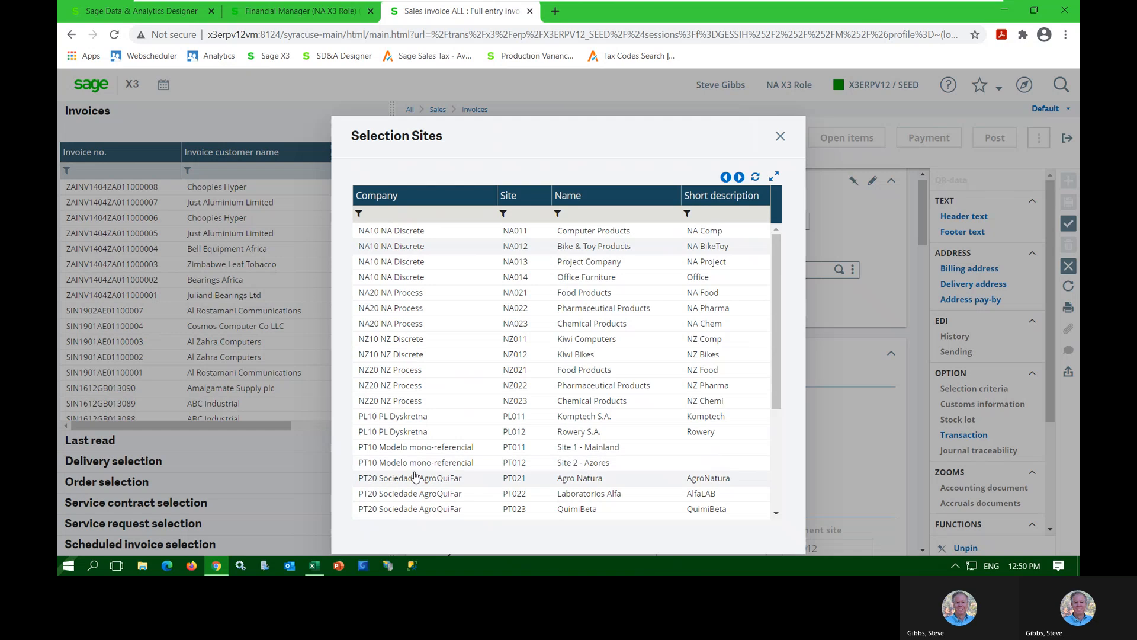
scroll(416, 477, "down", 3)
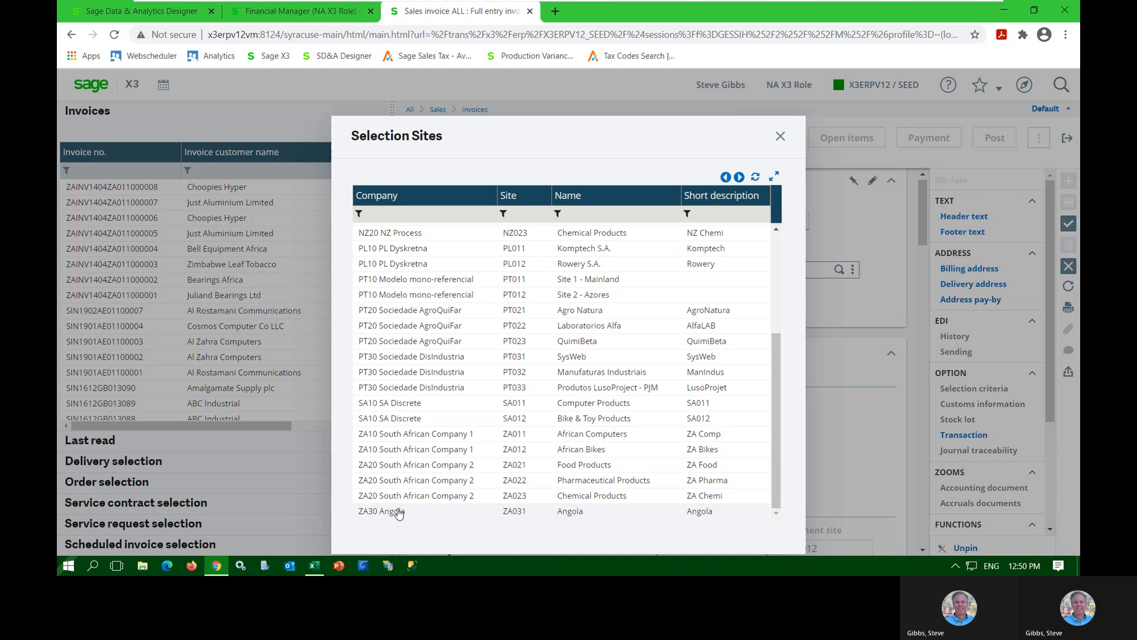
left_click(780, 137)
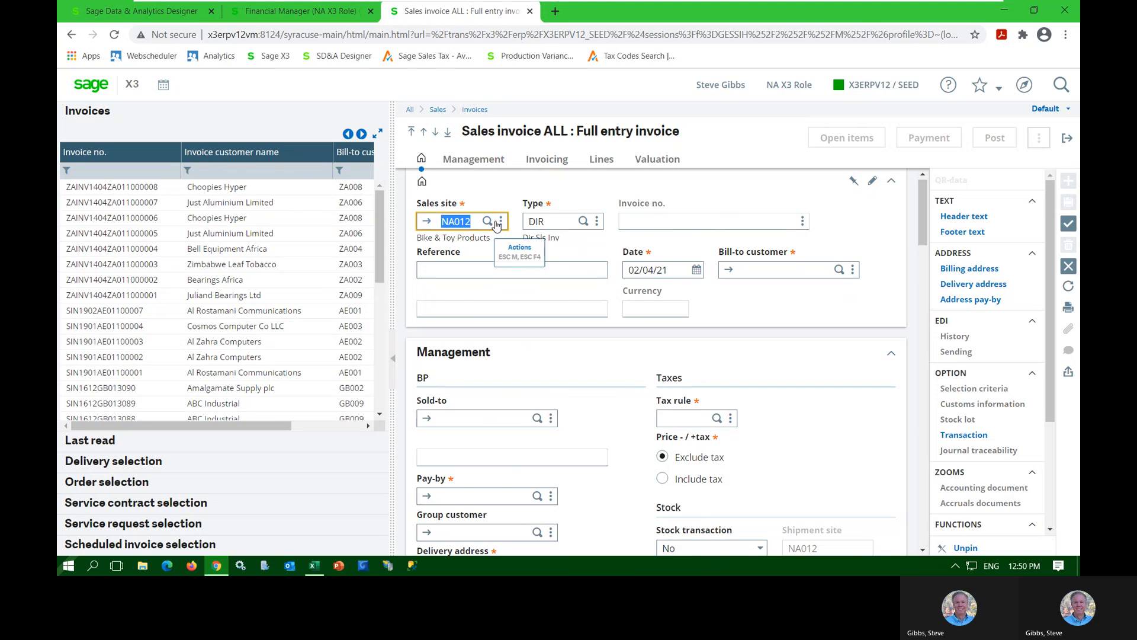
Step: Open company NA10 from the Accounting Organization diagram and review its general settings and the ledgers of its account core model
left_click(331, 14)
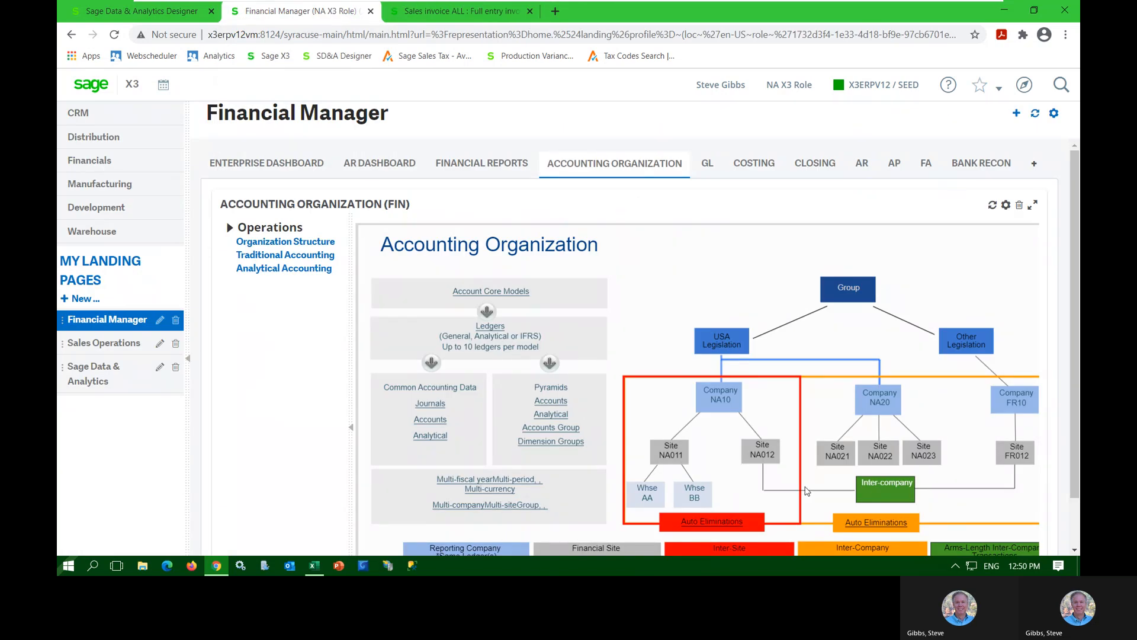
left_click(709, 398)
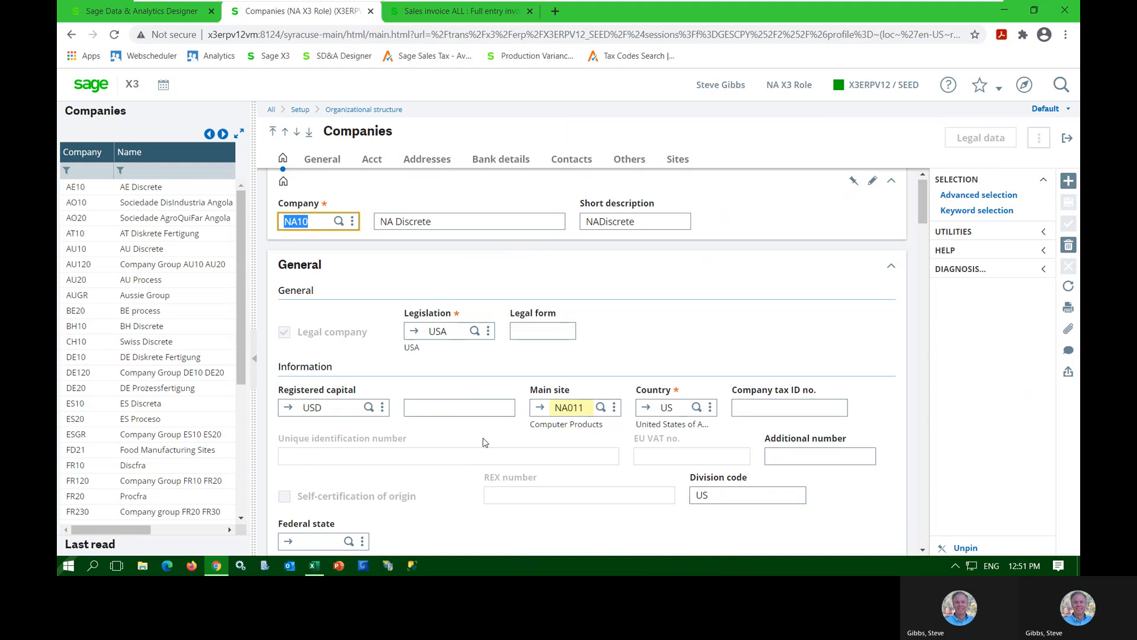
left_click(453, 335)
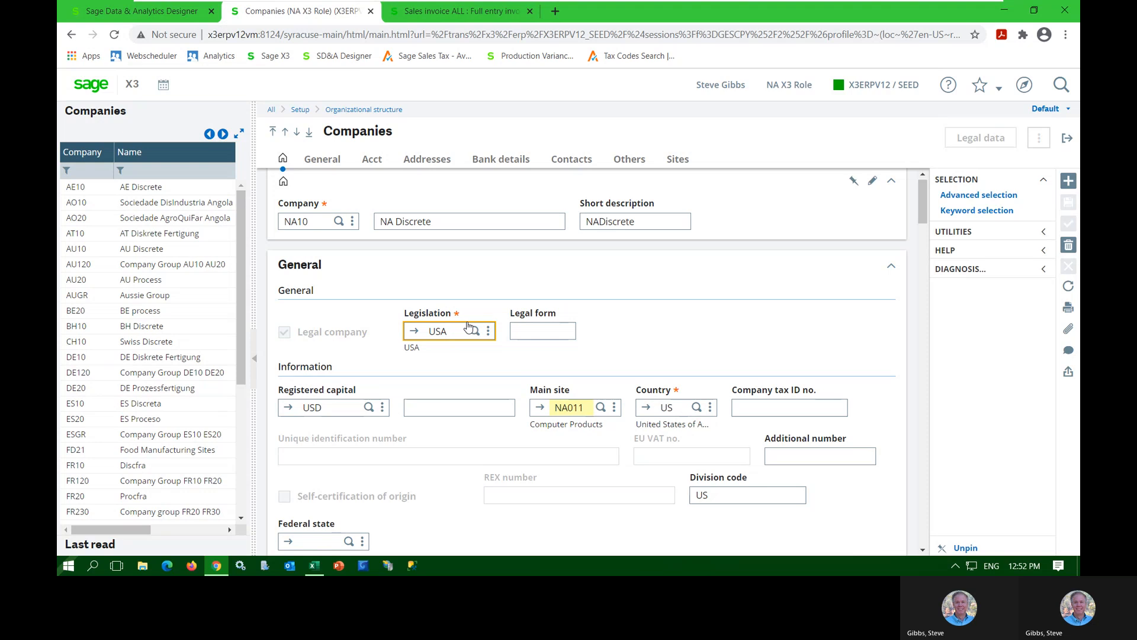
scroll(446, 394, "down", 2)
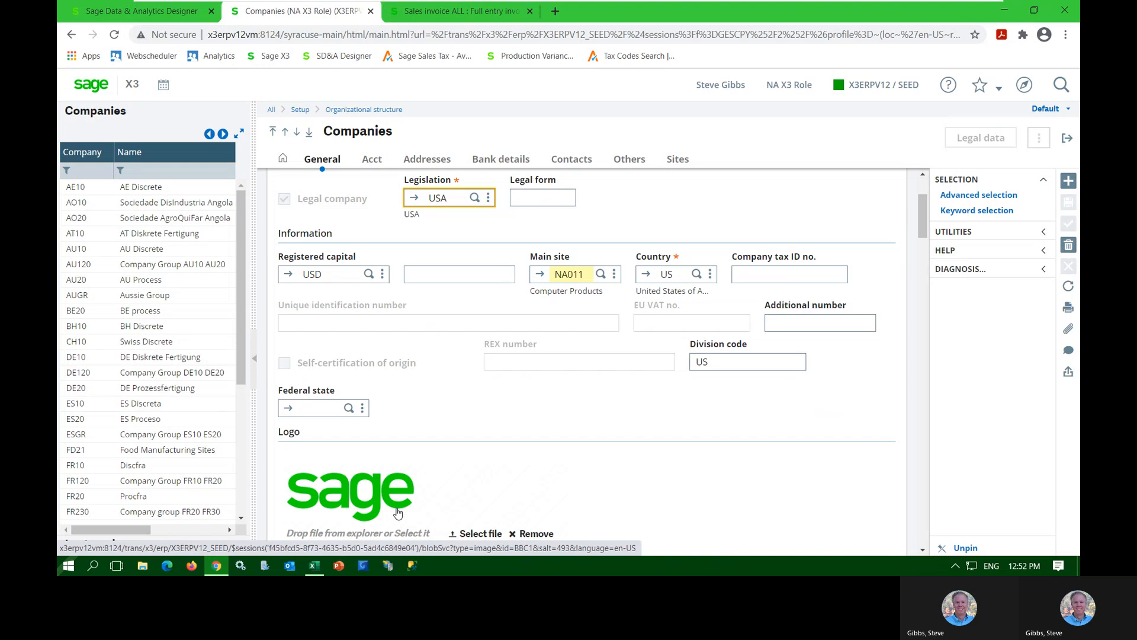
scroll(359, 497, "down", 3)
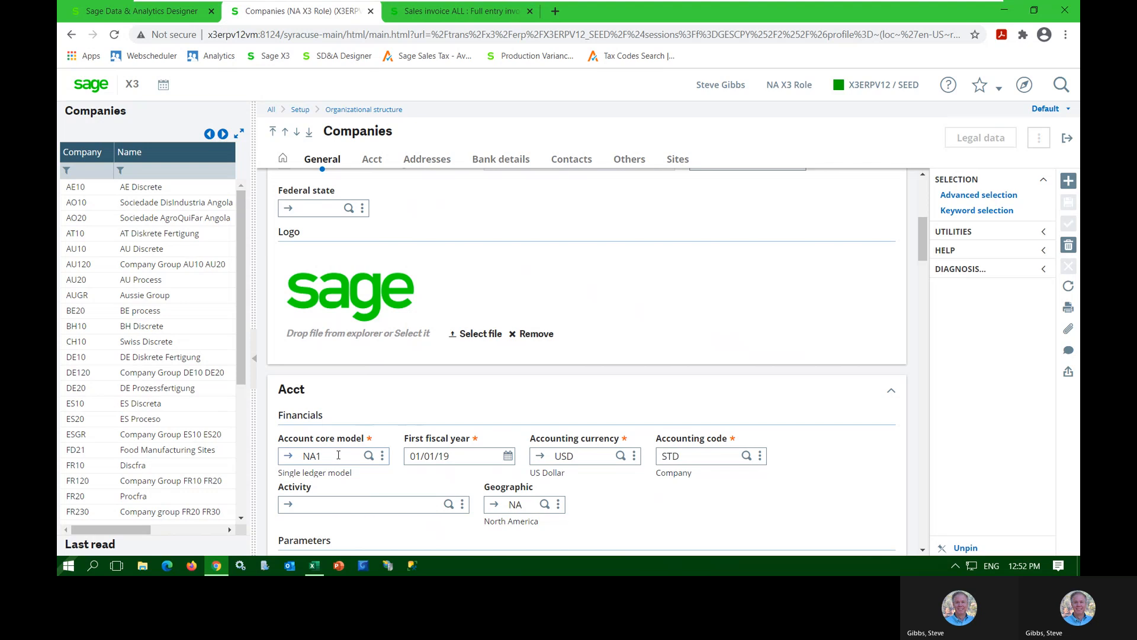
left_click(289, 457)
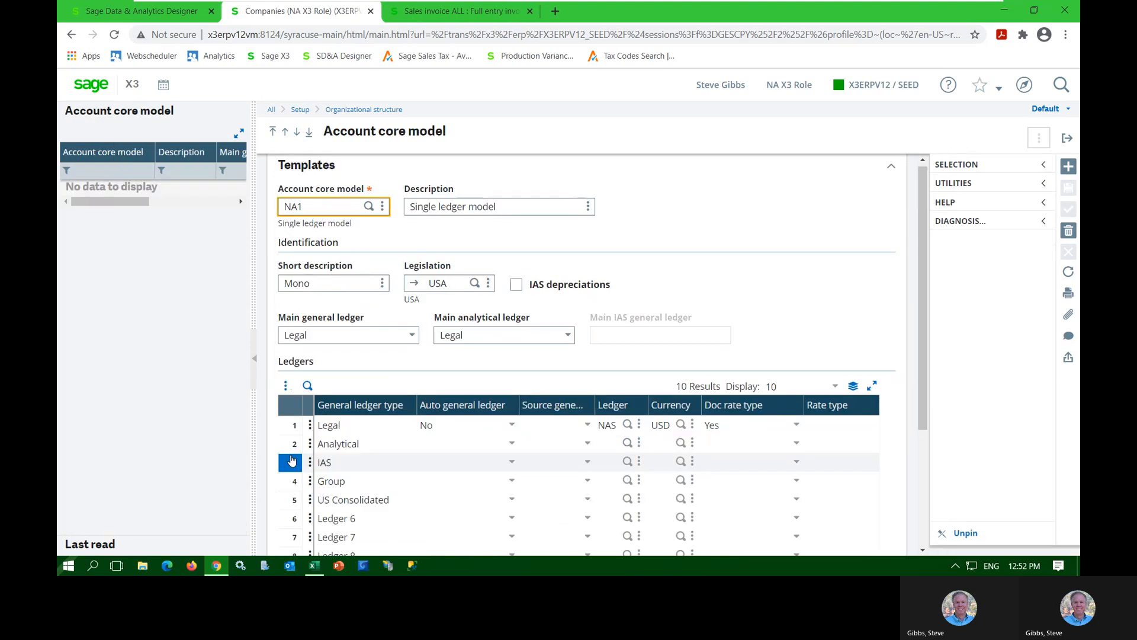
scroll(394, 456, "down", 1)
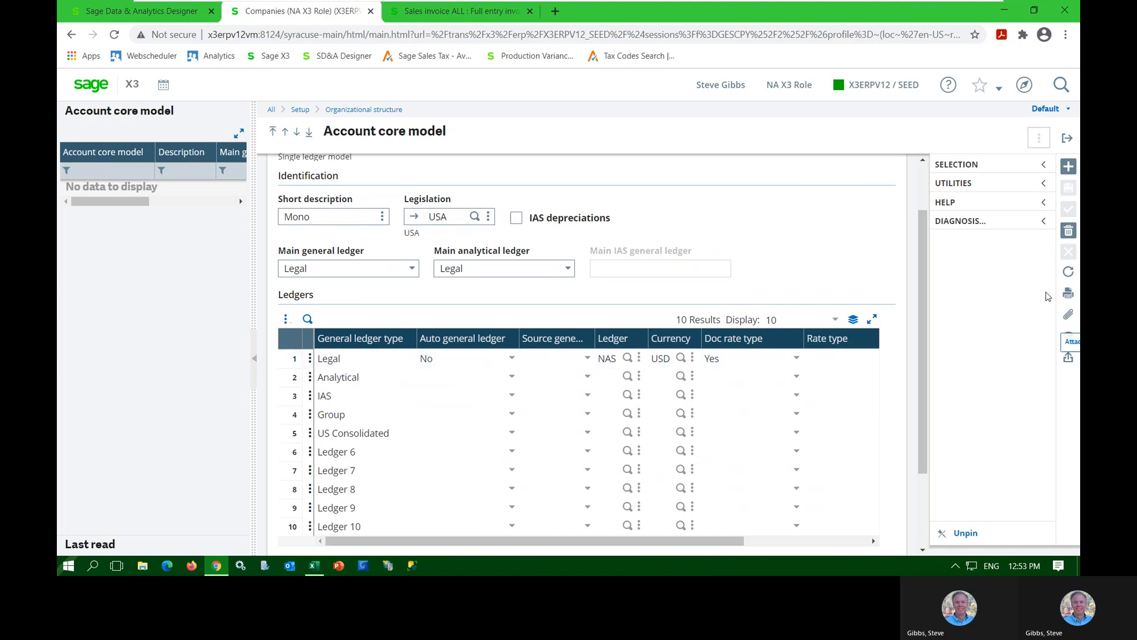
Step: Refresh the account core model list, filter it by "fr" and compare models FR1 and FR2
left_click(1074, 274)
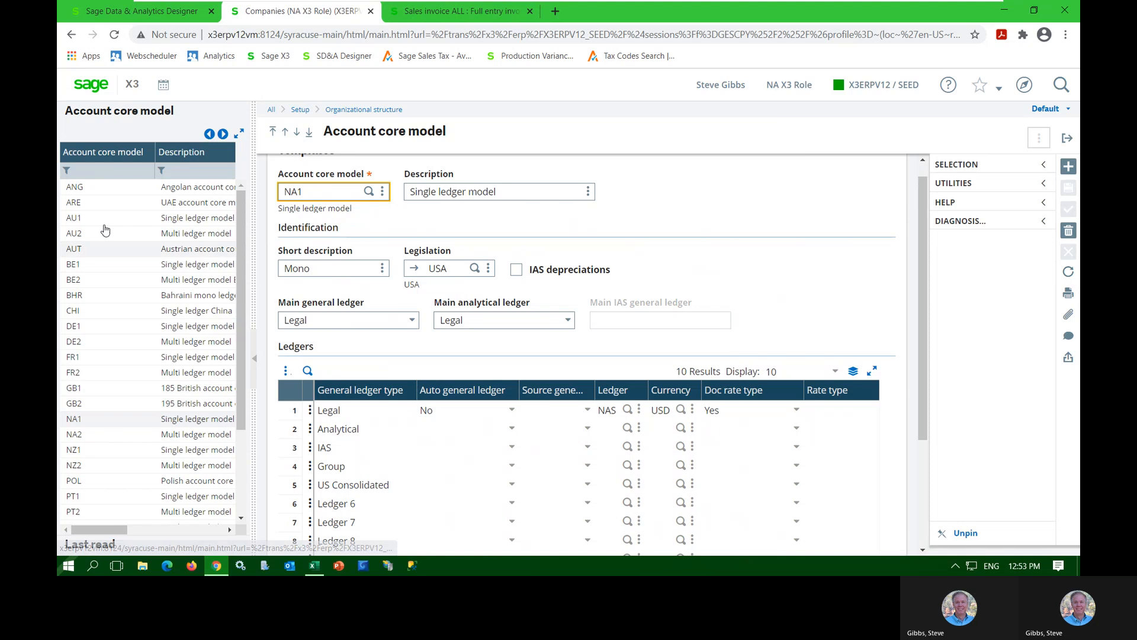
left_click(114, 169)
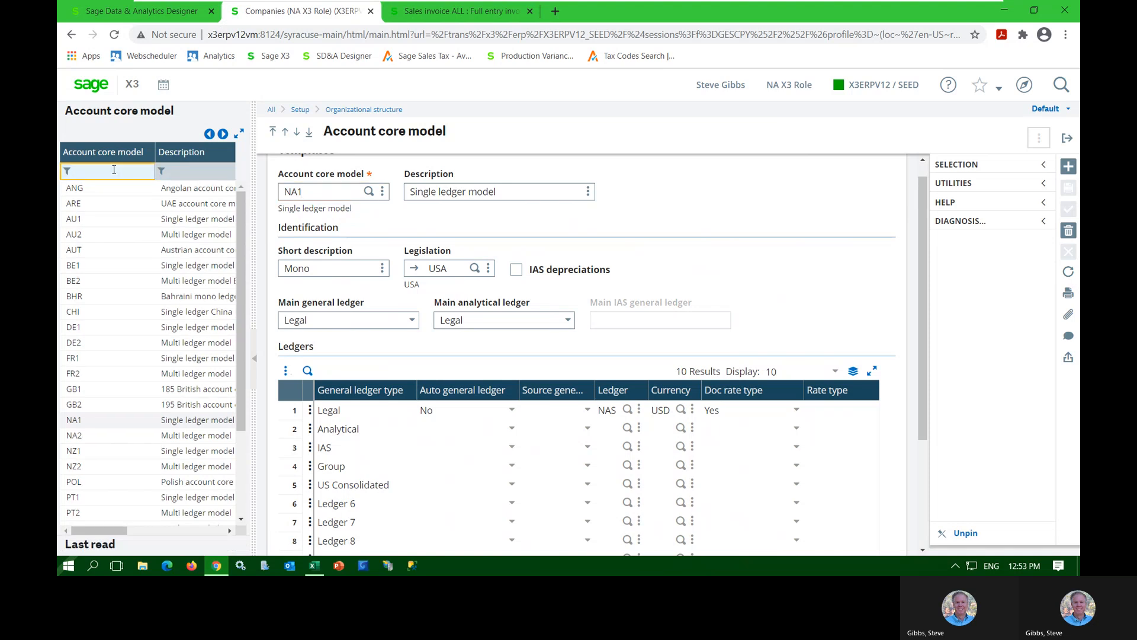
type("fr")
key("Return")
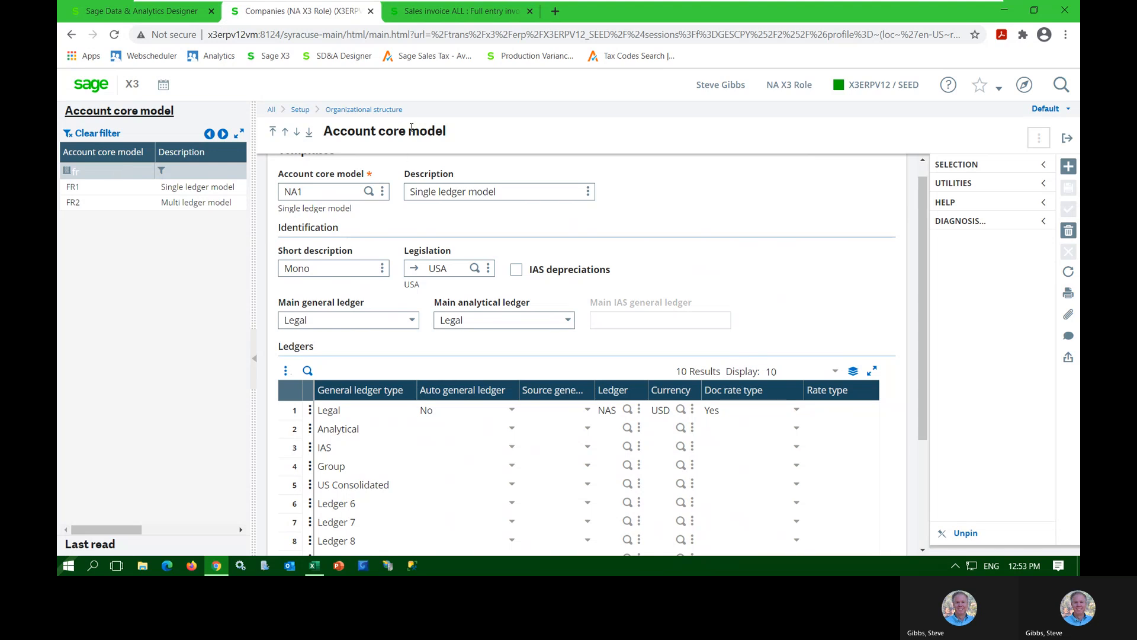
left_click(85, 188)
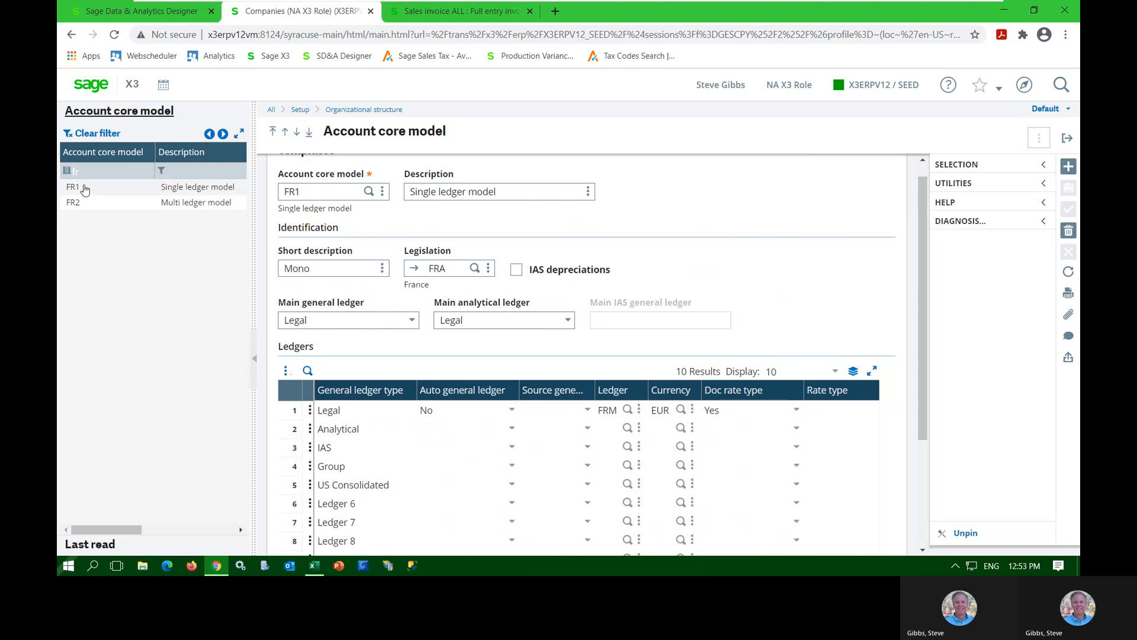
left_click(76, 202)
scroll(349, 367, "down", 1)
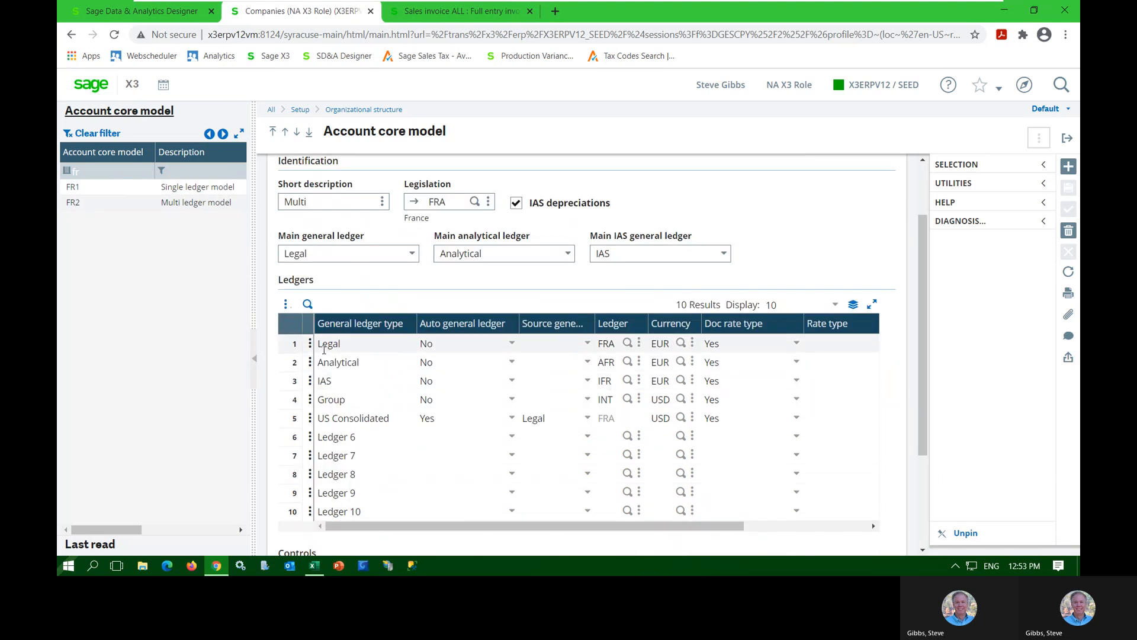
Step: Examine the Legal and US Consolidated ledger lines of model FR2, and return to the Accounting Organization page
left_click(293, 346)
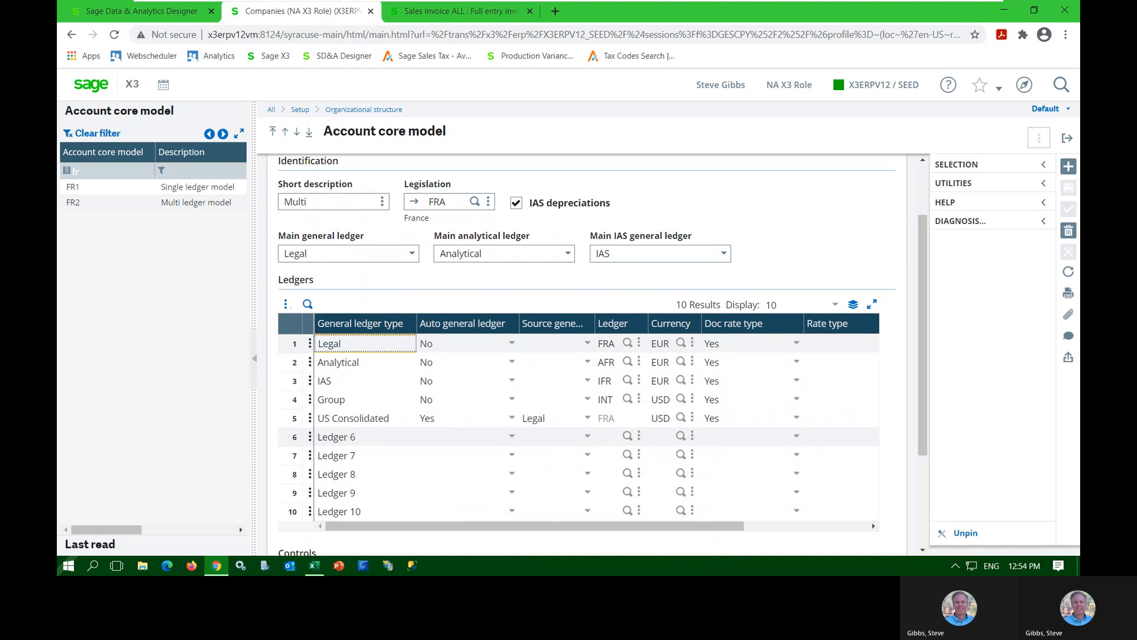
left_click(290, 419)
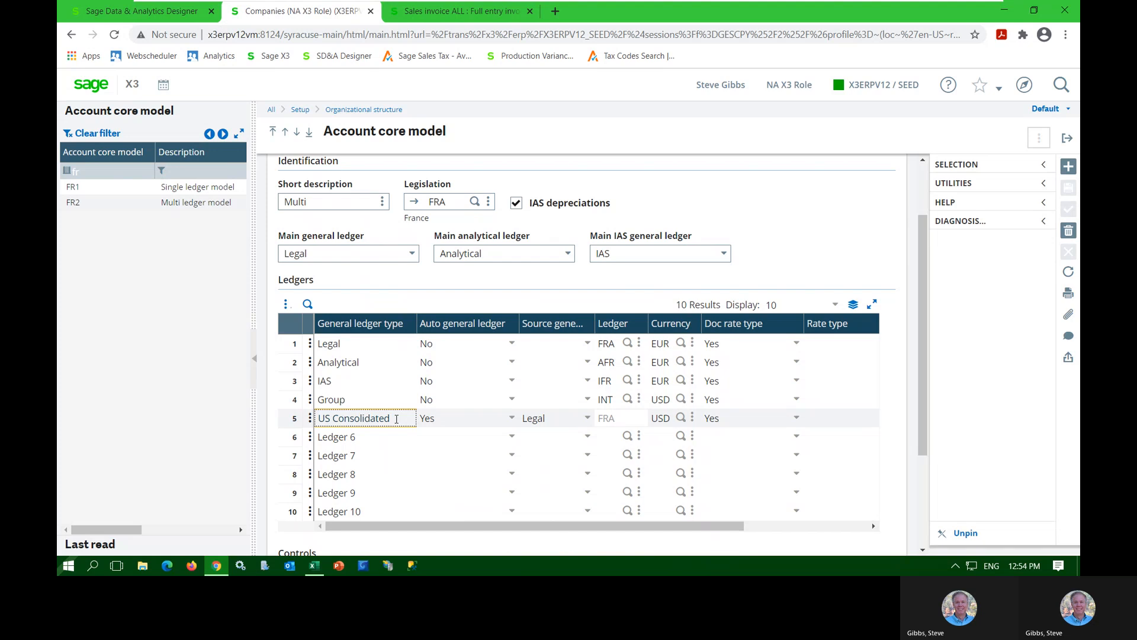
left_click(295, 419)
left_click(91, 88)
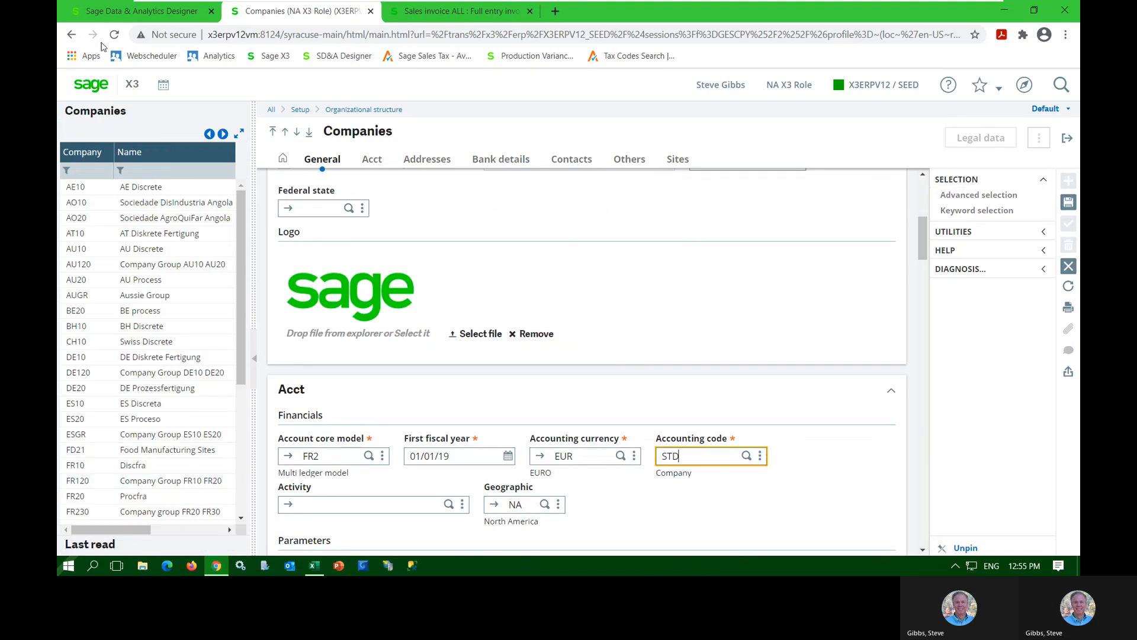
left_click(86, 90)
left_click(652, 252)
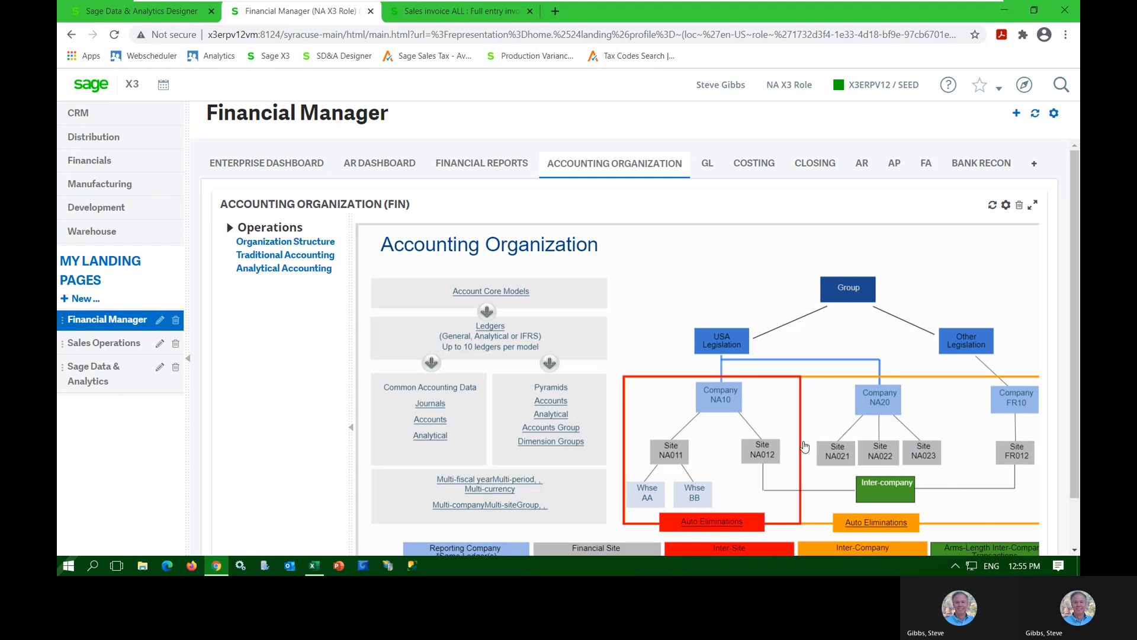
Step: Open the account pyramids from the diagram, filter them by "std" and select the STDNA Income Statement pyramid
left_click(550, 406)
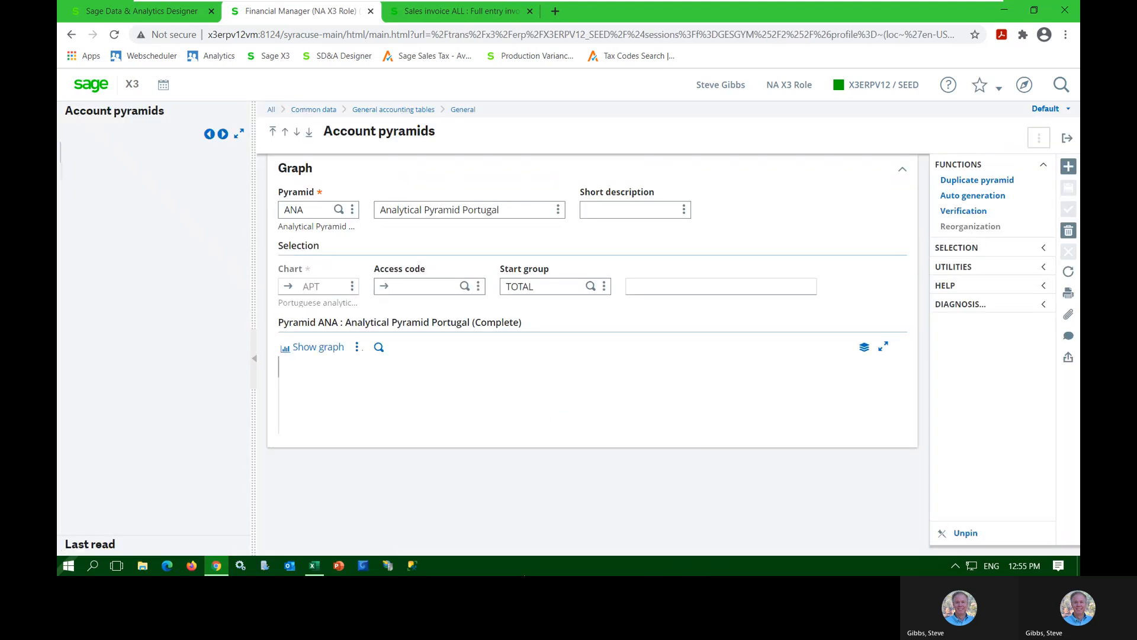
left_click(91, 170)
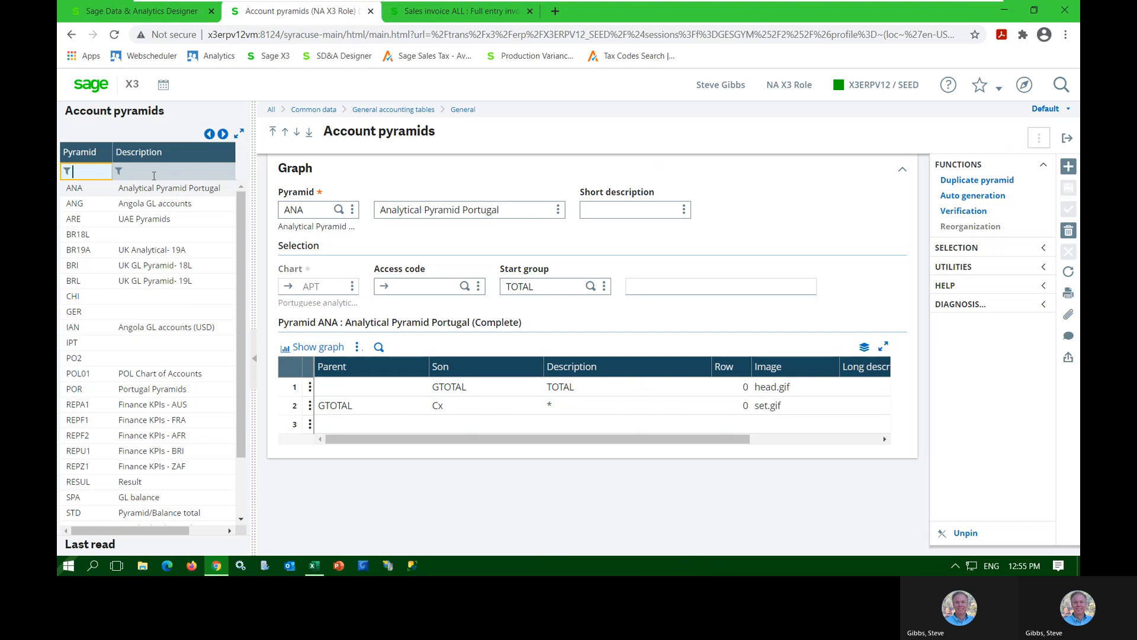
type("std")
key("Return")
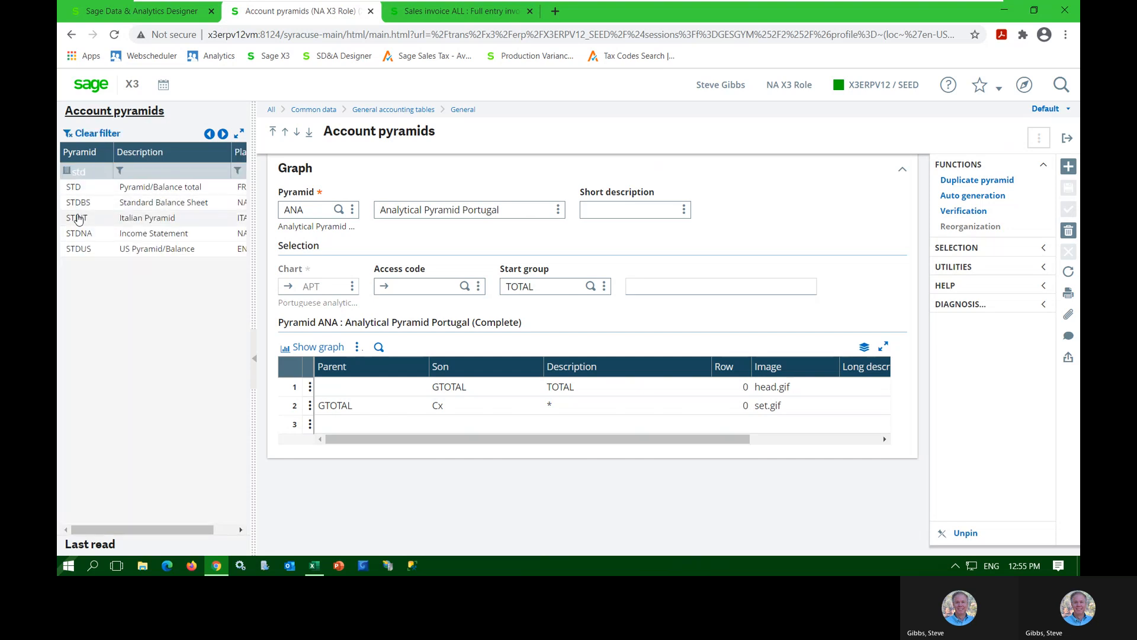
left_click(78, 234)
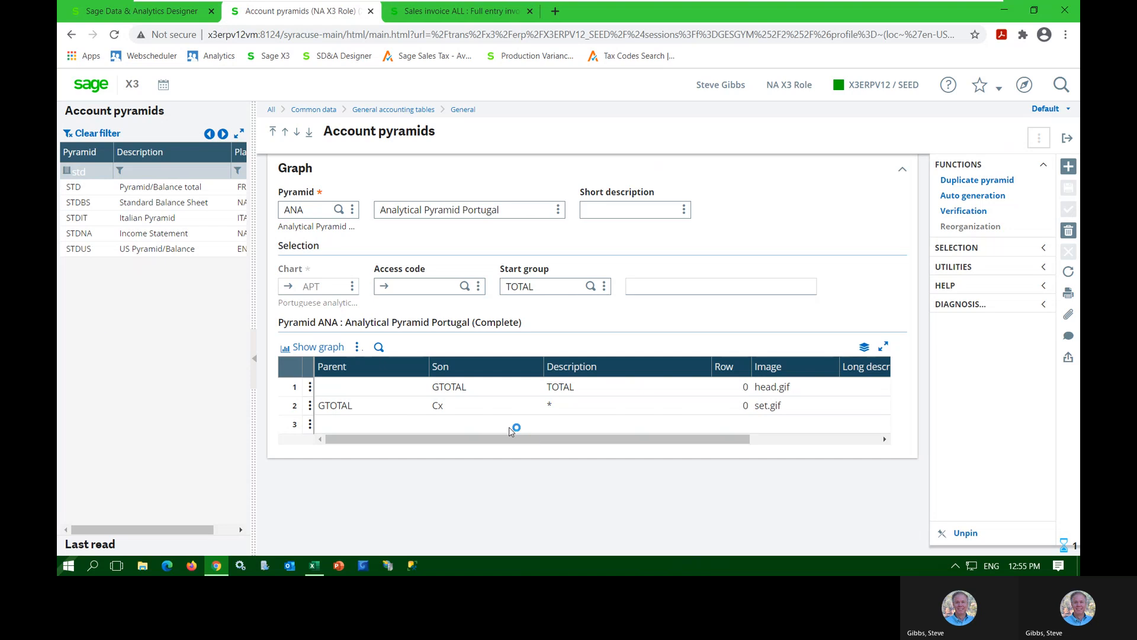
Step: Show the STDNA pyramid as a graph and view its account groups across to COGS
left_click(318, 347)
scroll(333, 371, "down", 3)
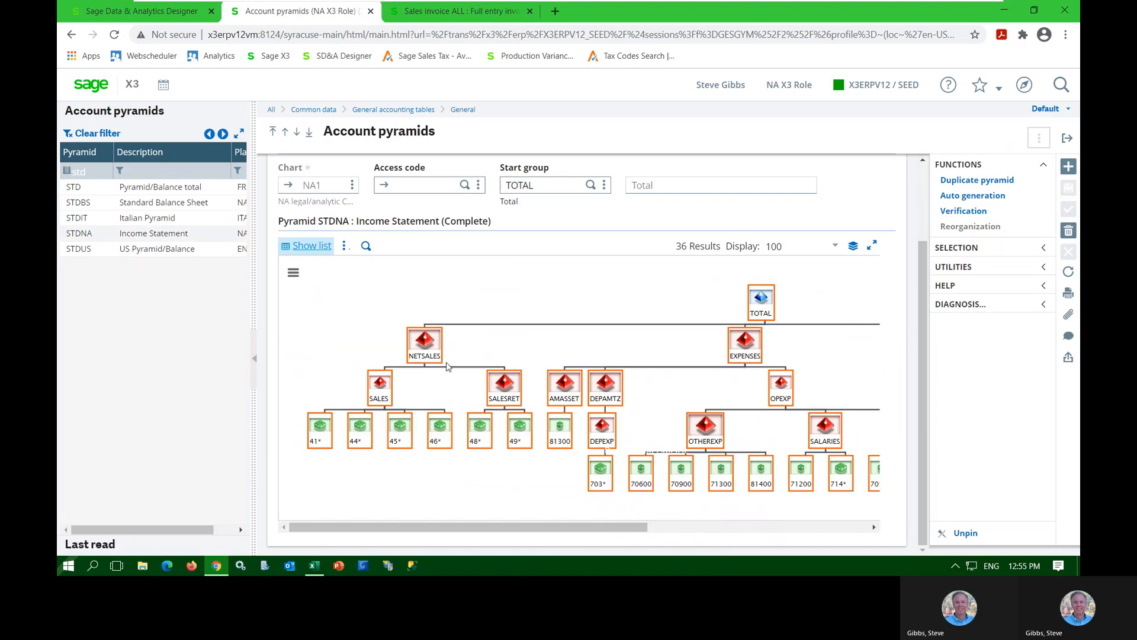
left_click_drag(438, 529, 681, 527)
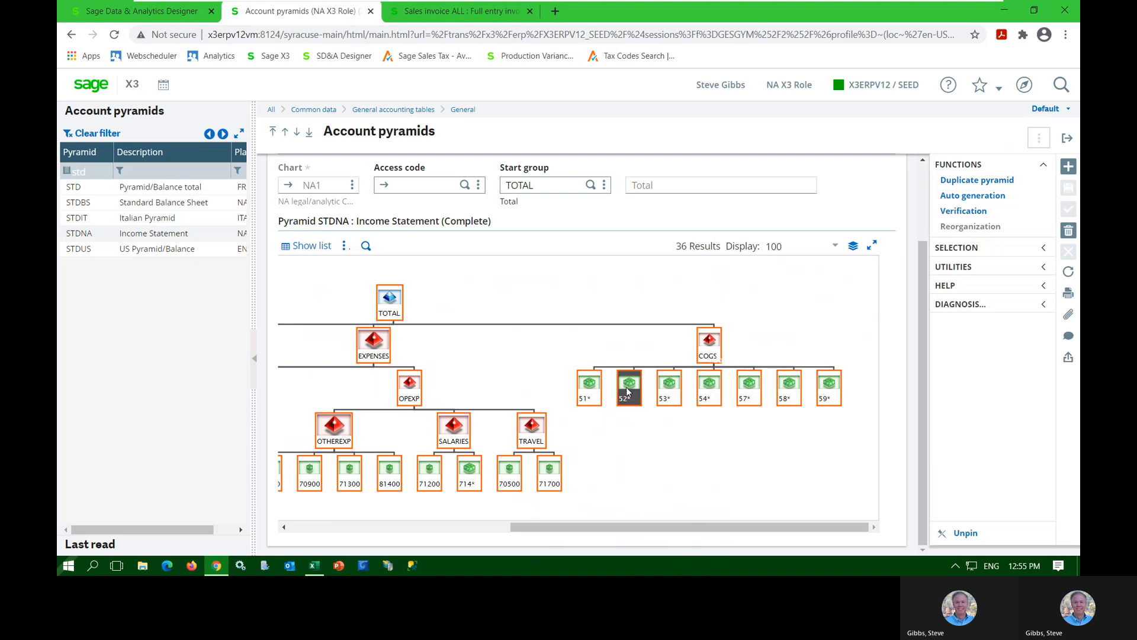
Step: Try moving the OPEXP group under NETSALES in the STDNA graph, and leave for the Accounting Organization page without saving
right_click(703, 347)
left_click(705, 391)
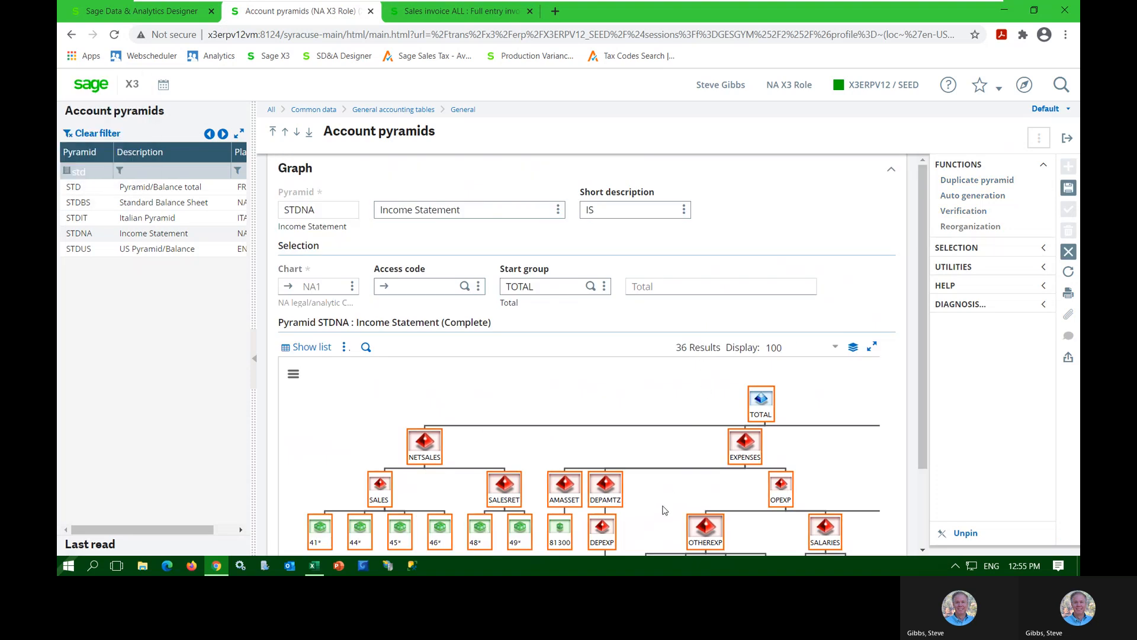
scroll(666, 501, "down", 2)
left_click_drag(642, 524, 863, 523)
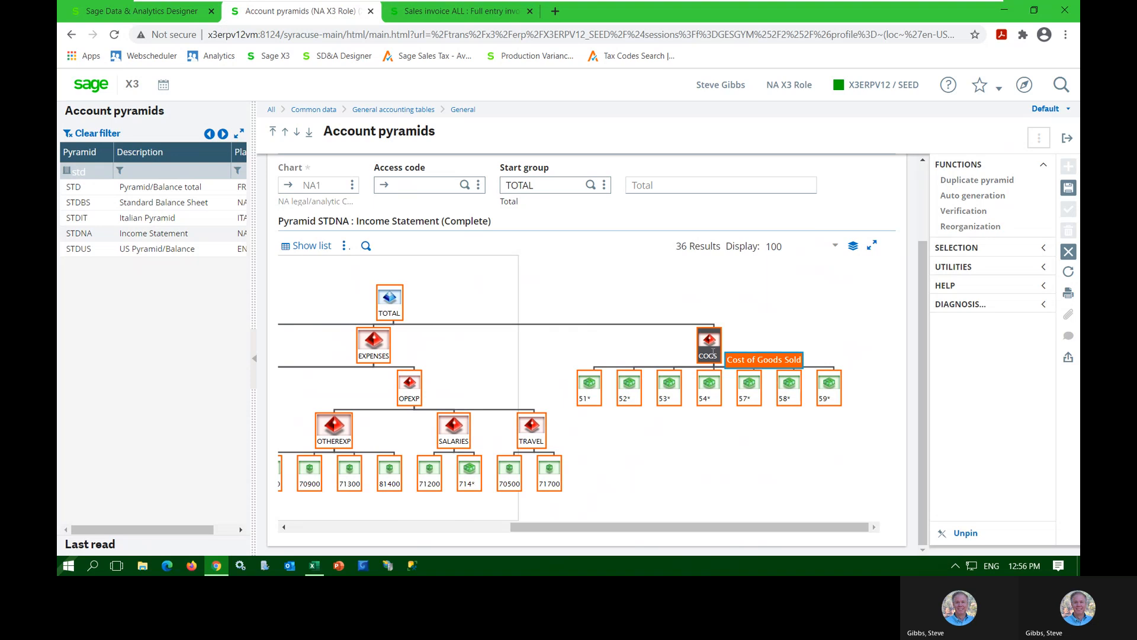
left_click(469, 530)
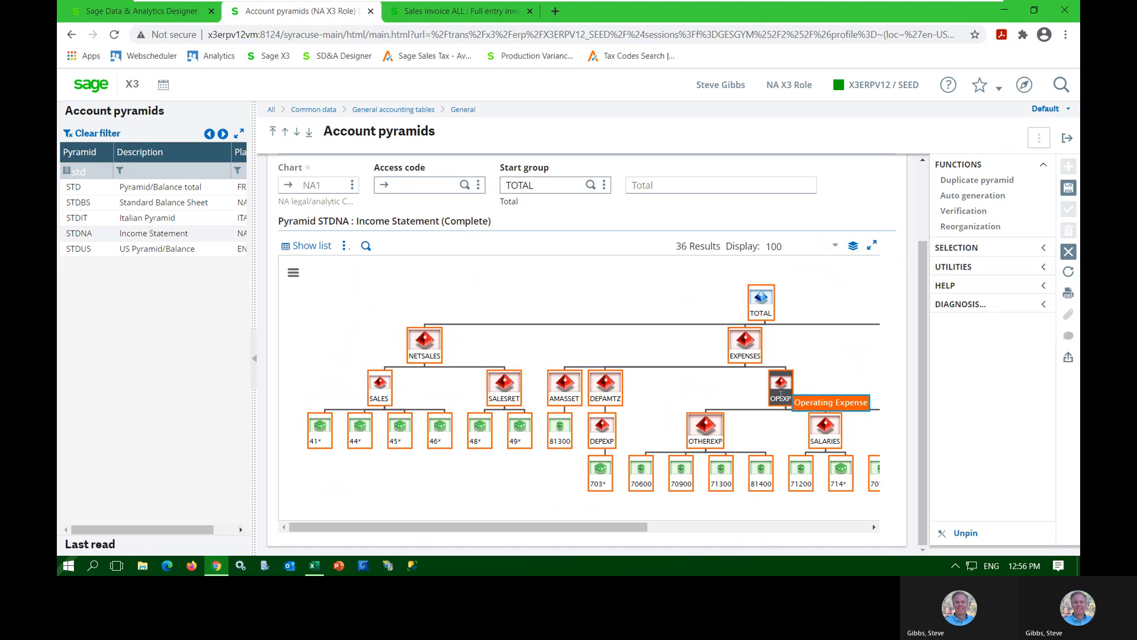
left_click_drag(784, 395, 420, 349)
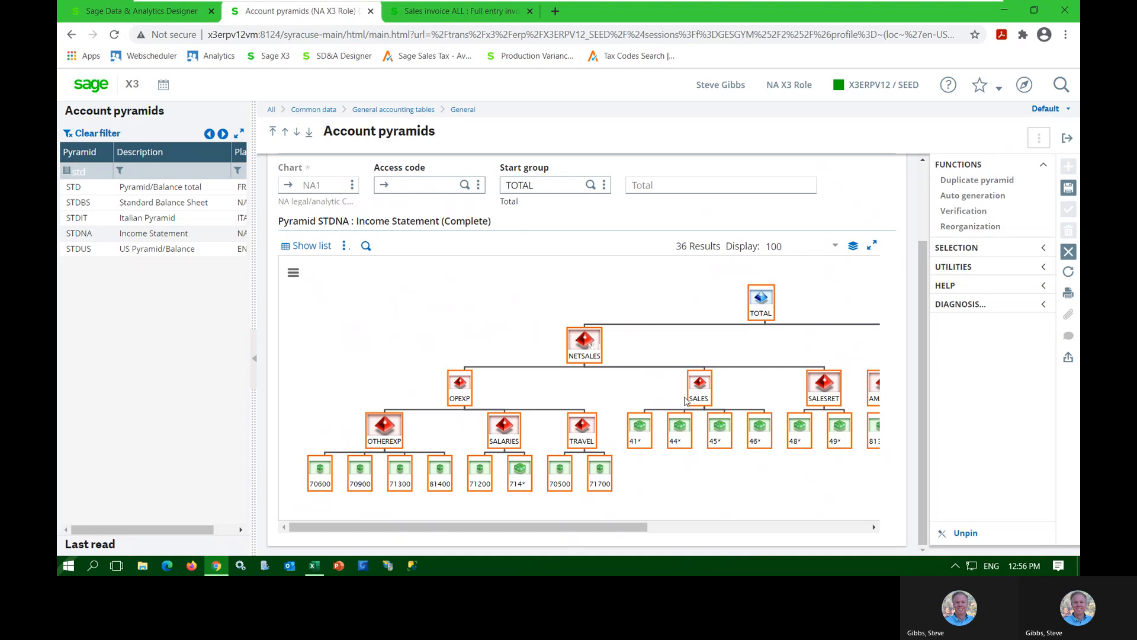
left_click(91, 86)
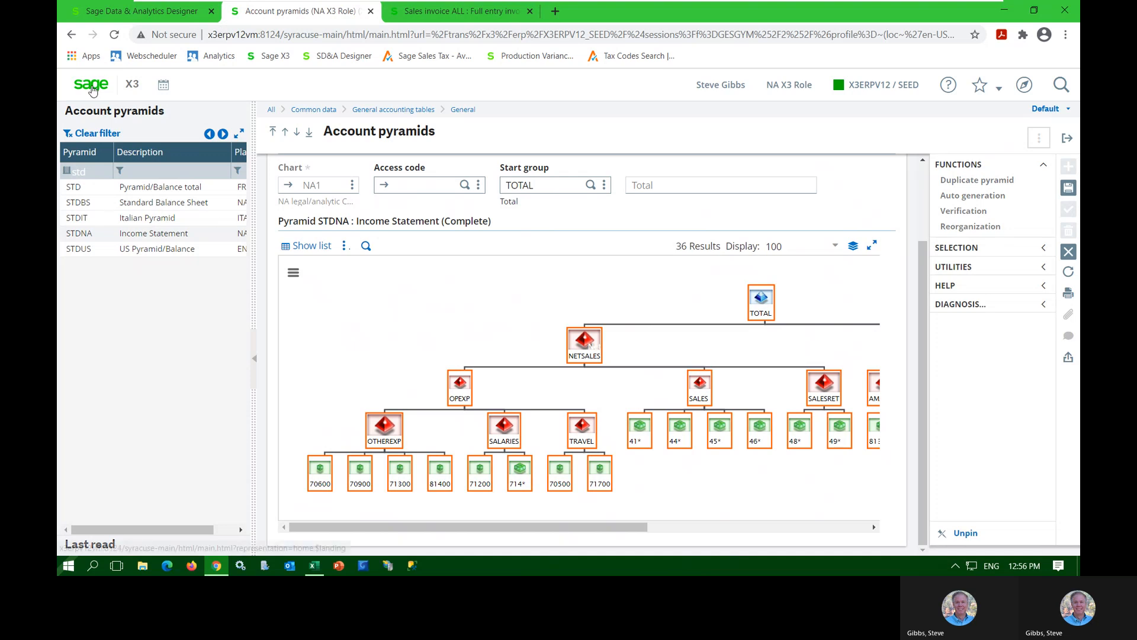
left_click(643, 250)
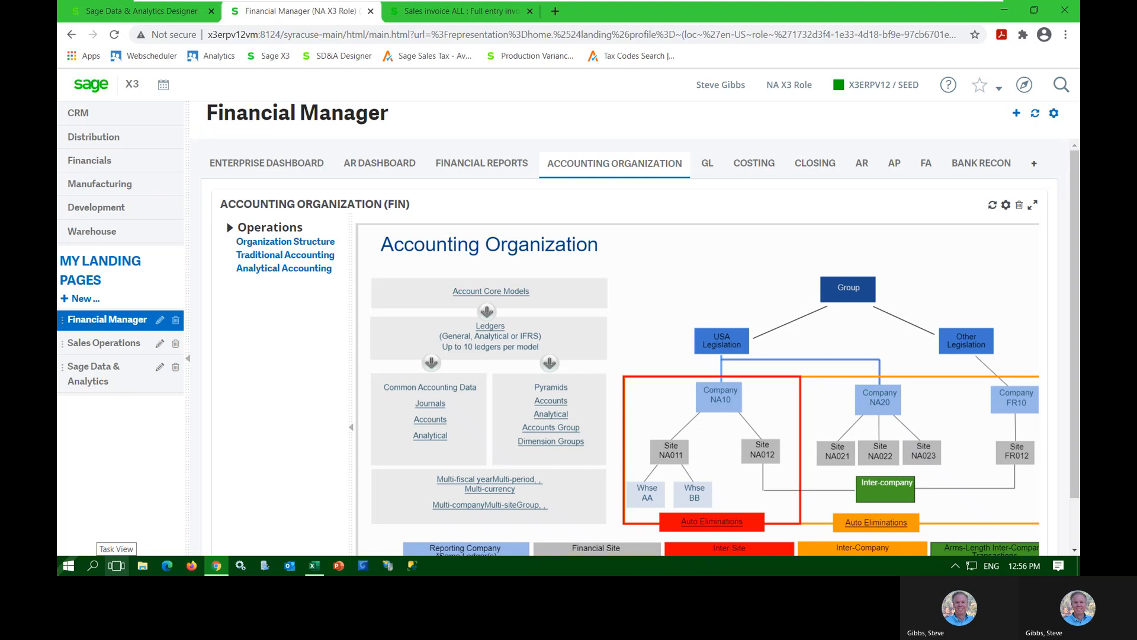
Step: View the Traditional Accounting account structure and the Analytical Accounting diagram of the accounting organization
left_click(313, 256)
mouse_move(307, 561)
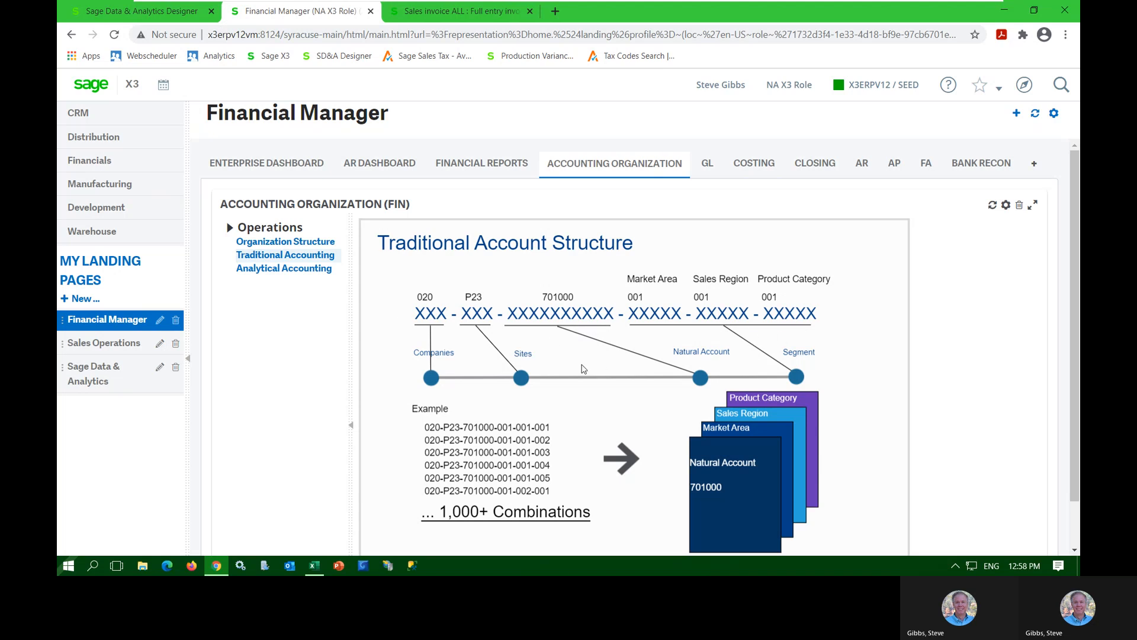
left_click(272, 270)
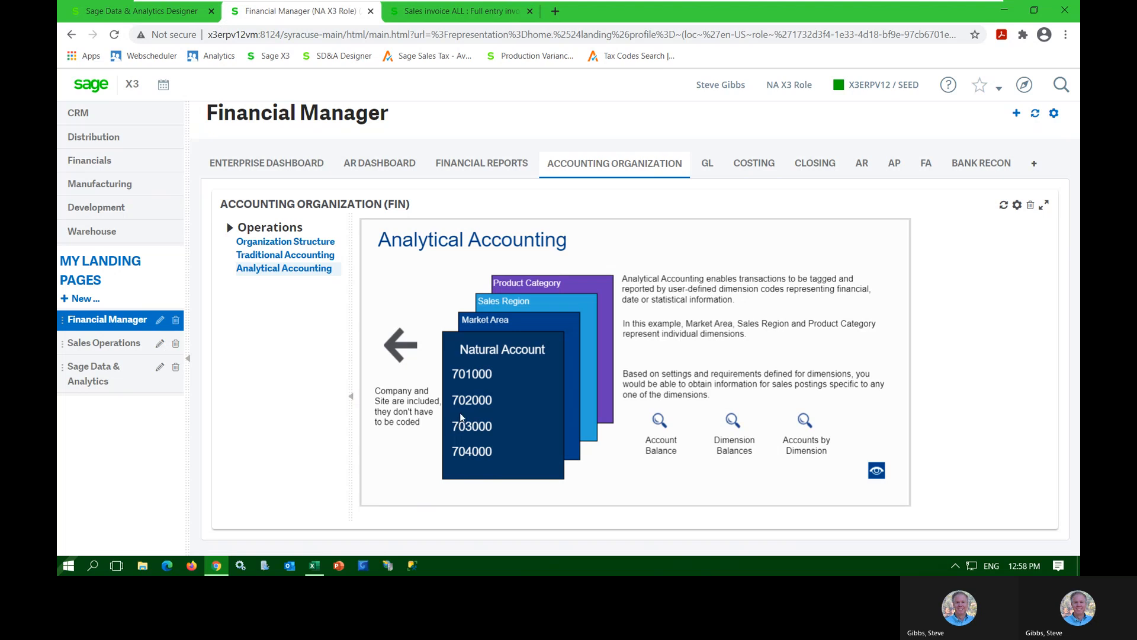
Step: Open the dimensions from the Analytical Accounting diagram, choose the CCT Cost Center dimension type, and view ACCT-001 and IT-001
left_click(523, 301)
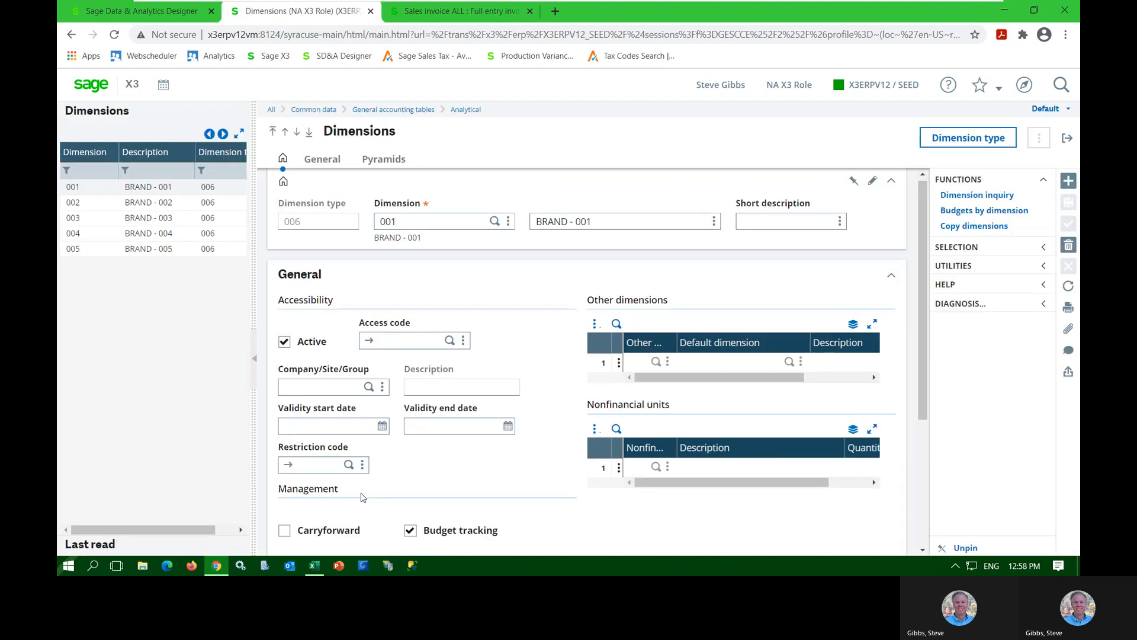
left_click(969, 138)
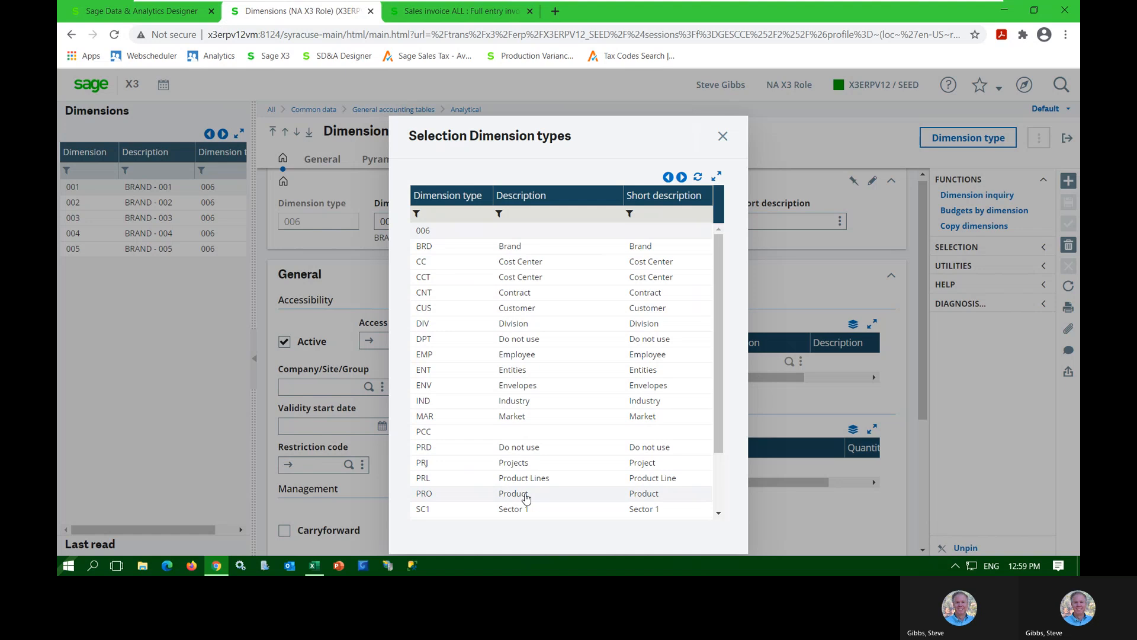
left_click(525, 278)
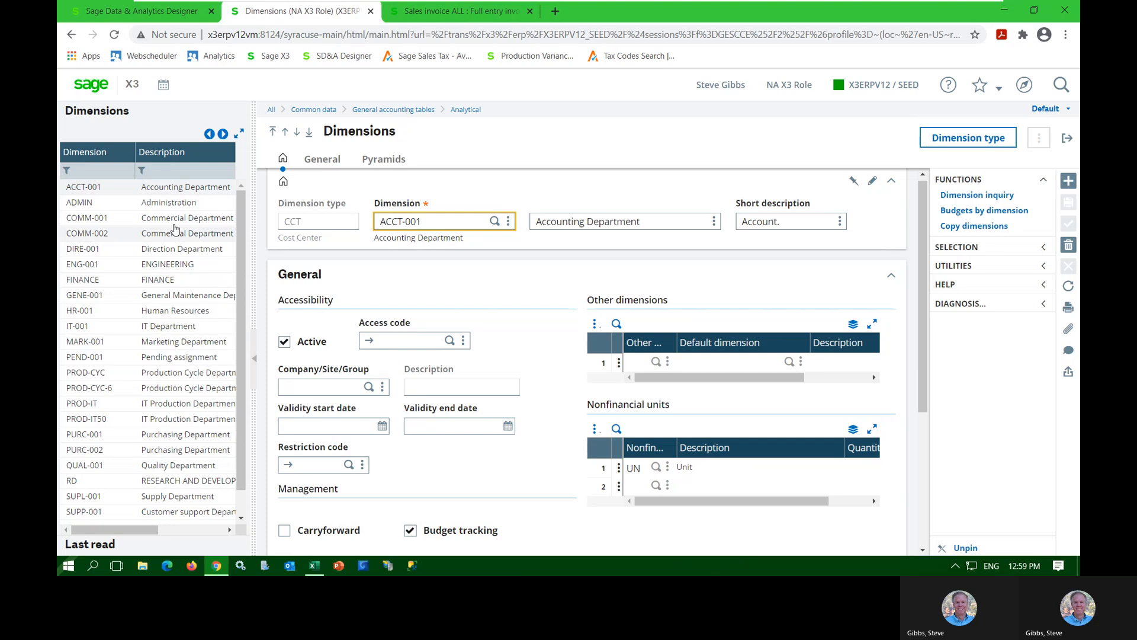
left_click(176, 188)
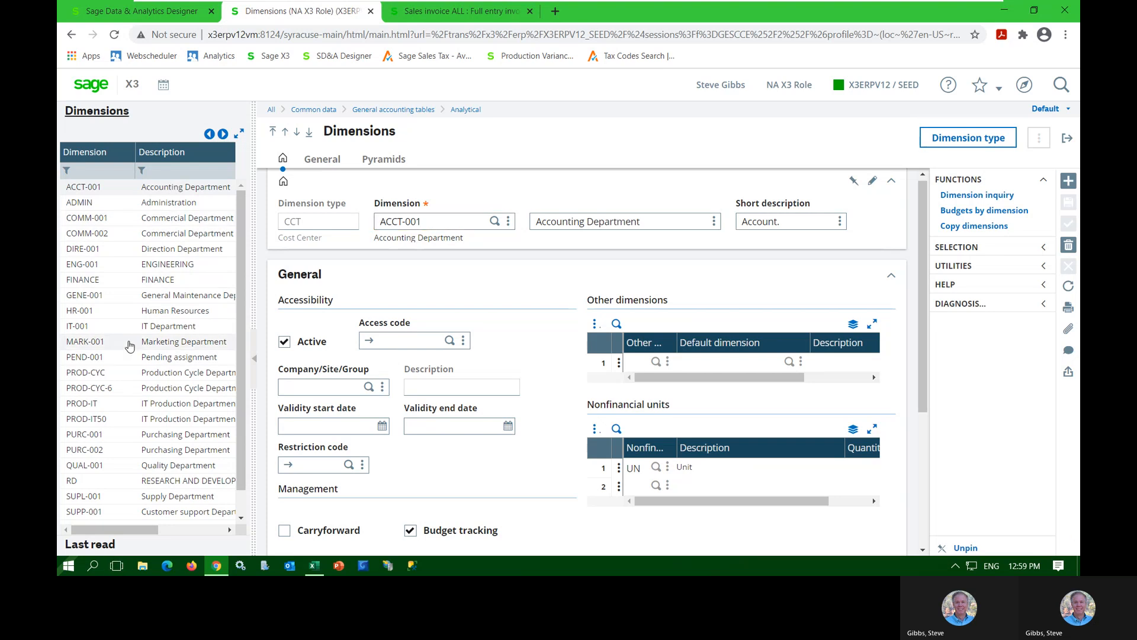
left_click(131, 327)
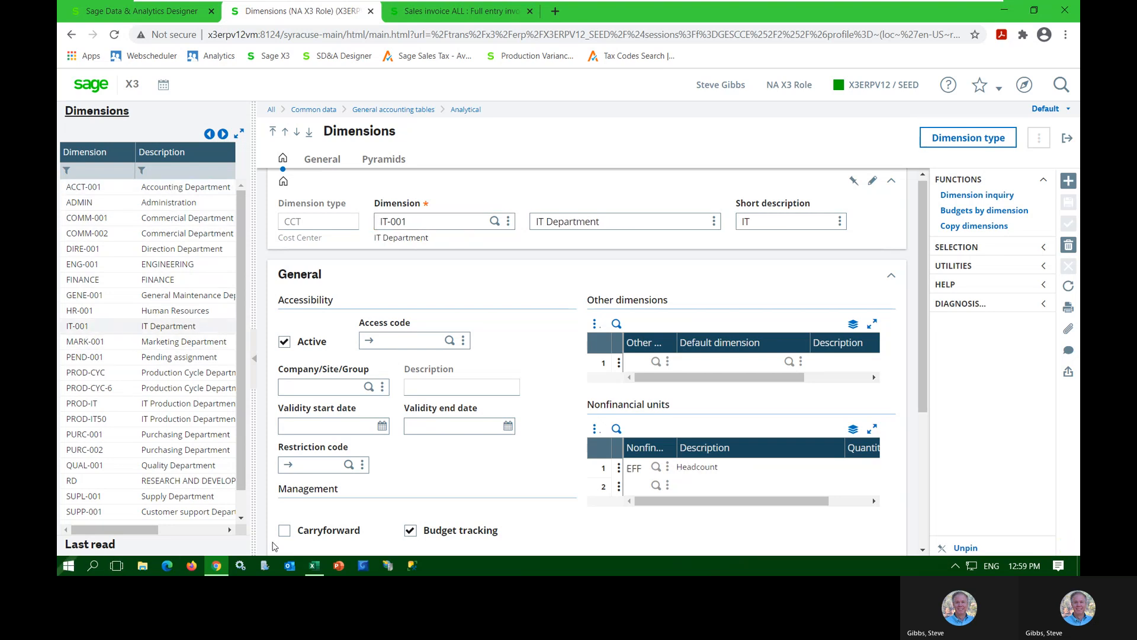
Step: Try restricting the IT-001 dimension to NA10 with validity end date 06/30/21, and return to the landing page without saving
left_click(484, 487)
left_click(333, 384)
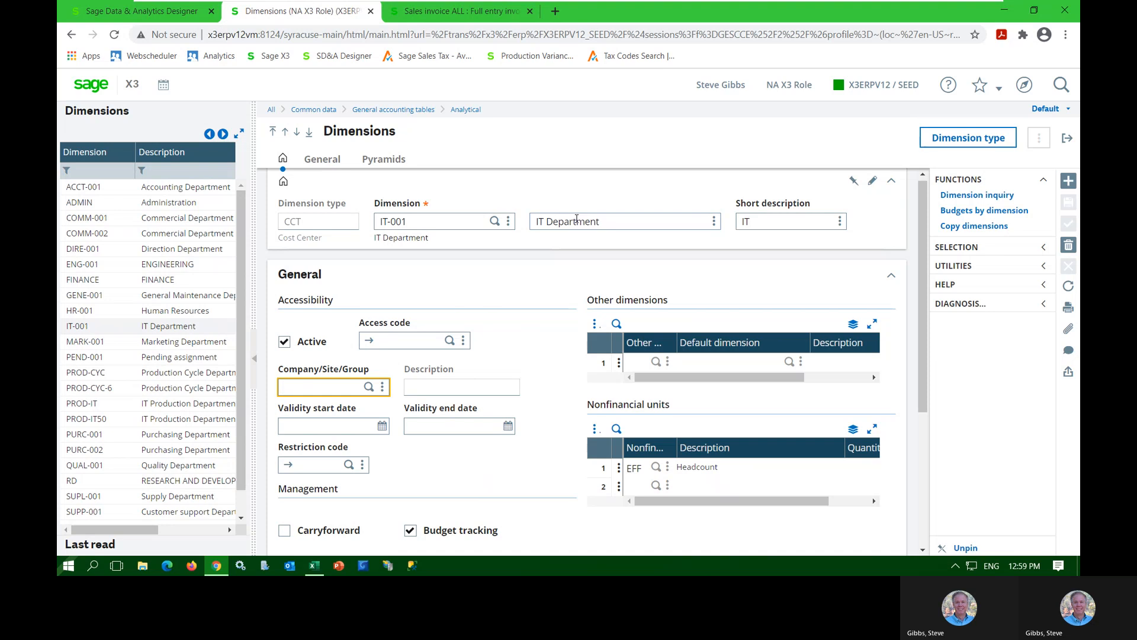
type("NA10")
key("Tab")
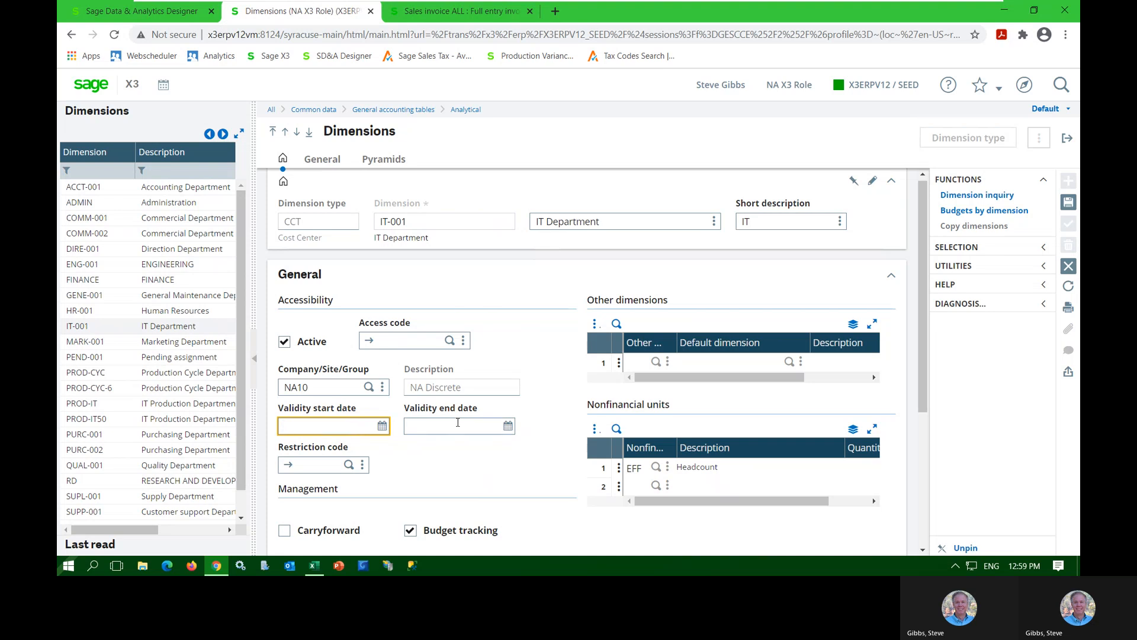
left_click(458, 422)
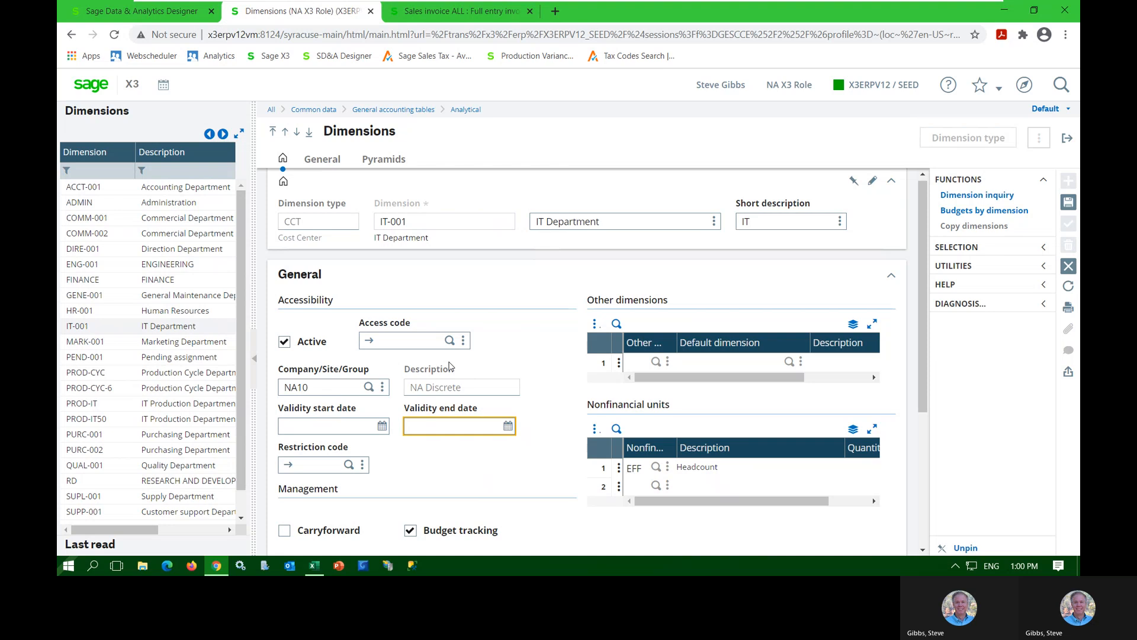
type("06/30/21")
key("Tab")
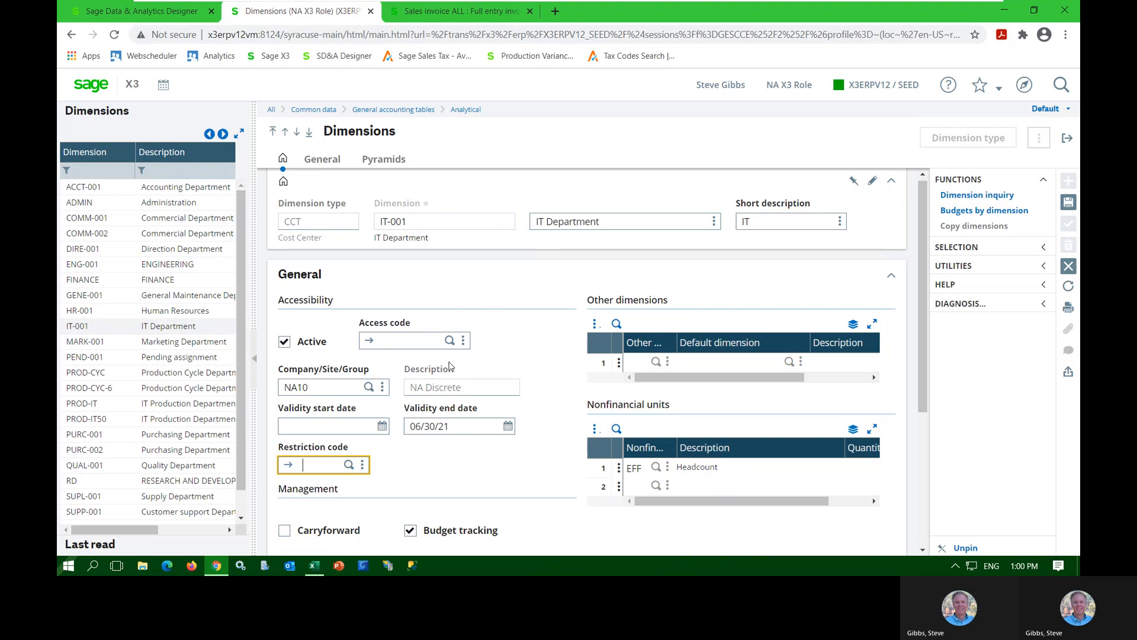
left_click(384, 342)
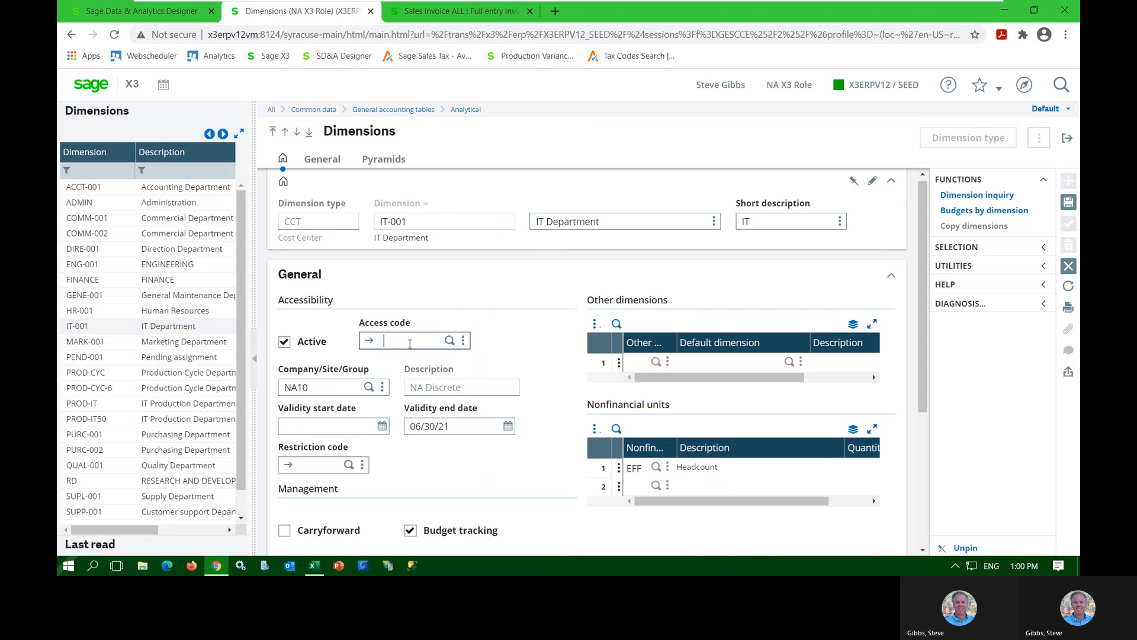
left_click(337, 387)
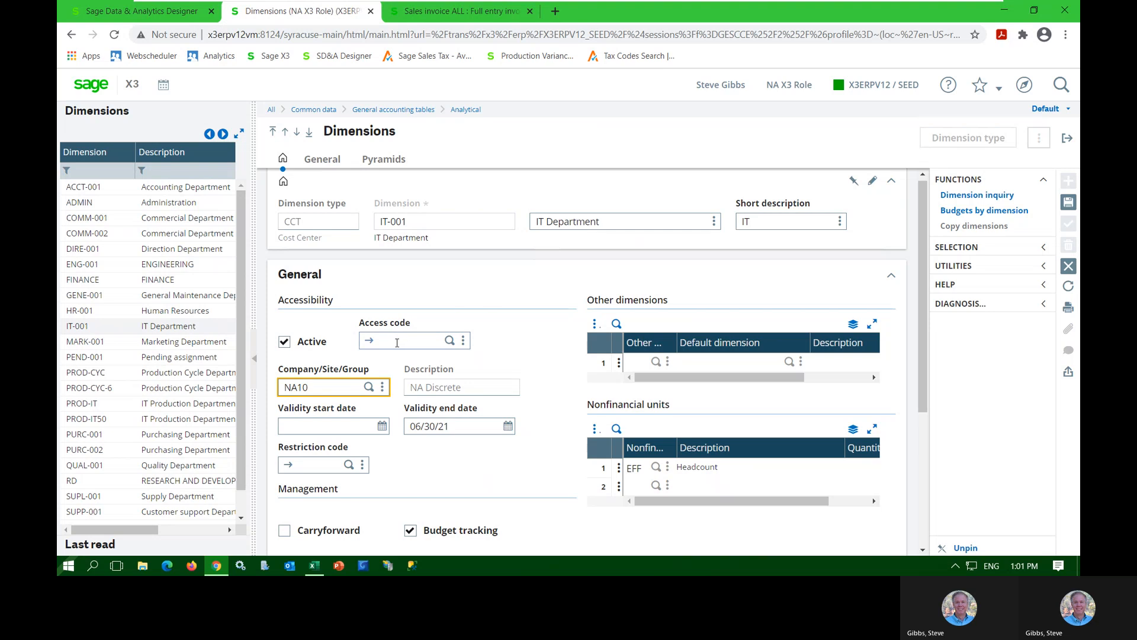
left_click(397, 343)
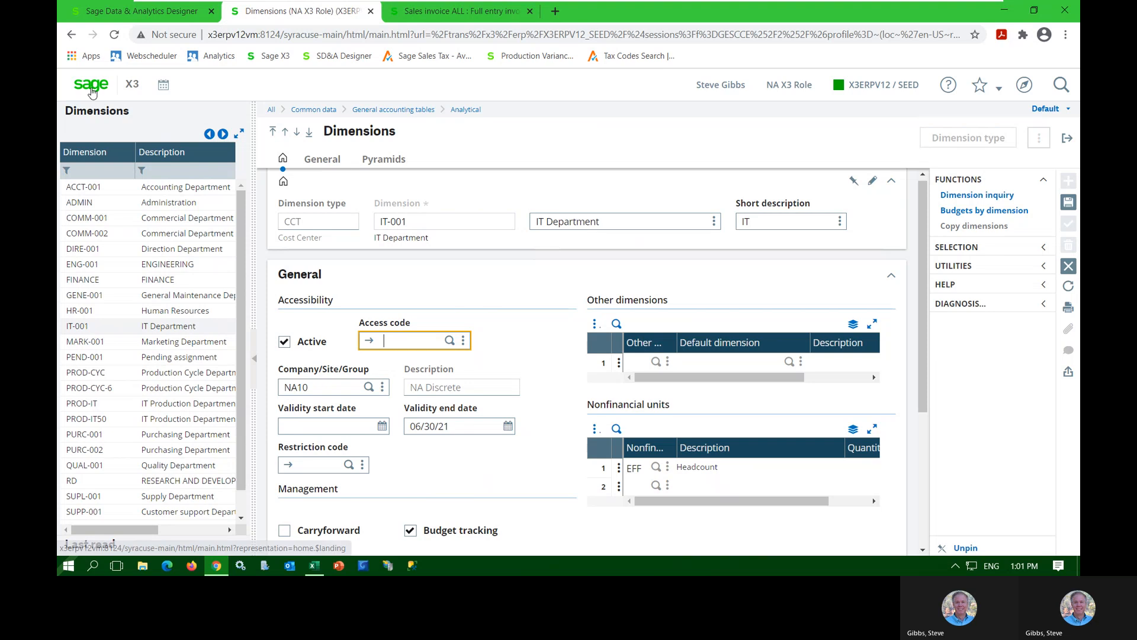
left_click(92, 90)
left_click(650, 249)
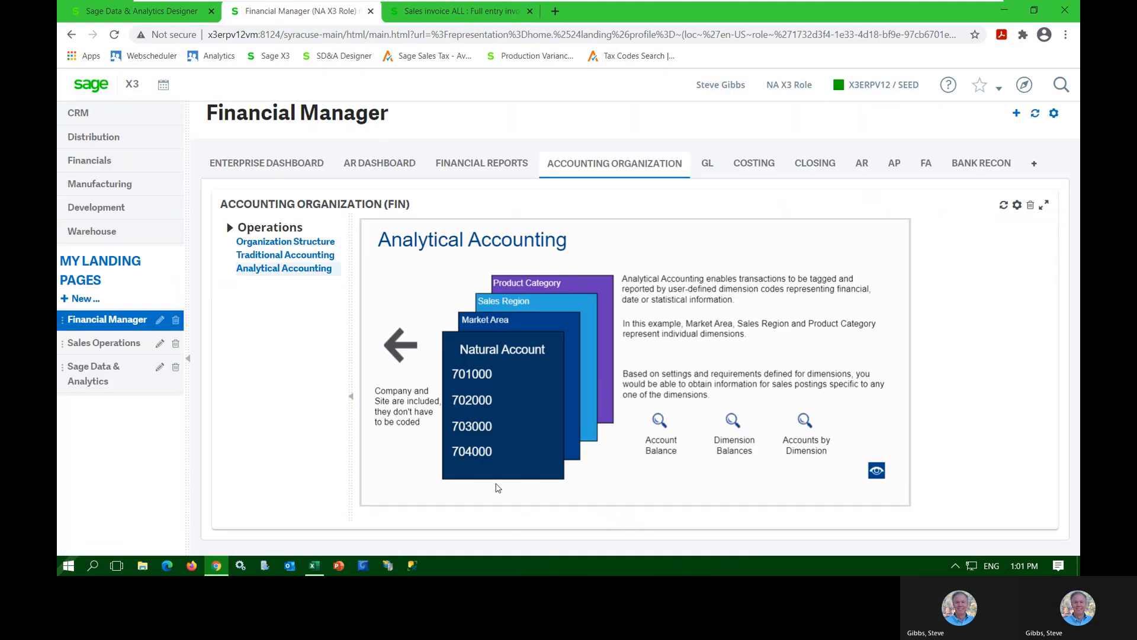
Step: View the Organization Structure diagram and, on the GL page, the categories of gadgets that can be added
left_click(299, 242)
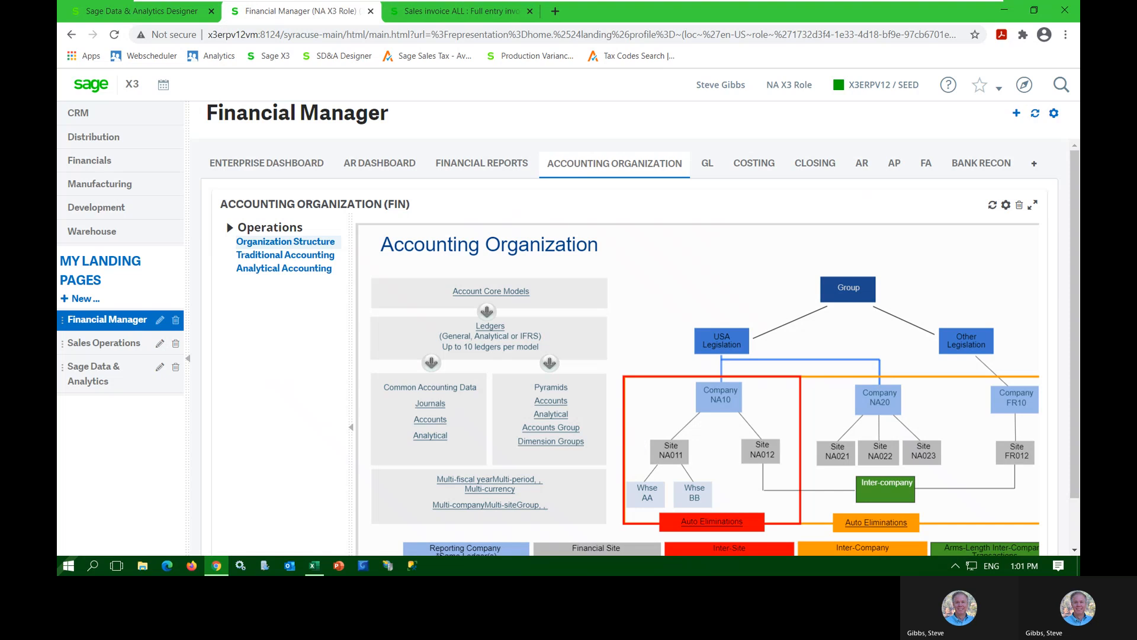
left_click(709, 168)
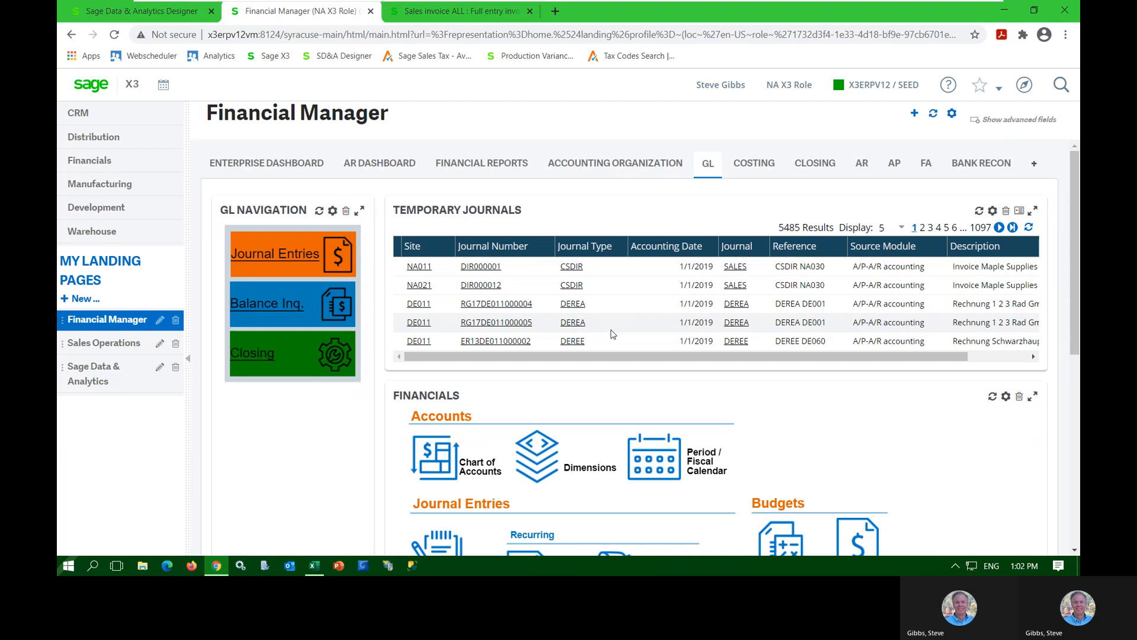
left_click(915, 115)
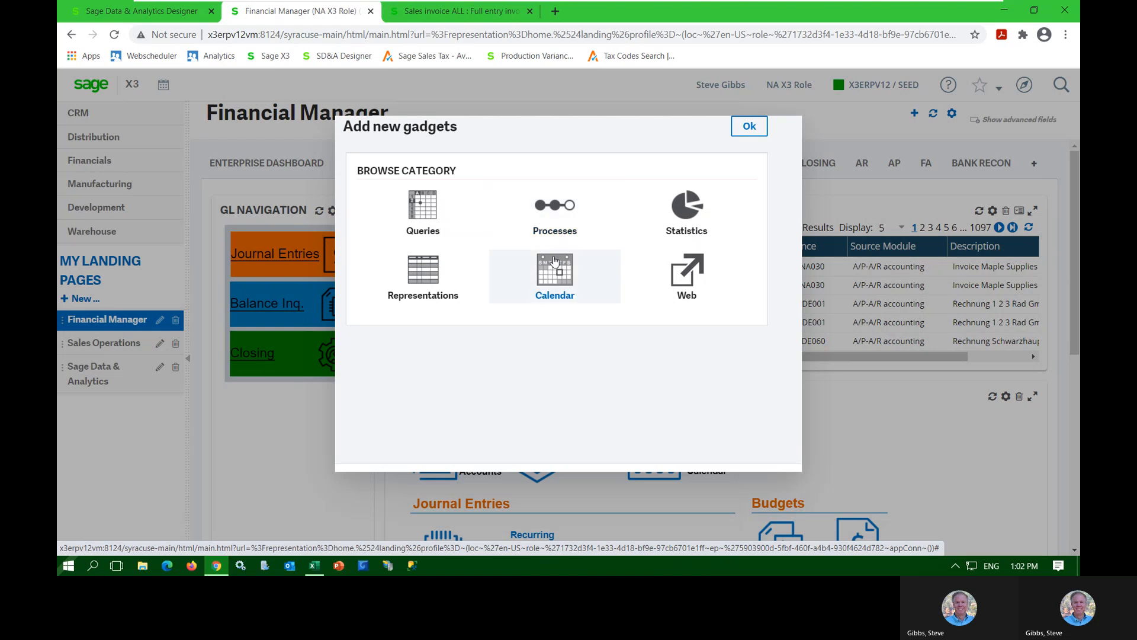
left_click(748, 127)
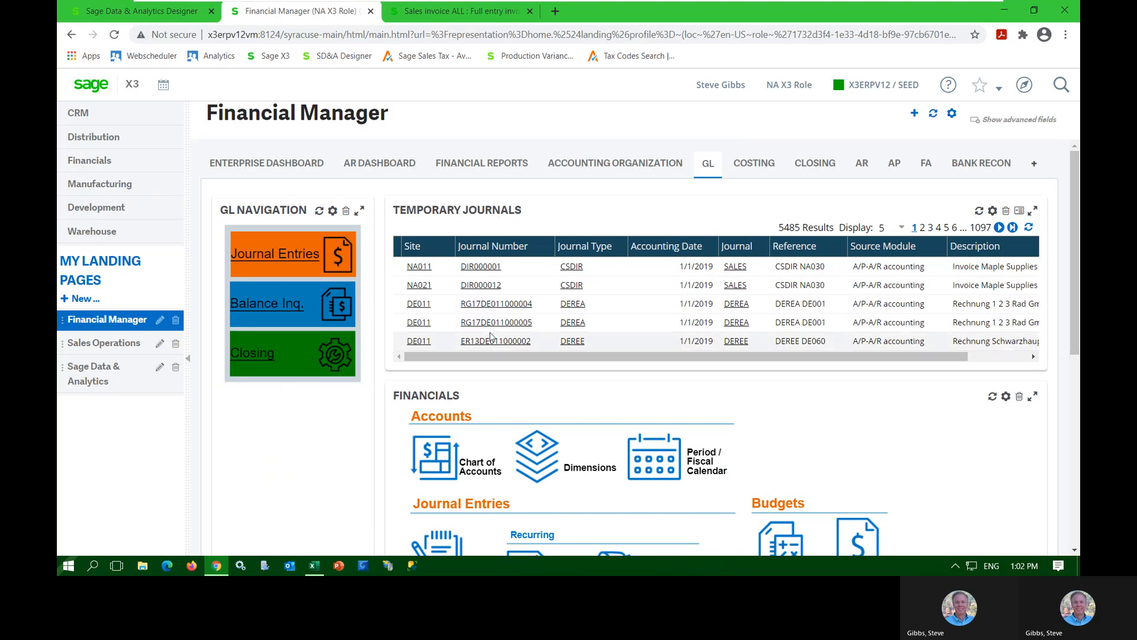
Step: Review the GL page's Financials gadget from Accounts and Journal Entries through Reports and Inquiries, and return to Temporary Journals
scroll(492, 343, "down", 3)
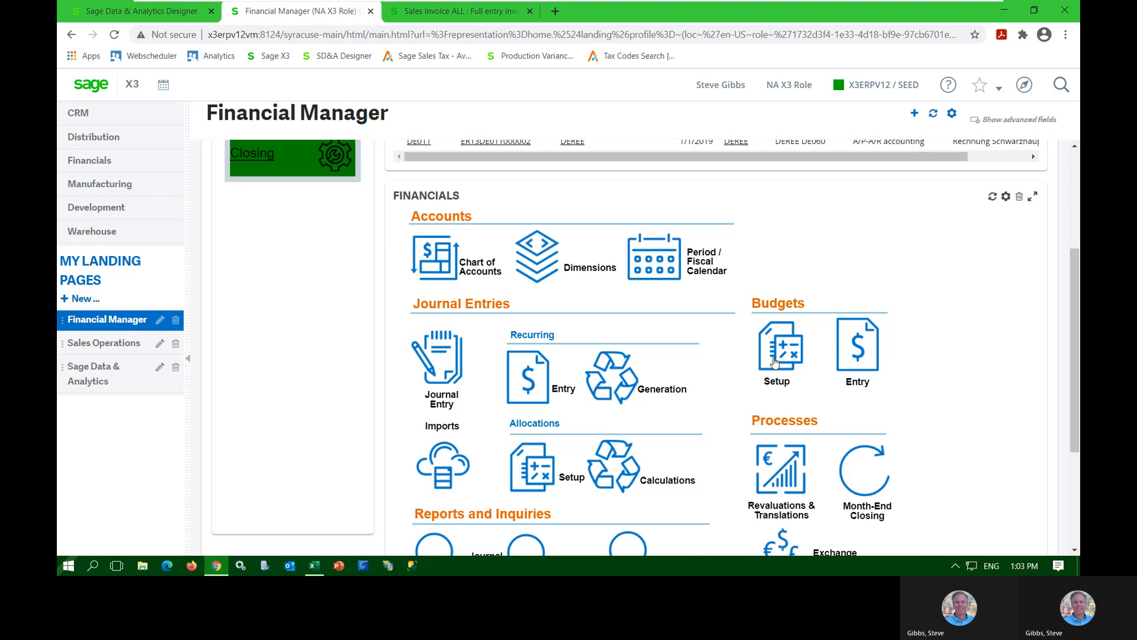
scroll(774, 362, "up", 3)
scroll(821, 407, "down", 4)
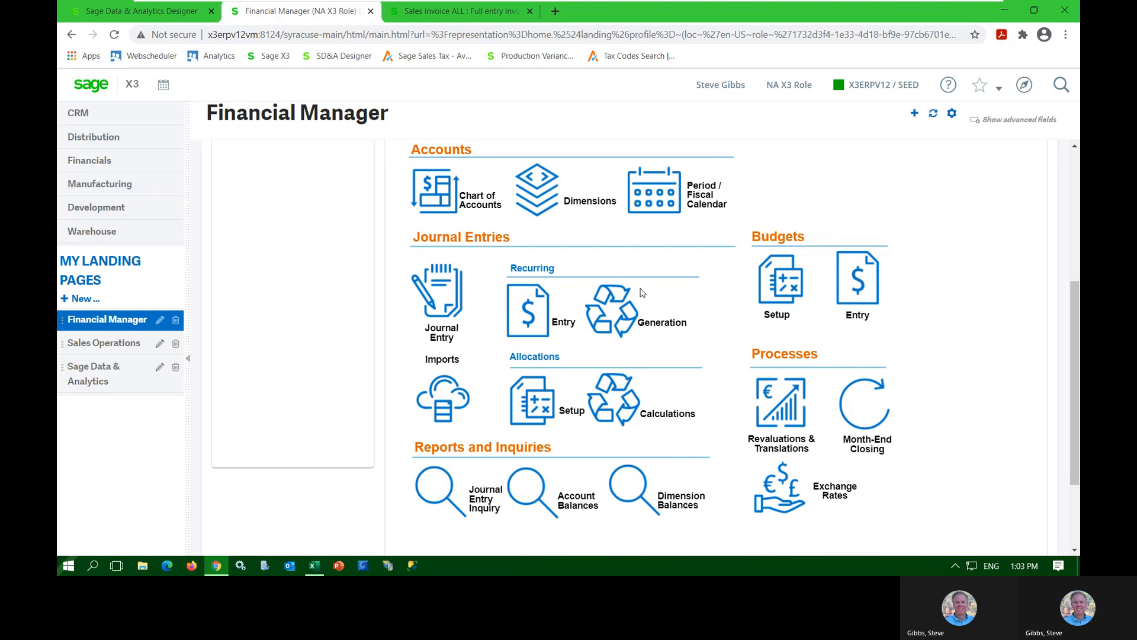
scroll(643, 292, "up", 5)
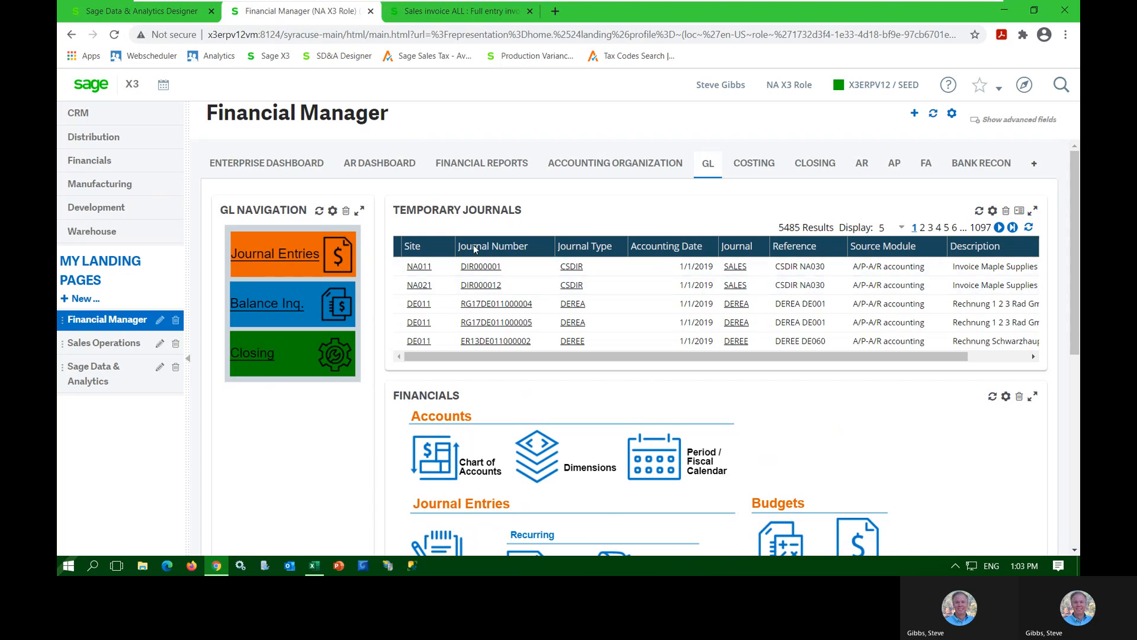
Step: Open journal entries with the STDCO Column complete transaction, apply the invoice with journal traceability selection, and open the SPDIR purchasing entry
left_click(311, 260)
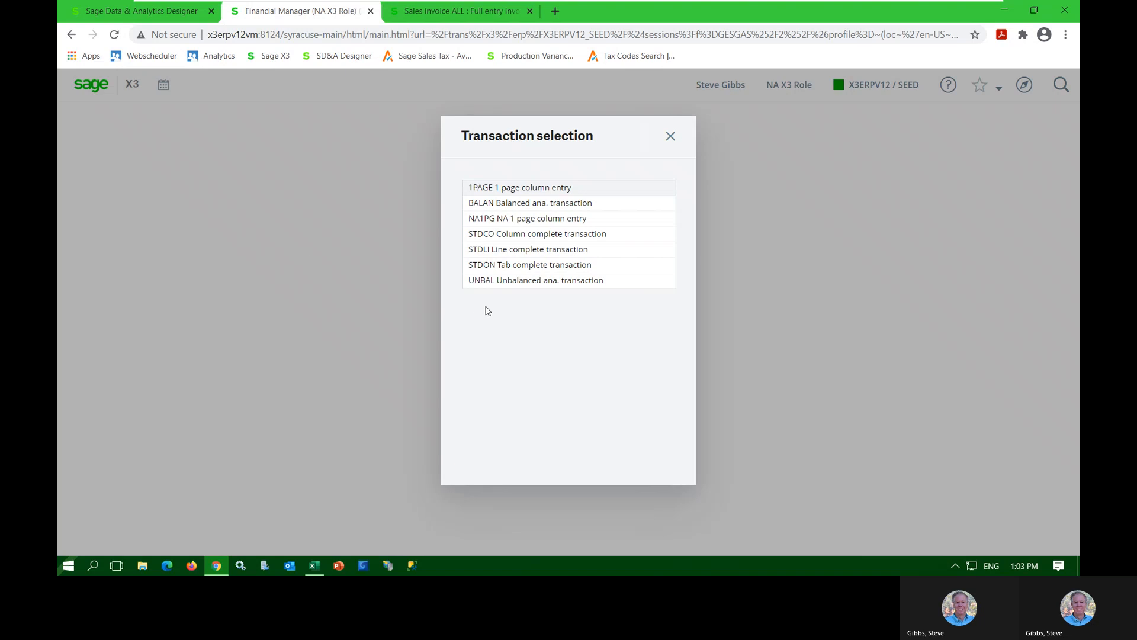
left_click(510, 237)
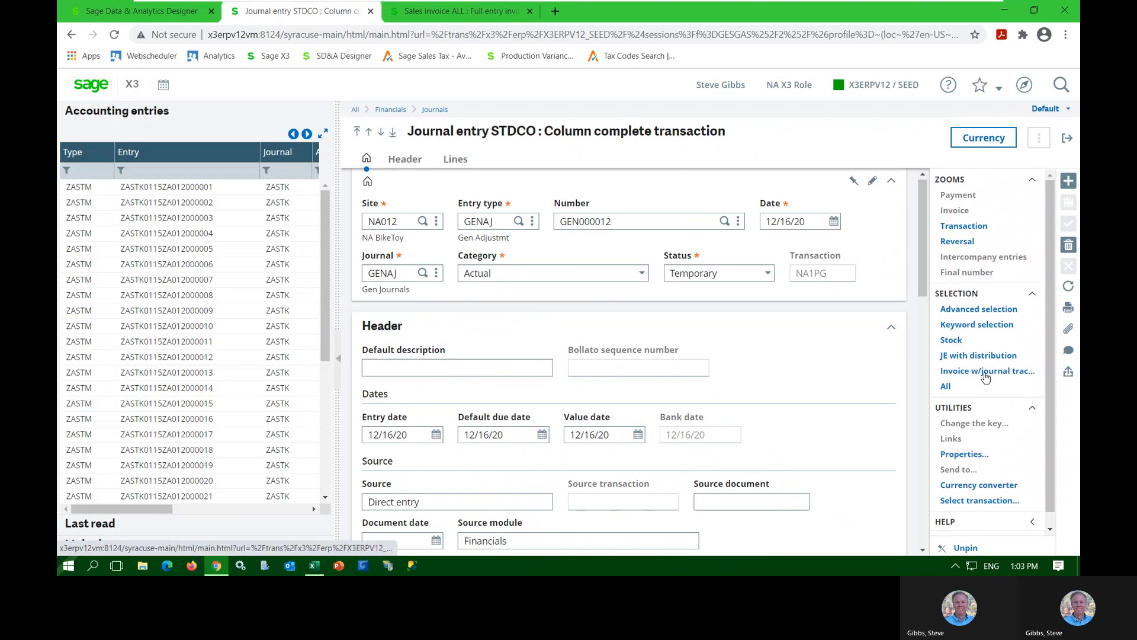
left_click(986, 376)
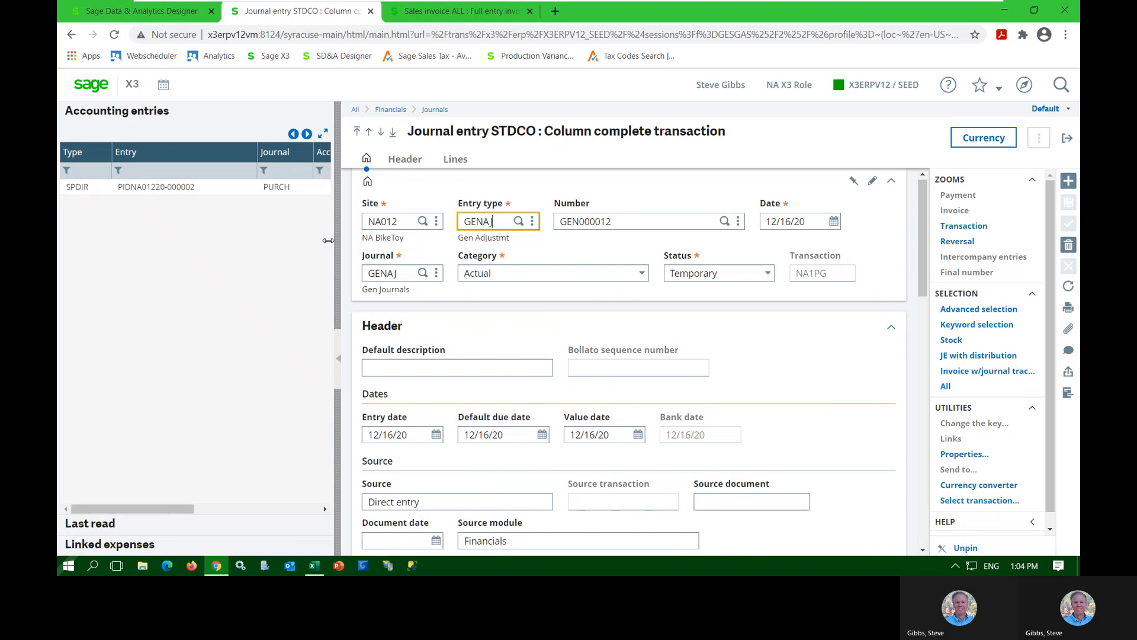
left_click(259, 188)
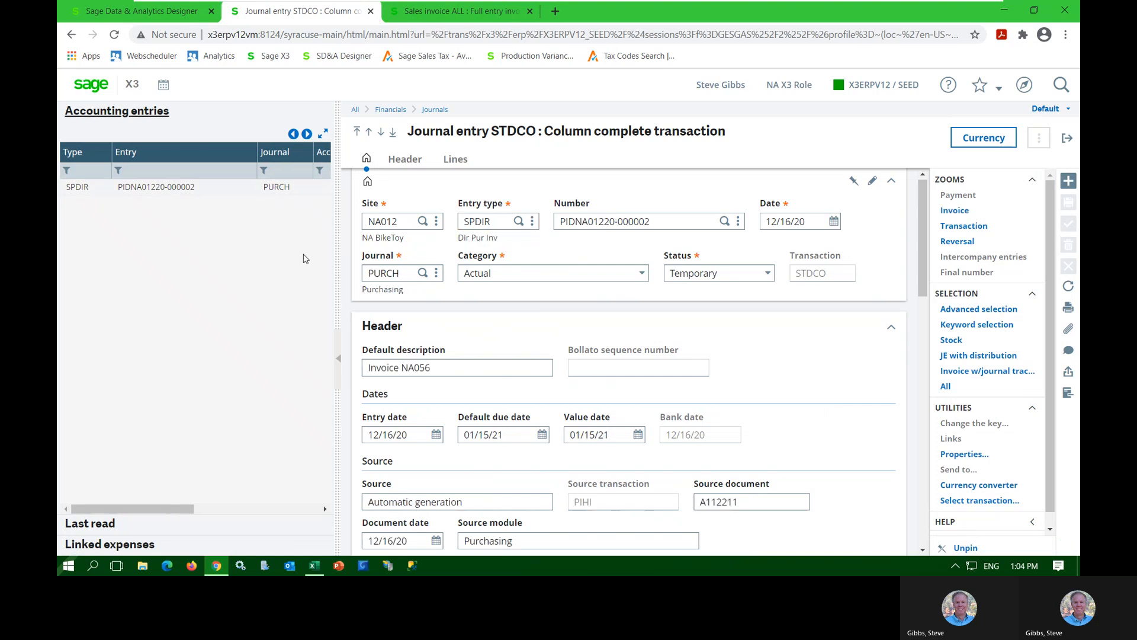
left_click_drag(326, 271, 309, 272)
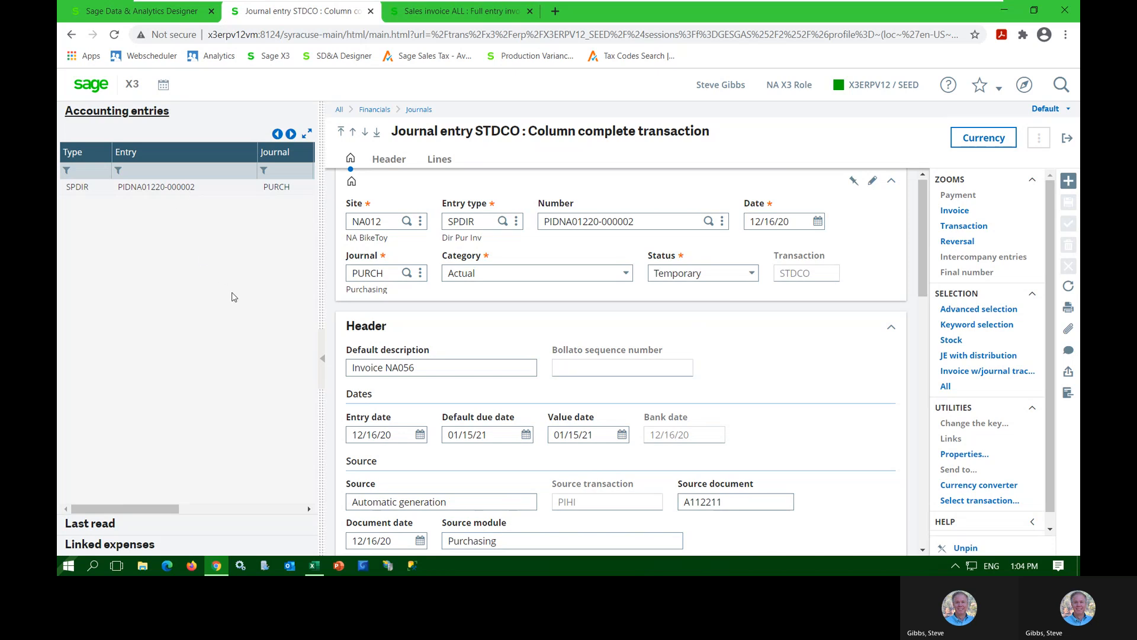
Step: Open the purchase invoice behind the journal entry, view its lines, and show its journal traceability
left_click(955, 211)
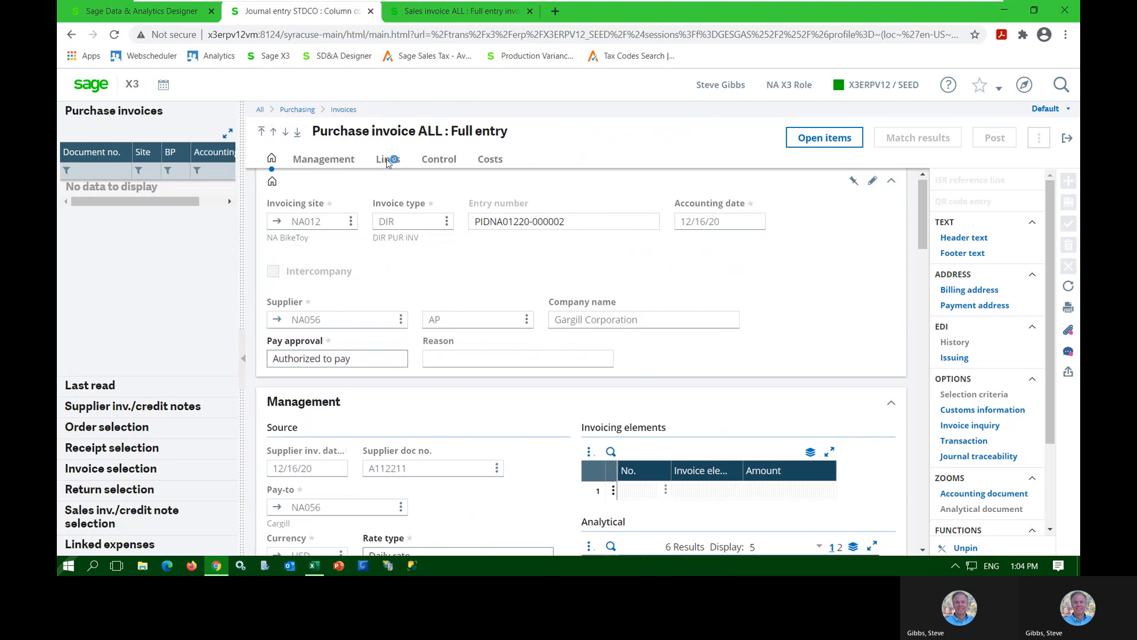
left_click(388, 159)
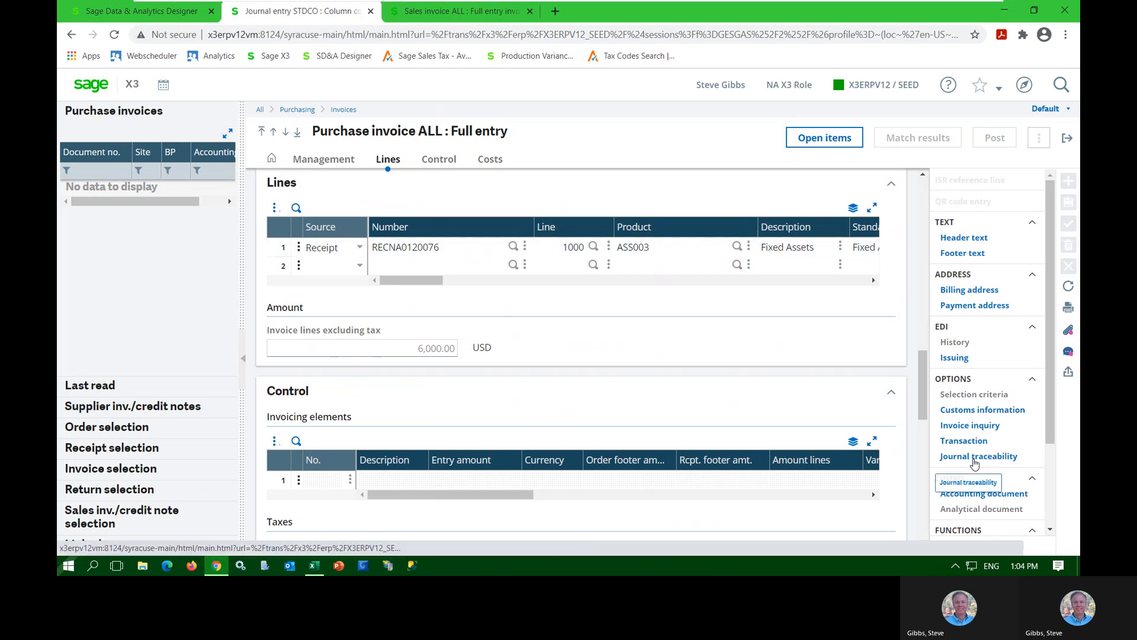
left_click(976, 462)
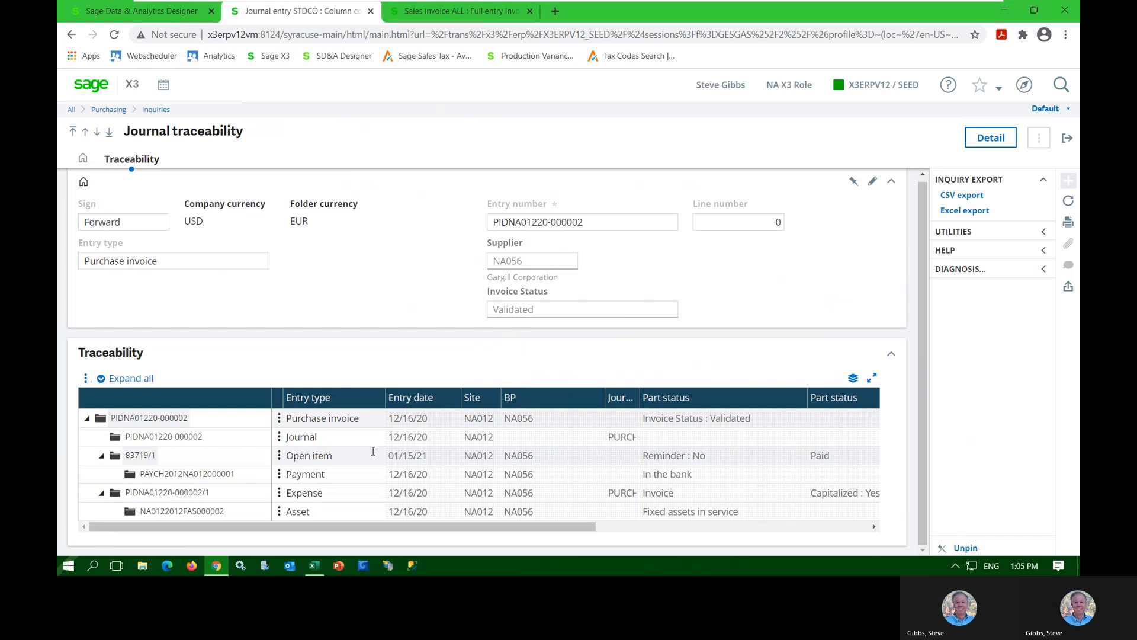
Step: Check the options available for the asset in the traceability tree, and show the purchase invoice's upstream traceability
left_click(280, 514)
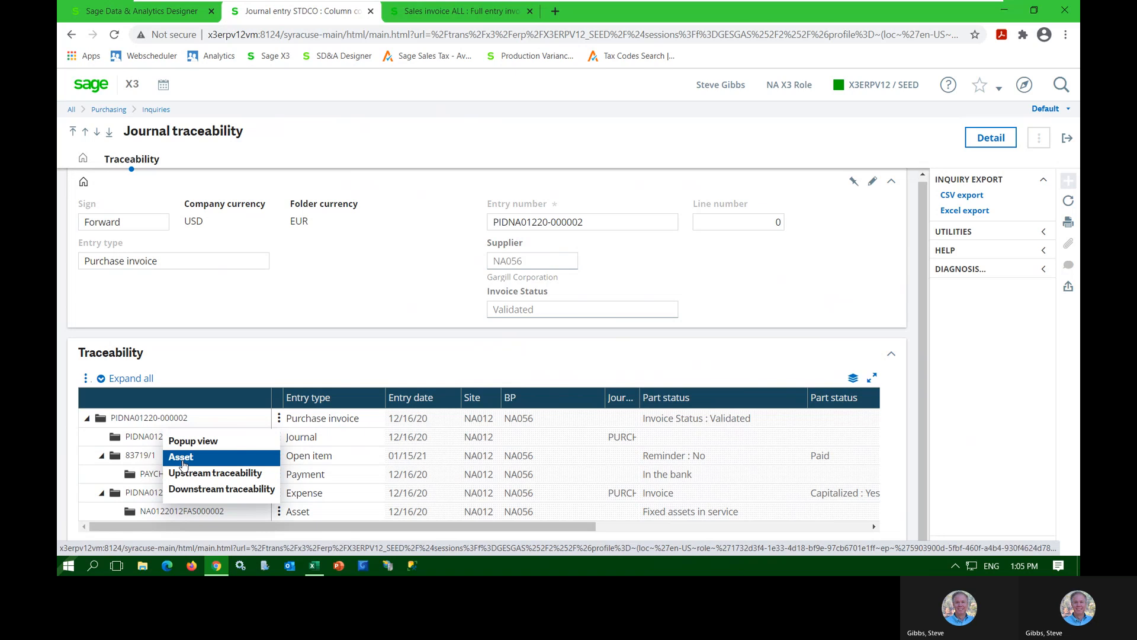
left_click(279, 420)
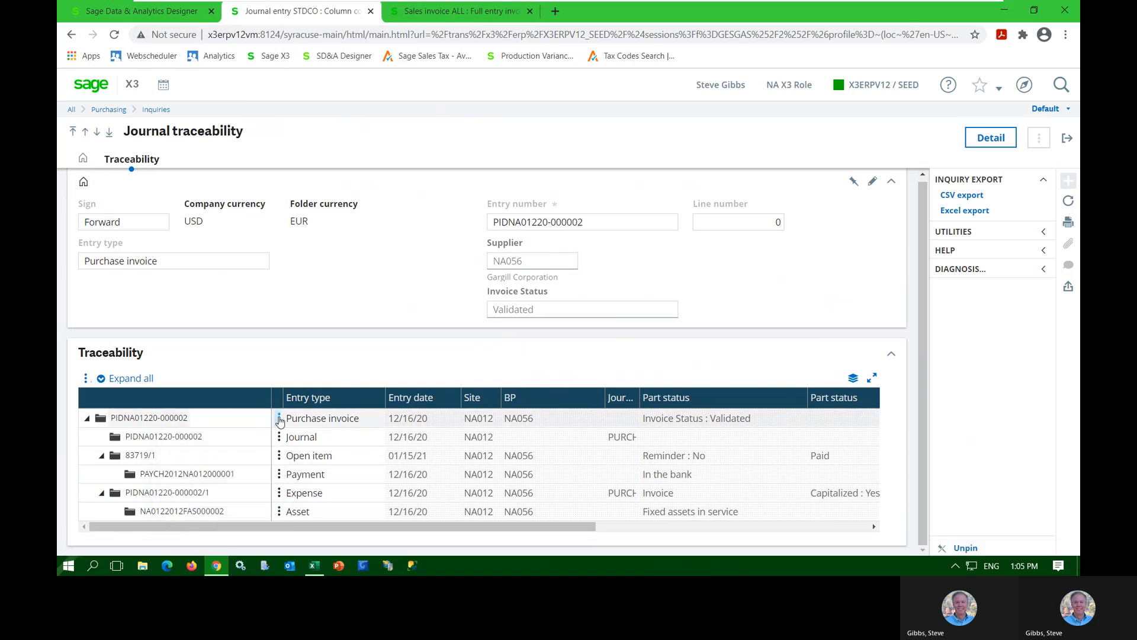
left_click(279, 419)
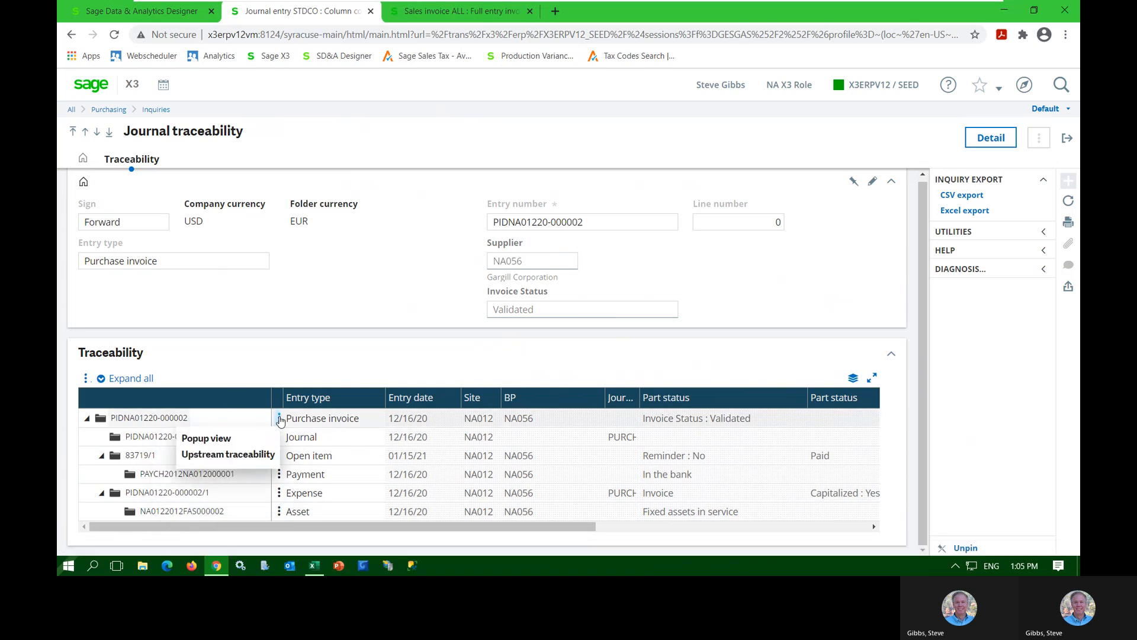
left_click(226, 455)
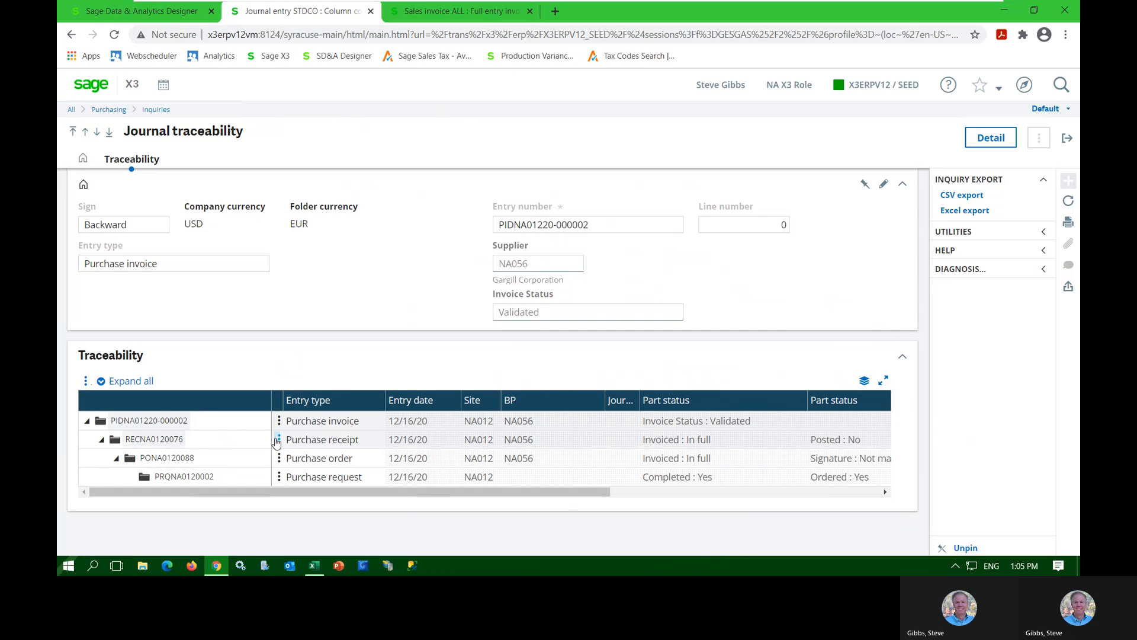
Step: Open the purchase request from the upstream traceability tree, review it, and return to Journal traceability
left_click(278, 478)
left_click(207, 423)
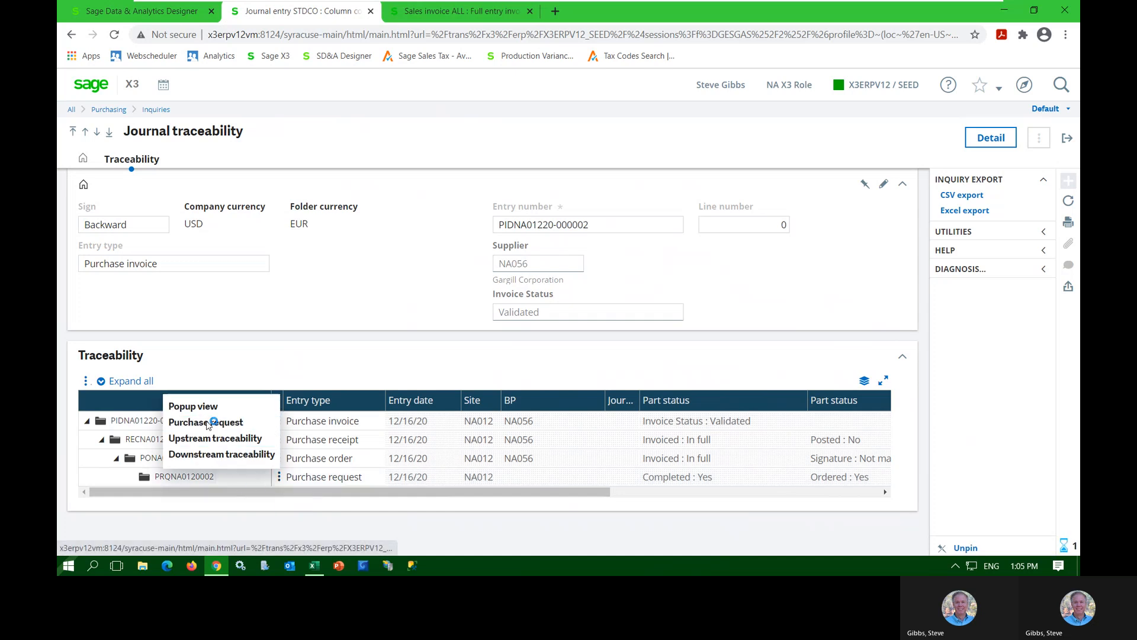
left_click(485, 195)
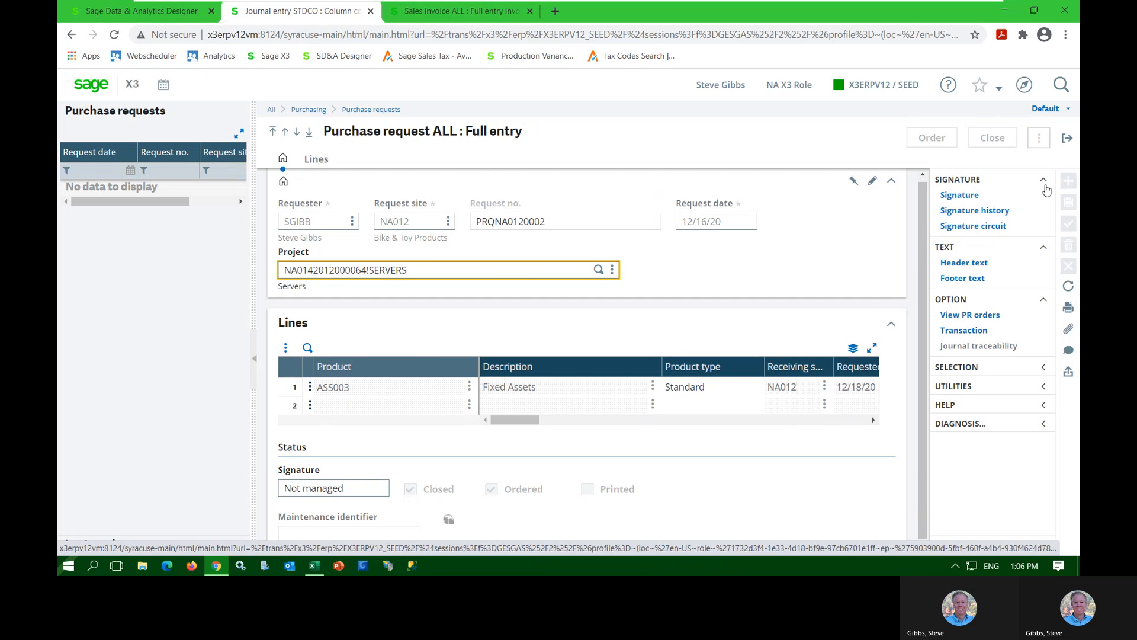
left_click(1067, 140)
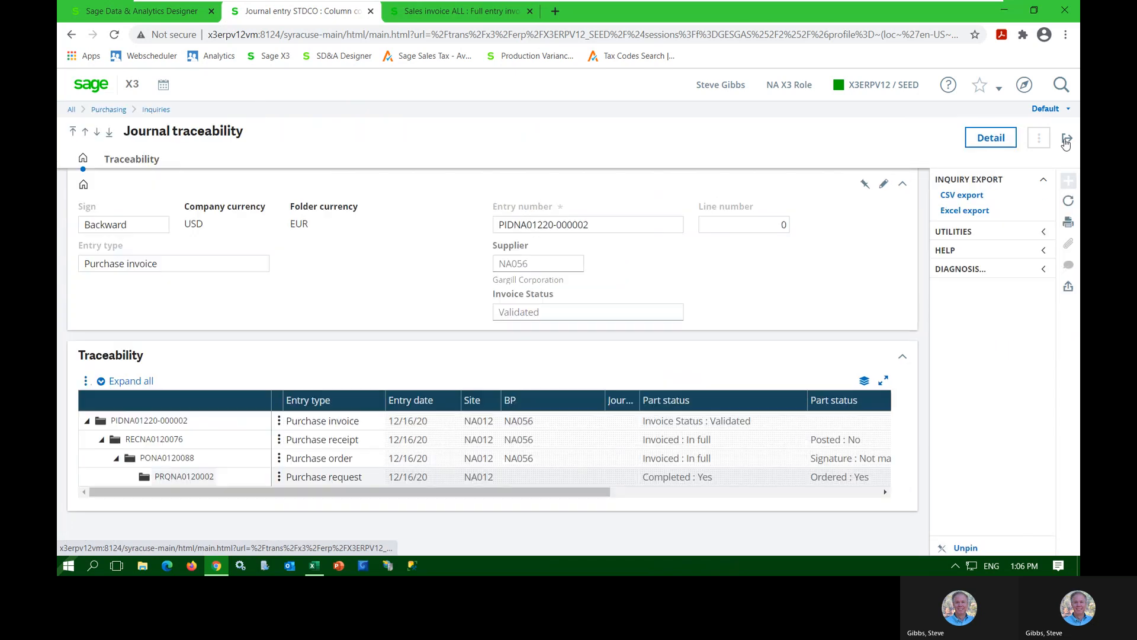
Step: Return from journal traceability to the journal entries, apply the JE with distribution selection, and open the GENAJ entry
left_click(1066, 141)
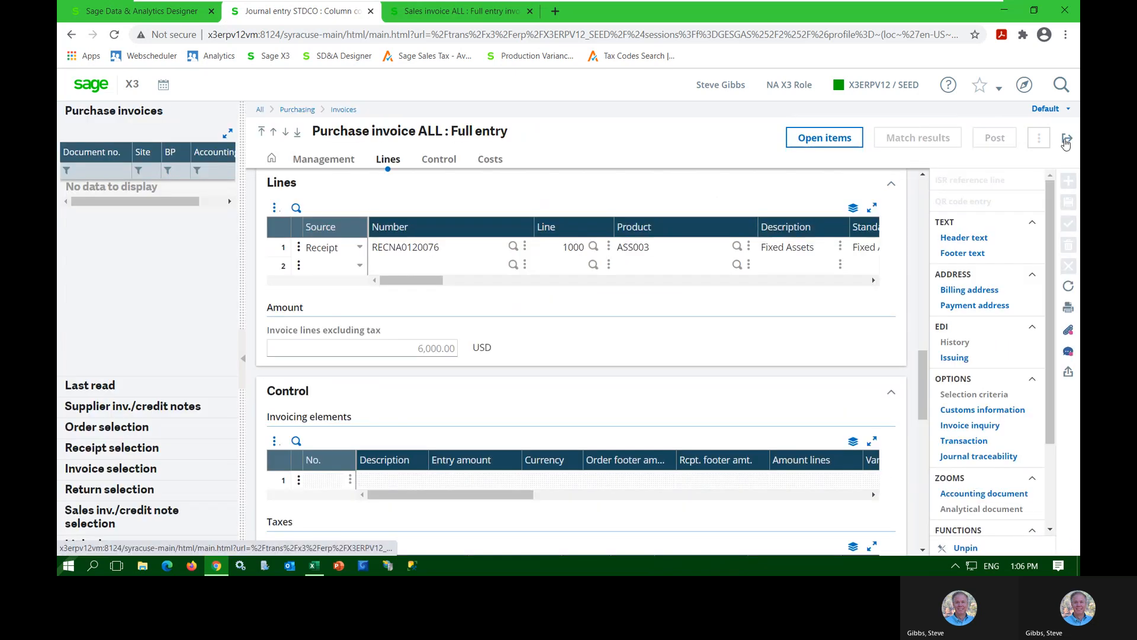
left_click(1066, 141)
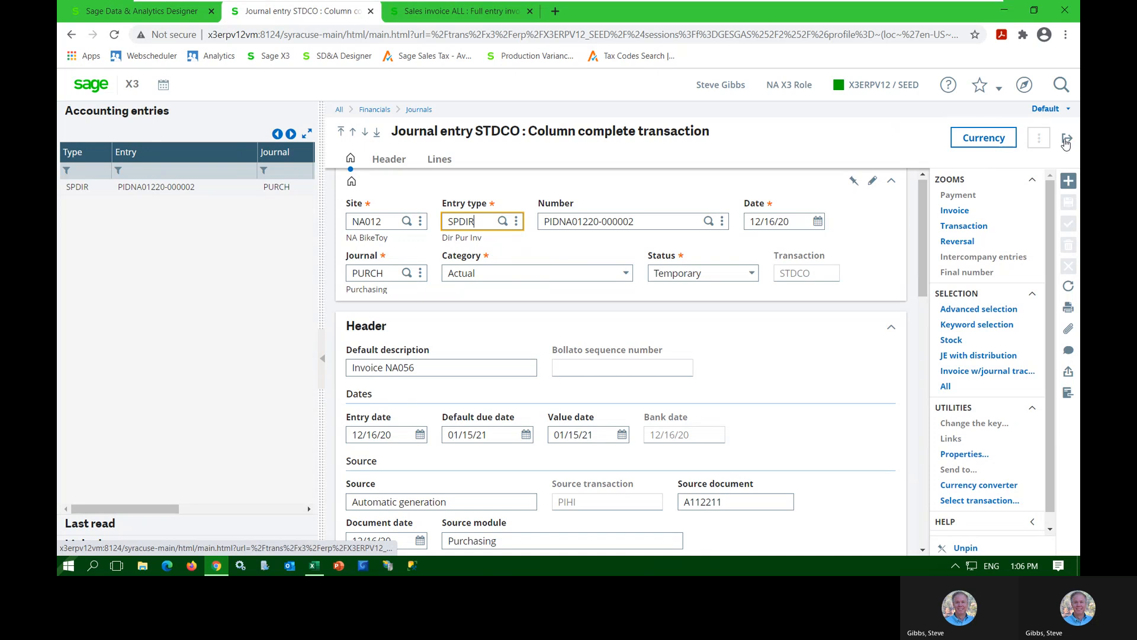
left_click(957, 357)
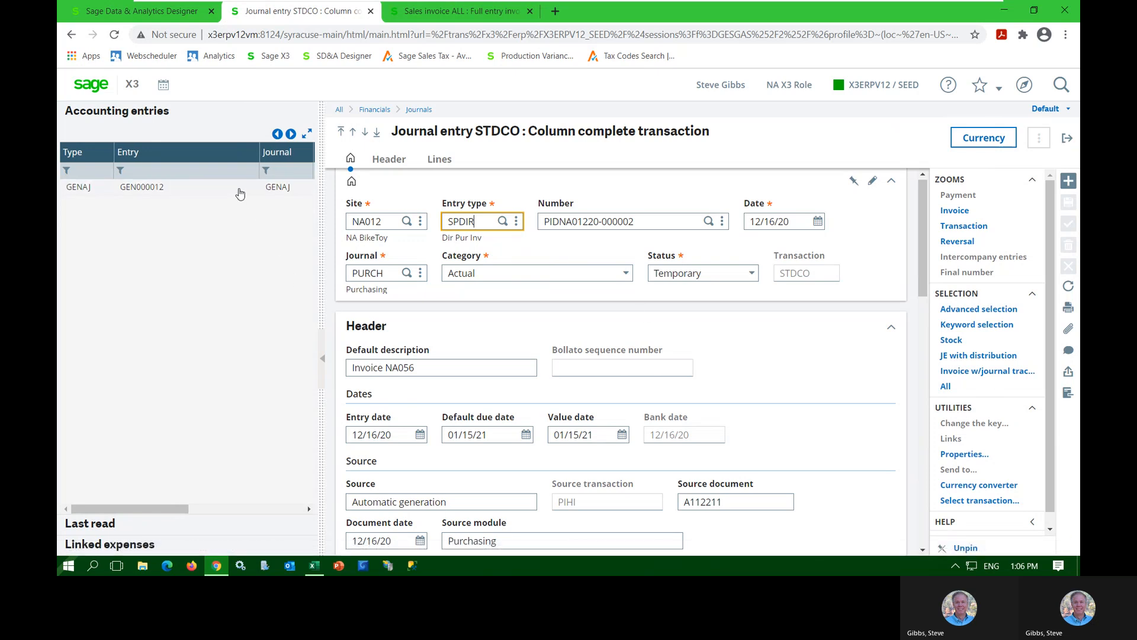
left_click(239, 189)
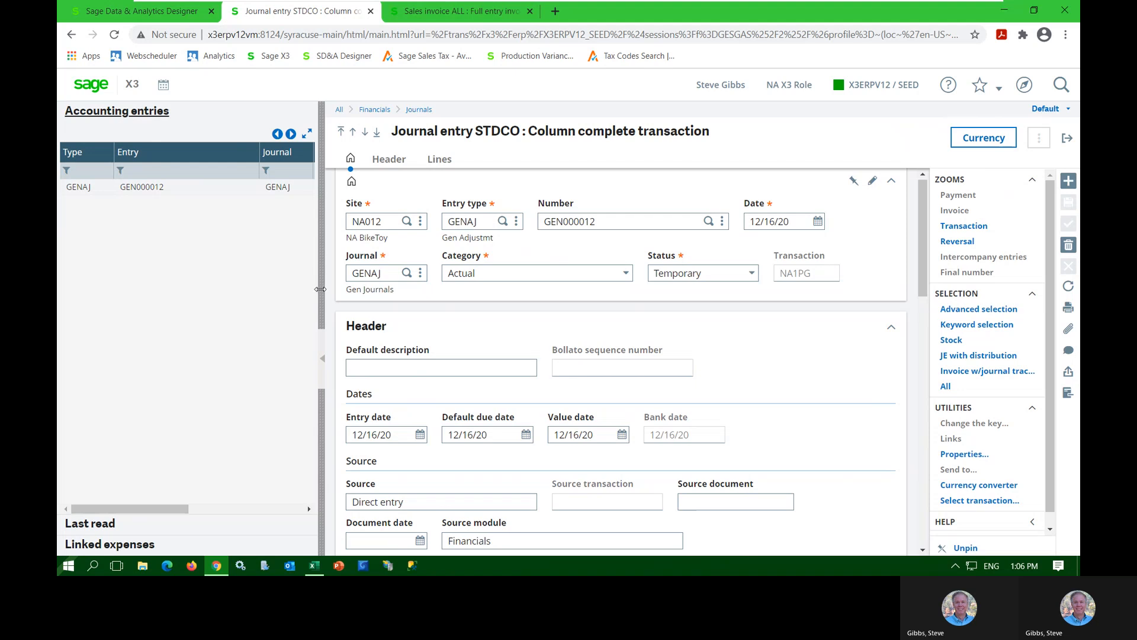
left_click_drag(320, 289, 305, 289)
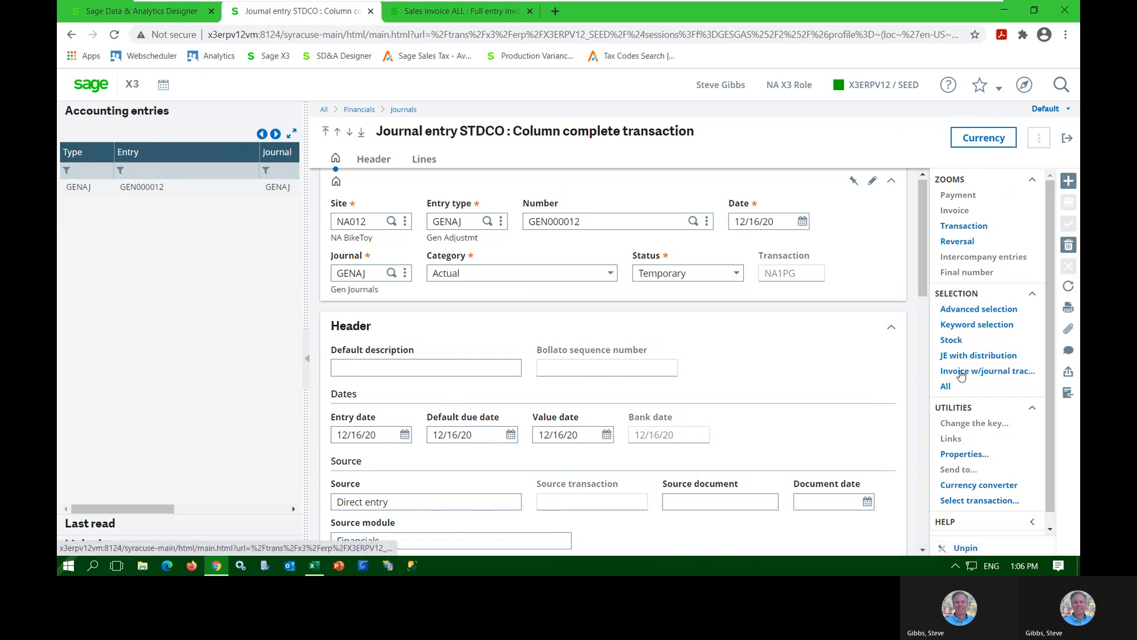
Step: Reapply the invoice with journal traceability selection and open the purchase invoice behind the SPDIR entry
left_click(984, 371)
left_click(215, 191)
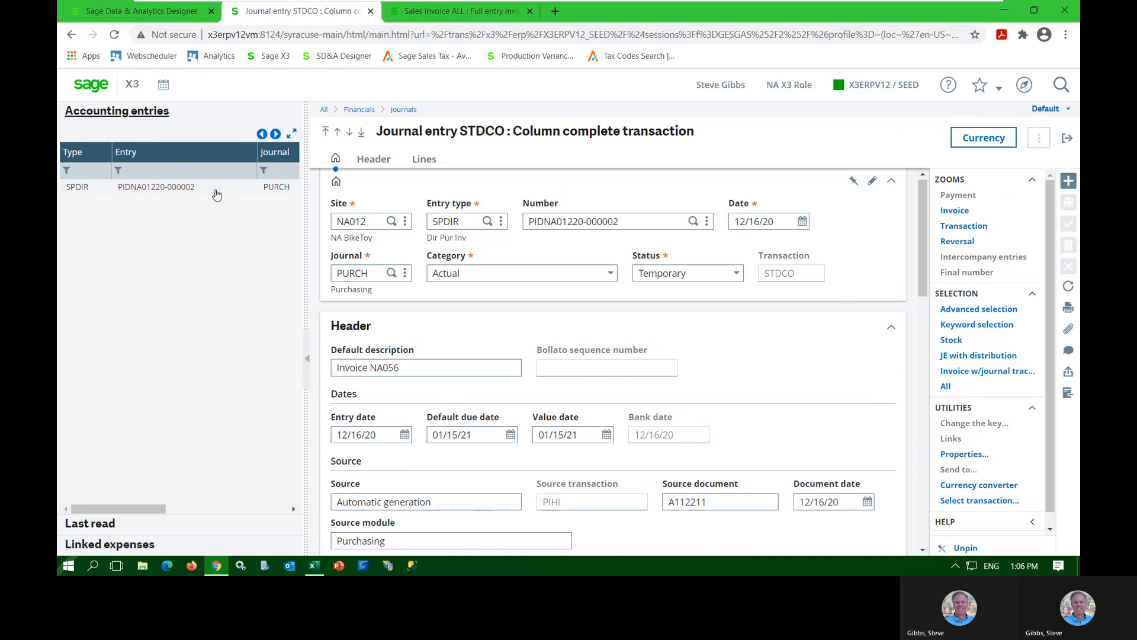
left_click(964, 210)
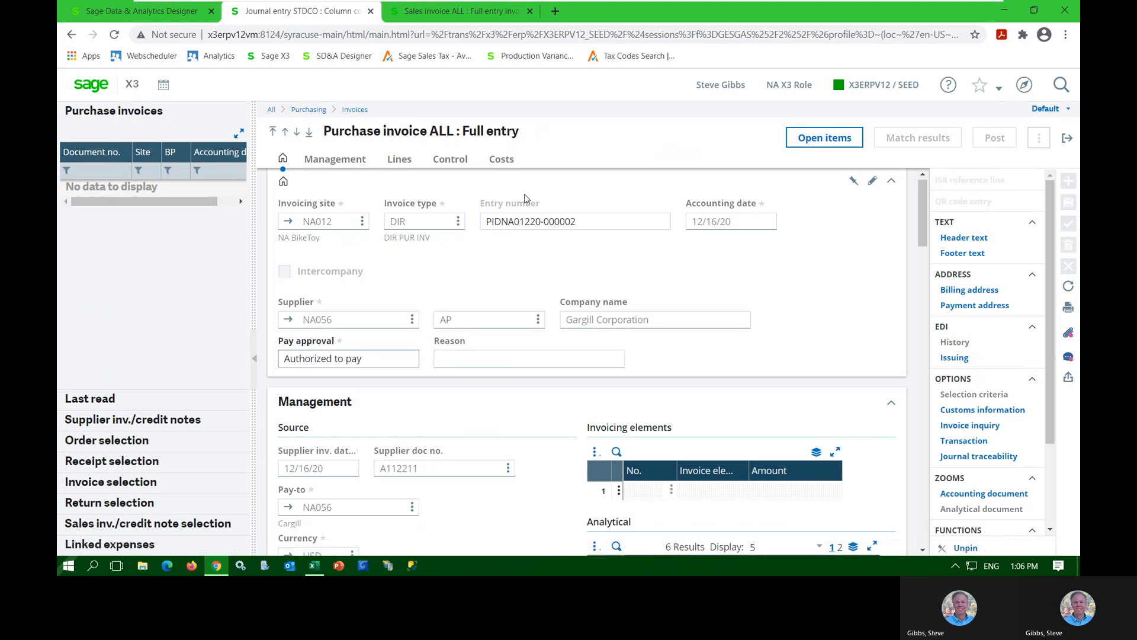
Step: View the attachments of the purchase invoice and return to its journal entry
left_click(1068, 336)
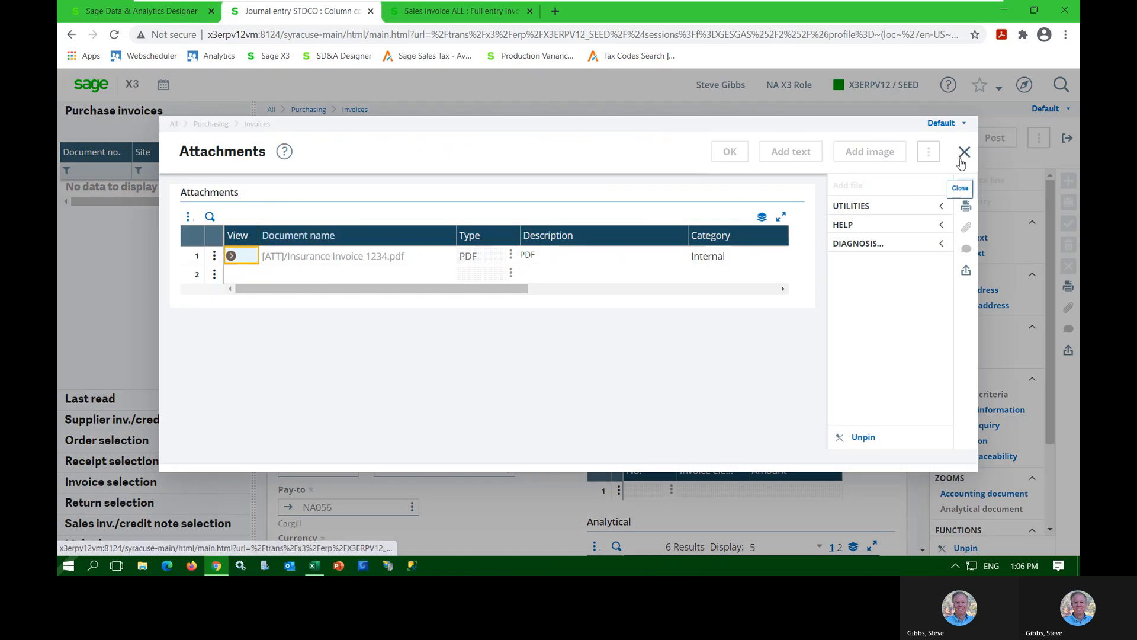
left_click(962, 156)
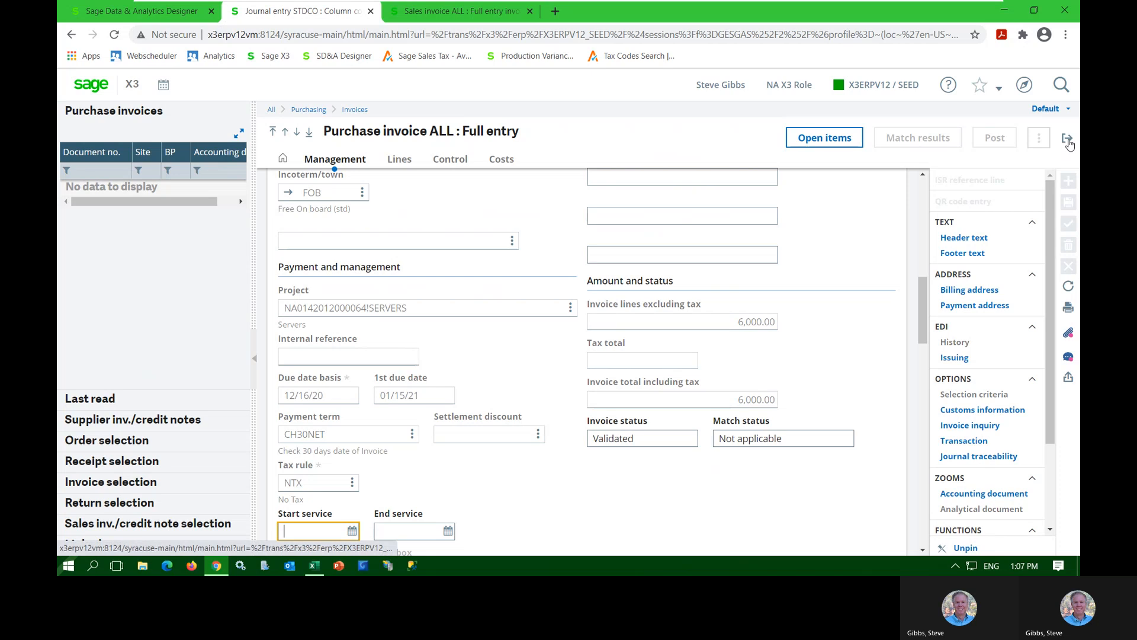
left_click(1068, 139)
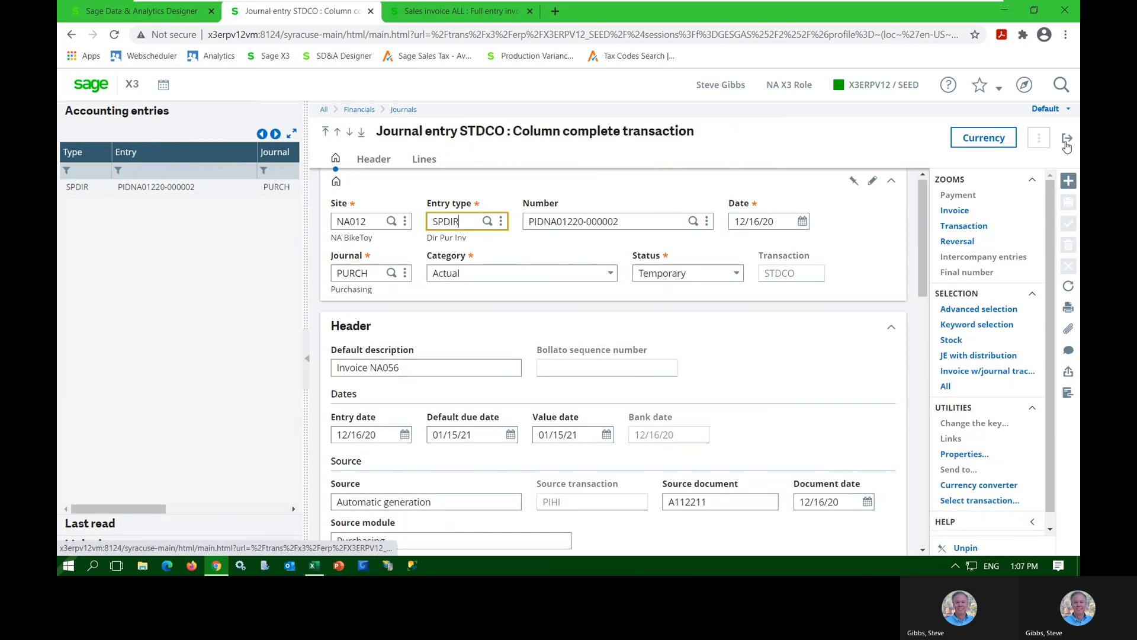
Step: Switch back to the JE with distribution selection and examine the GENAJ entry's lines and the first line's account description
left_click(1002, 358)
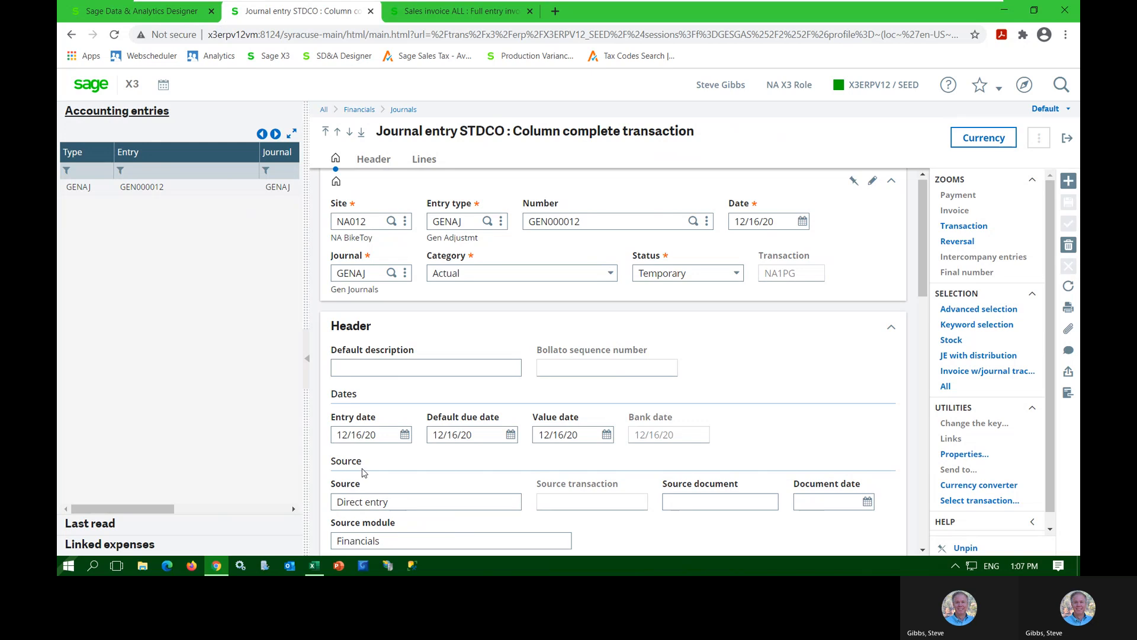
scroll(604, 426, "down", 10)
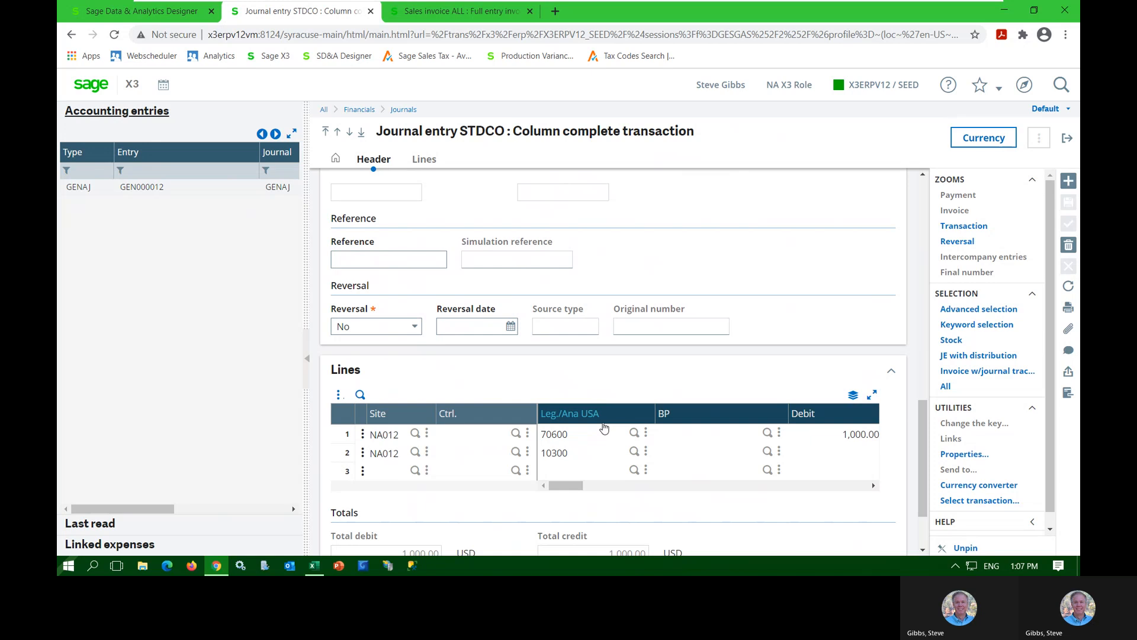
left_click(363, 436)
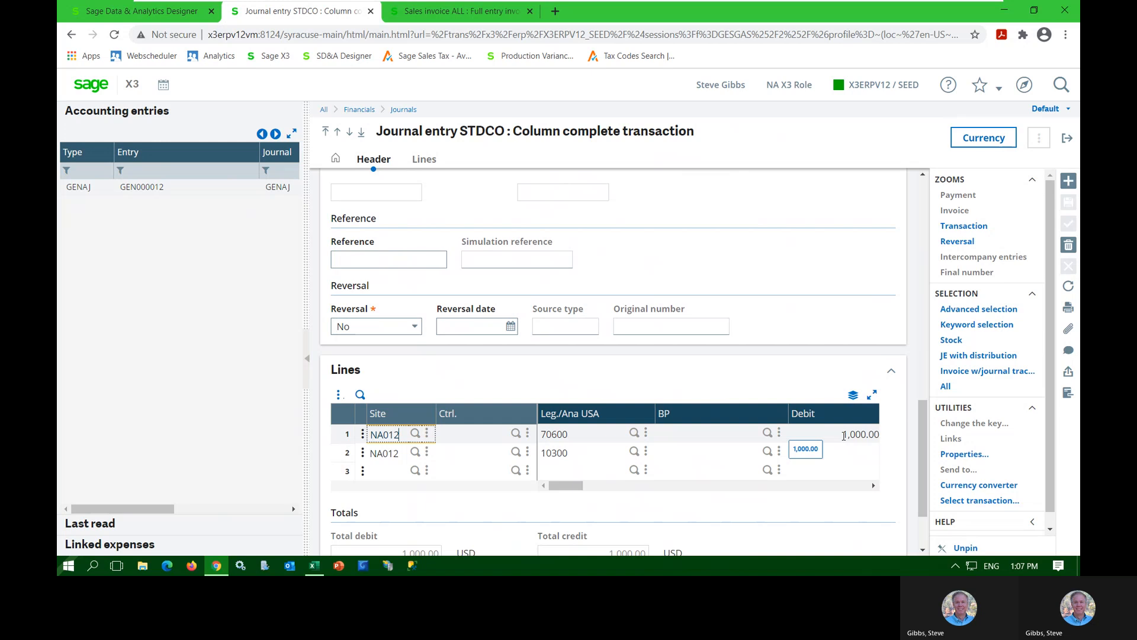
left_click(343, 435)
scroll(342, 436, "down", 1)
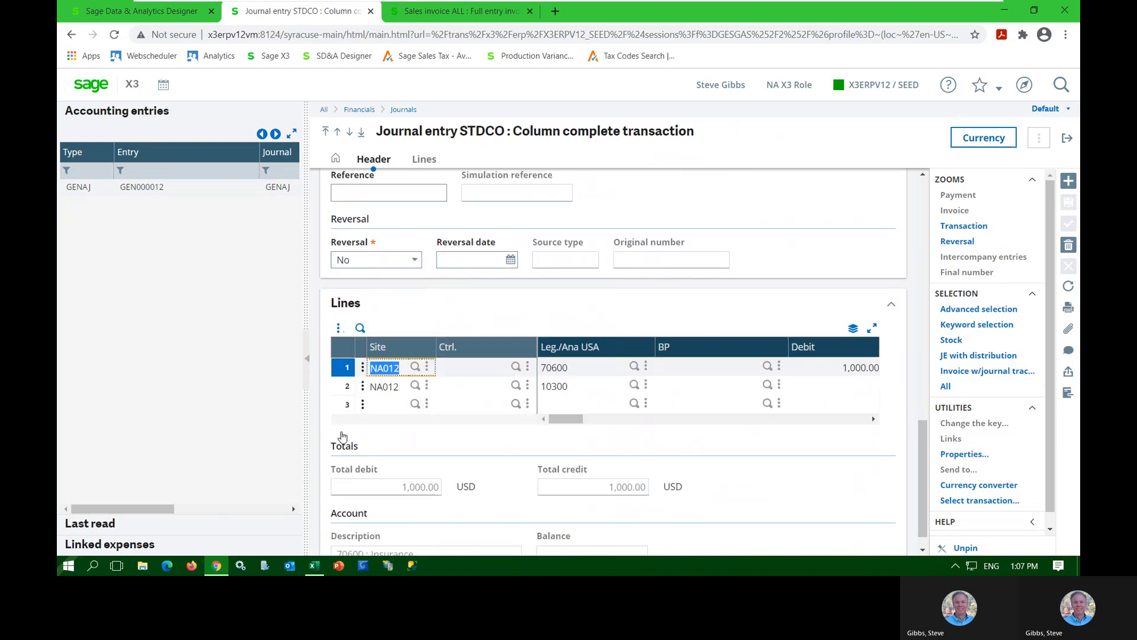
scroll(343, 437, "down", 1)
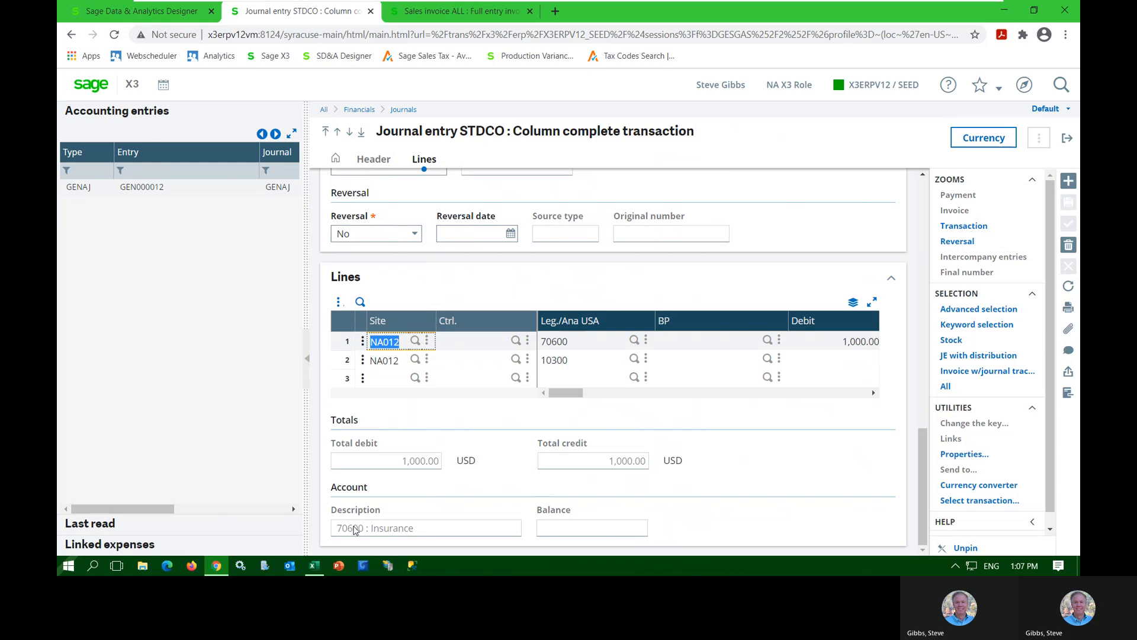
Step: Show the analytical breakdown of the entry's first line, check its Distribution column, and abandon any modification
left_click(363, 342)
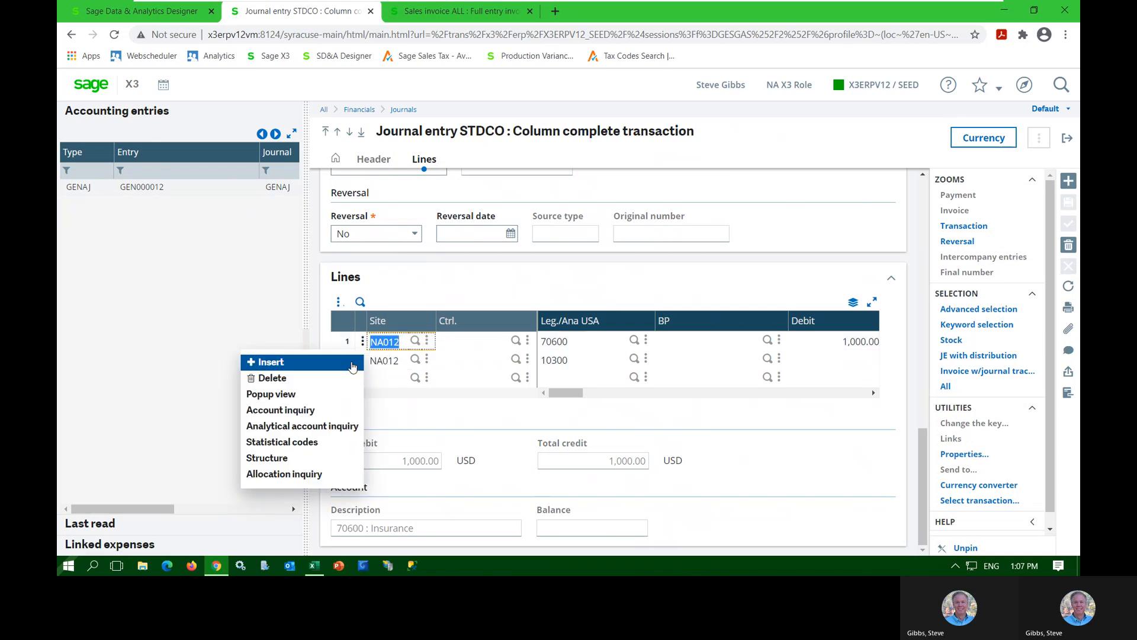
left_click(278, 474)
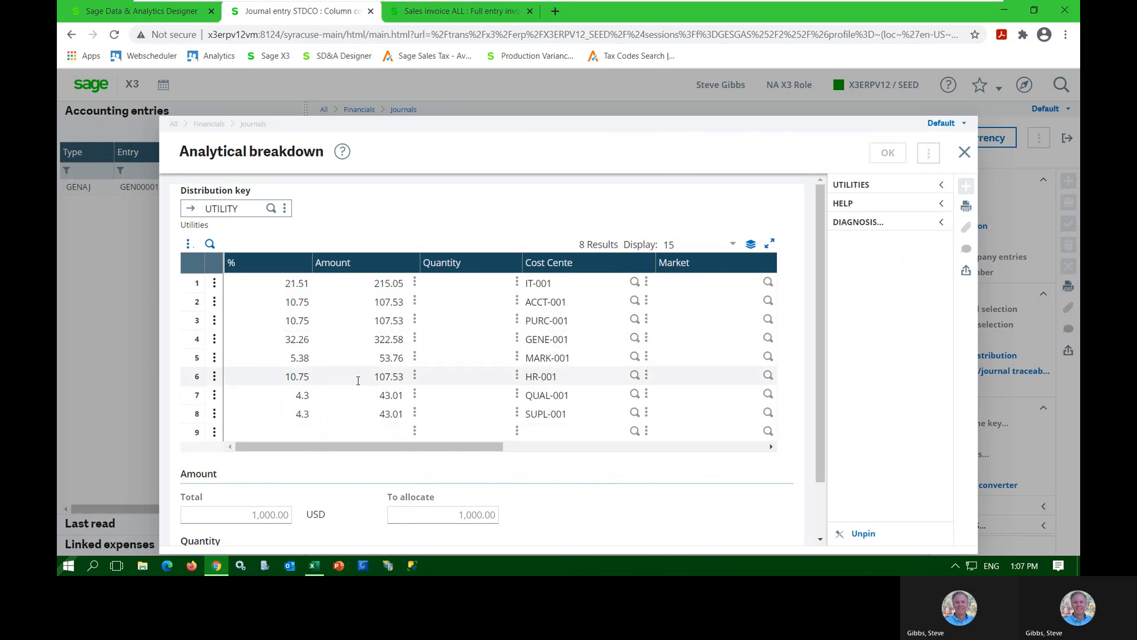
left_click(964, 155)
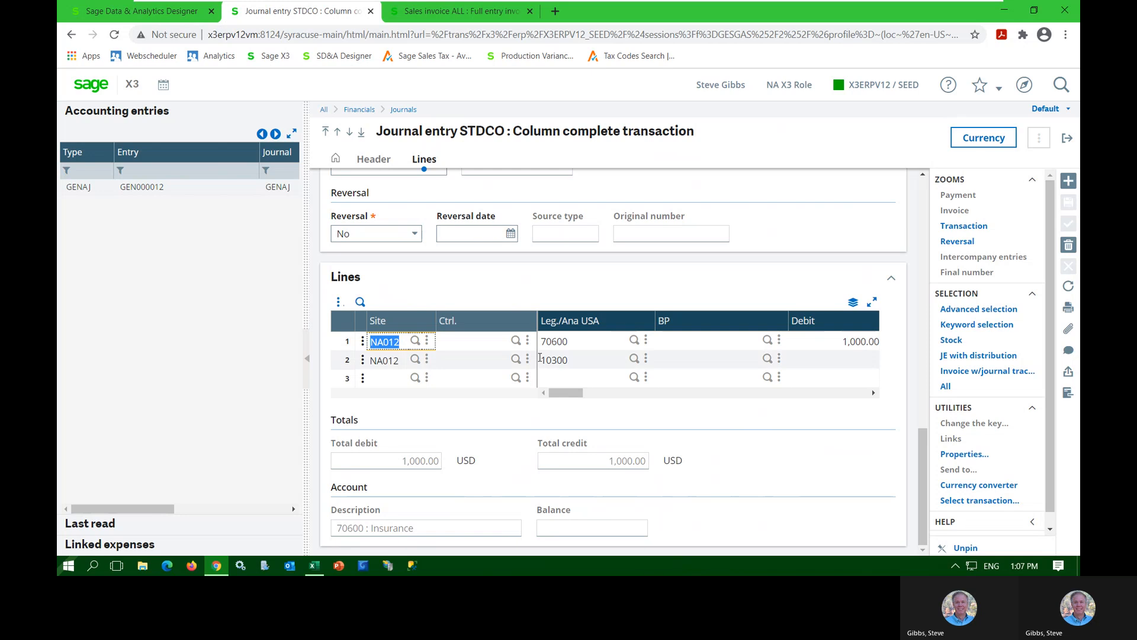
left_click_drag(565, 392, 696, 378)
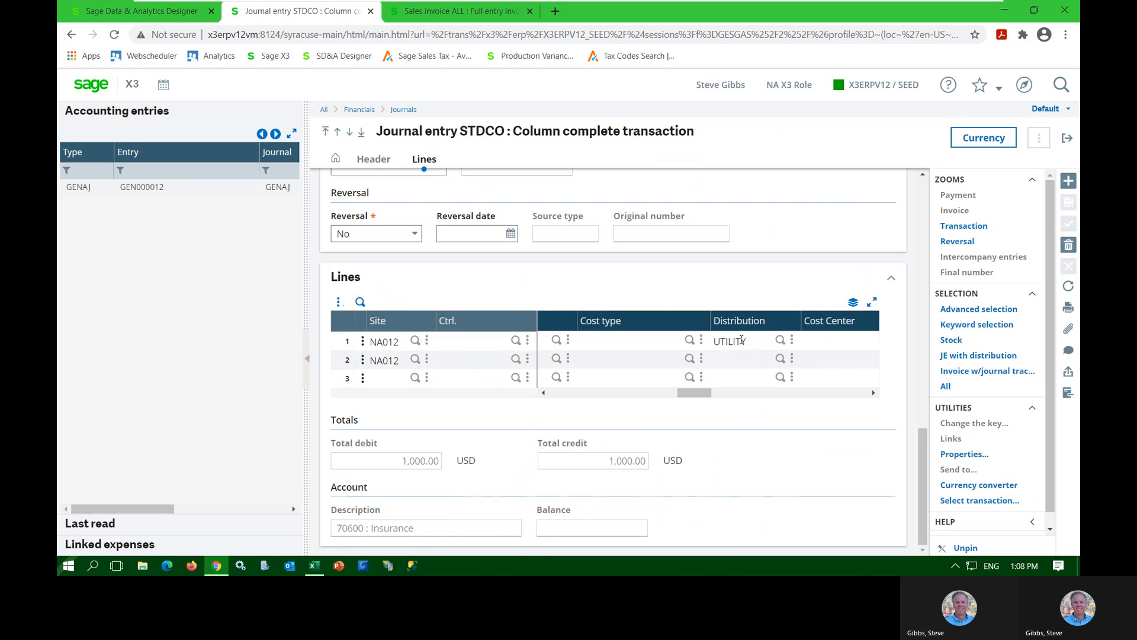
left_click(739, 342)
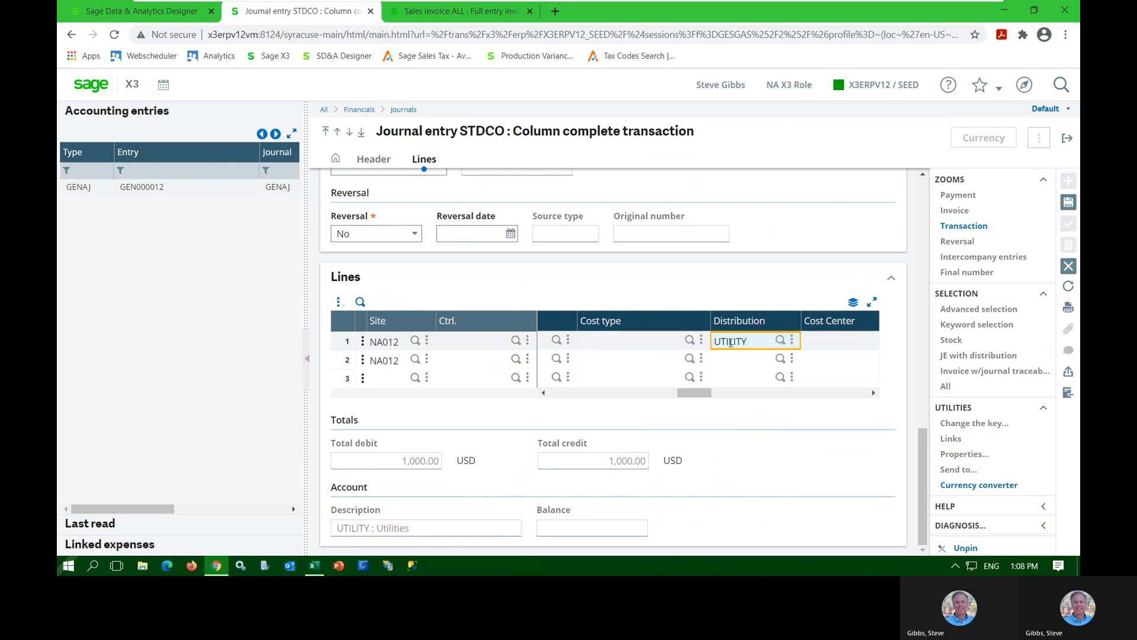
left_click(1068, 267)
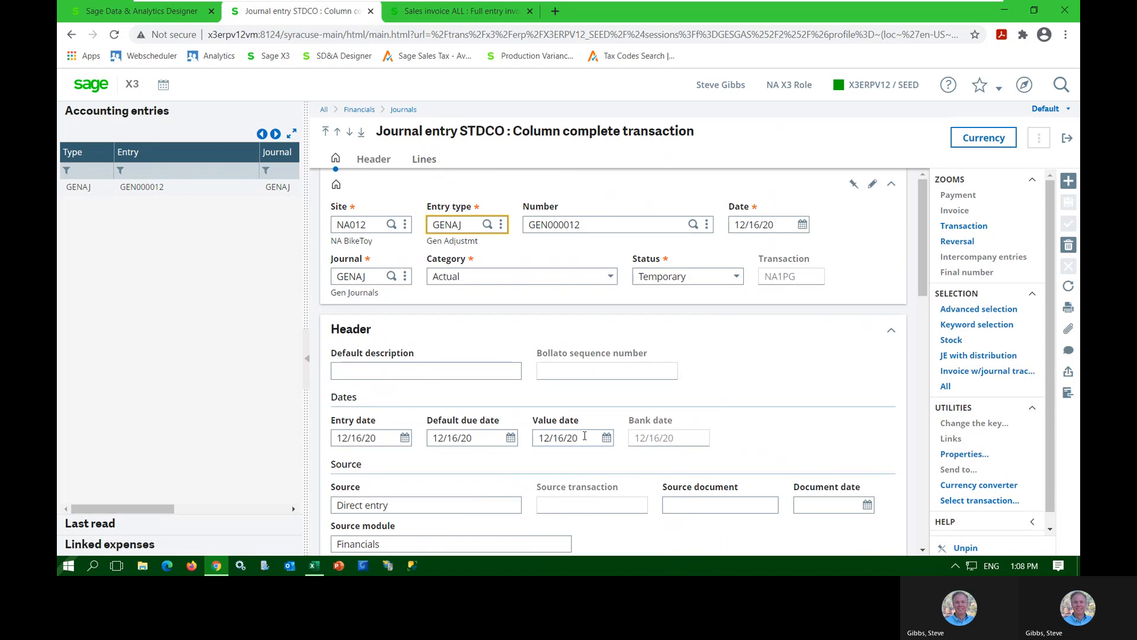
Step: Start a copy of the GENAJ entry by clearing its number and setting the date to today, 02/04/21
left_click(551, 227)
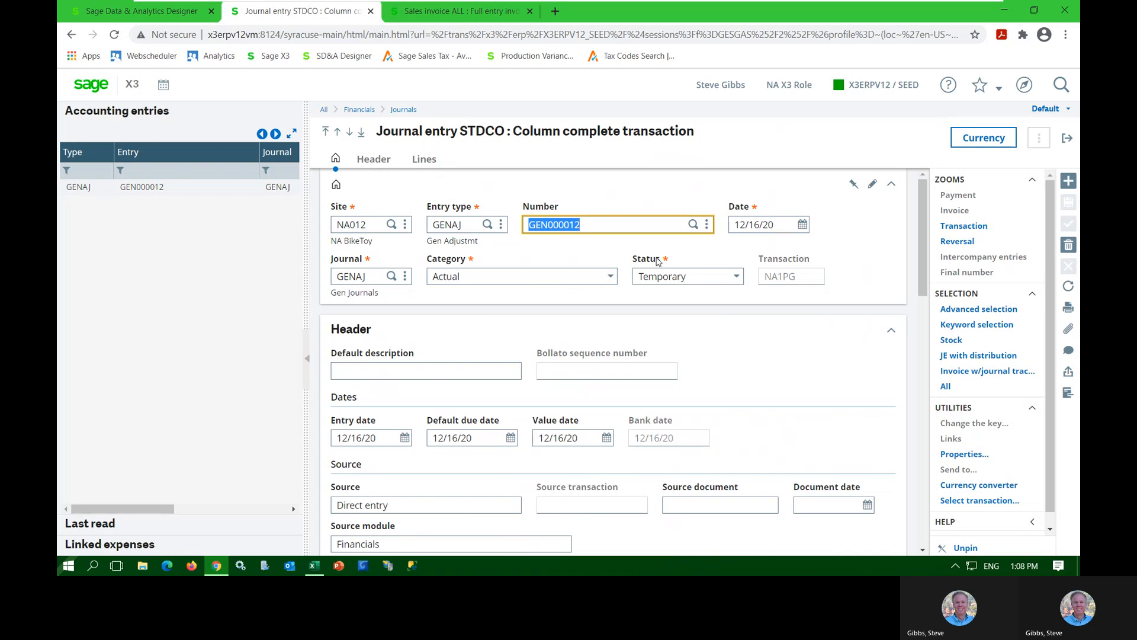
key("BackSpace")
key("Tab")
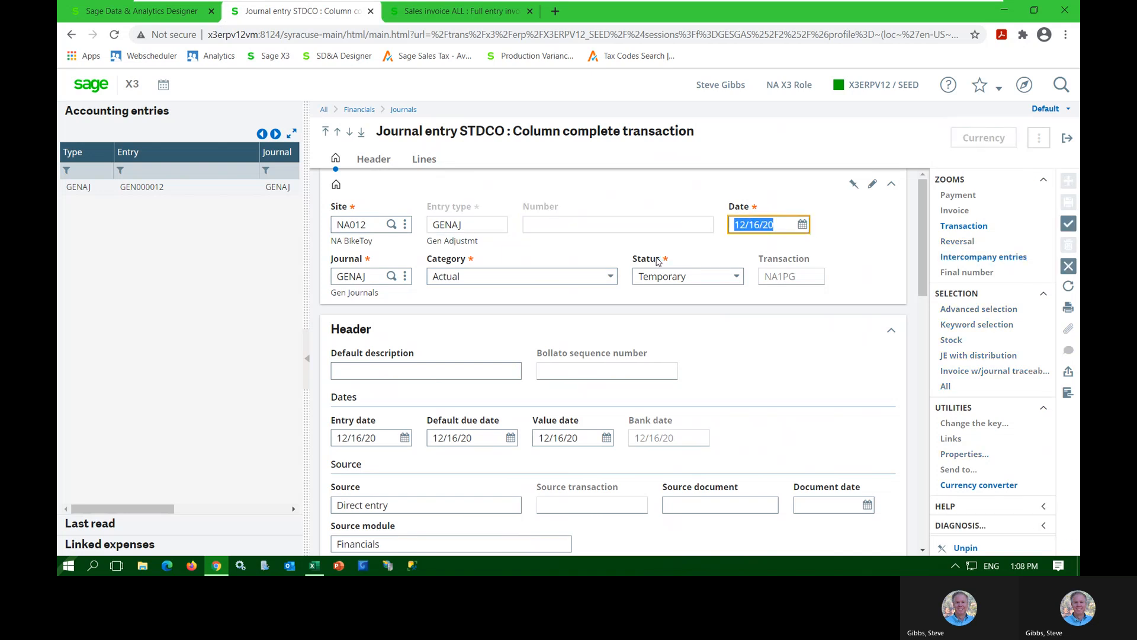
left_click(802, 225)
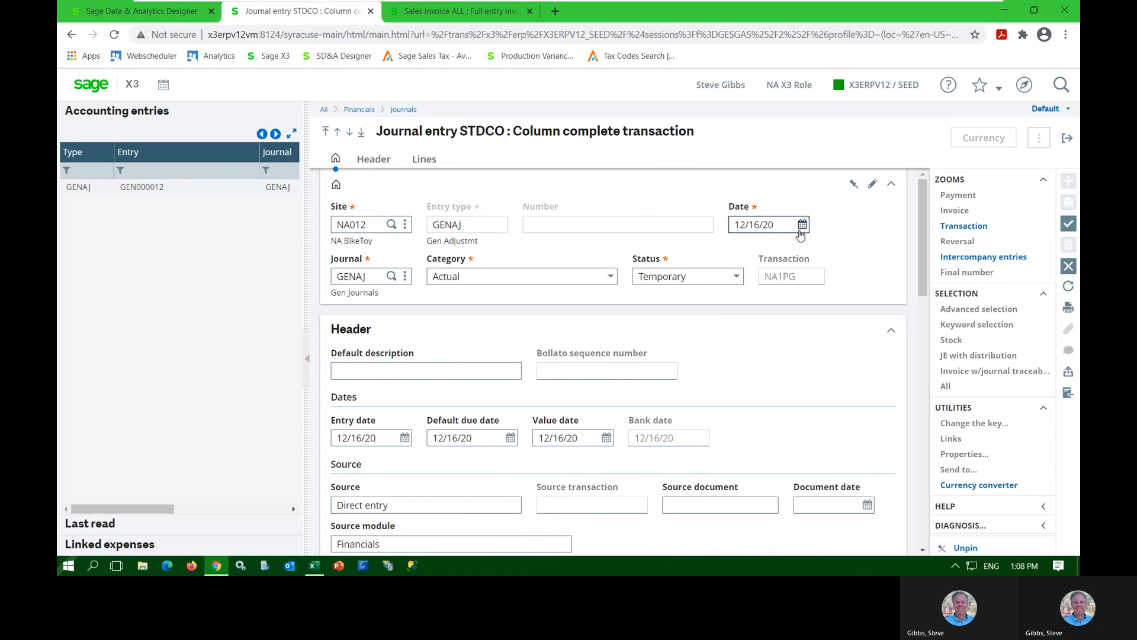
left_click(794, 243)
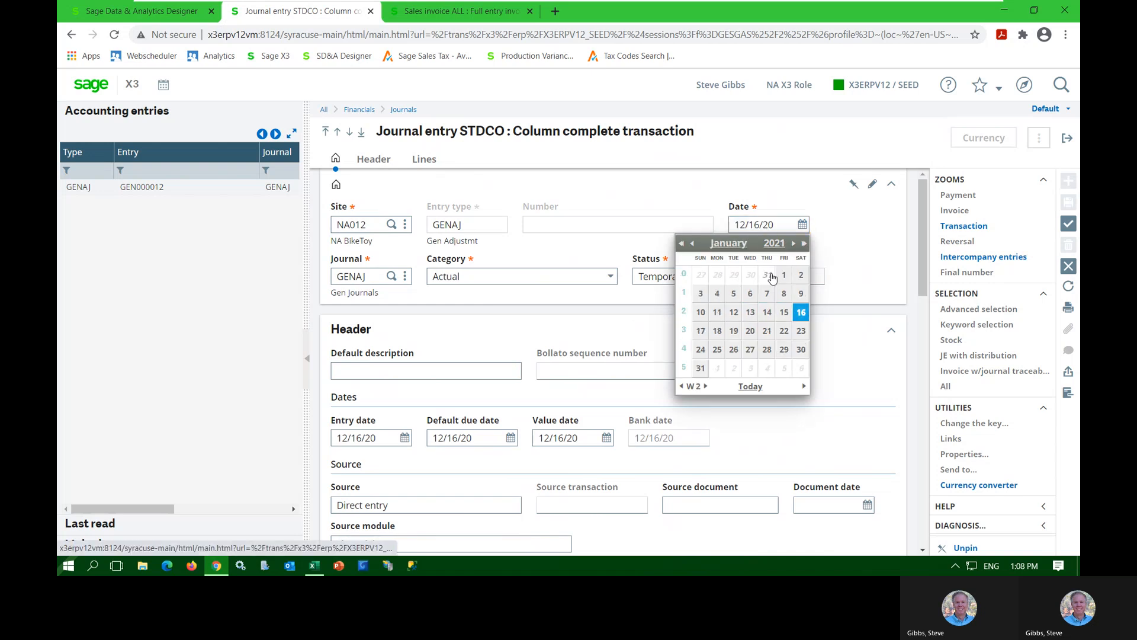
left_click(750, 386)
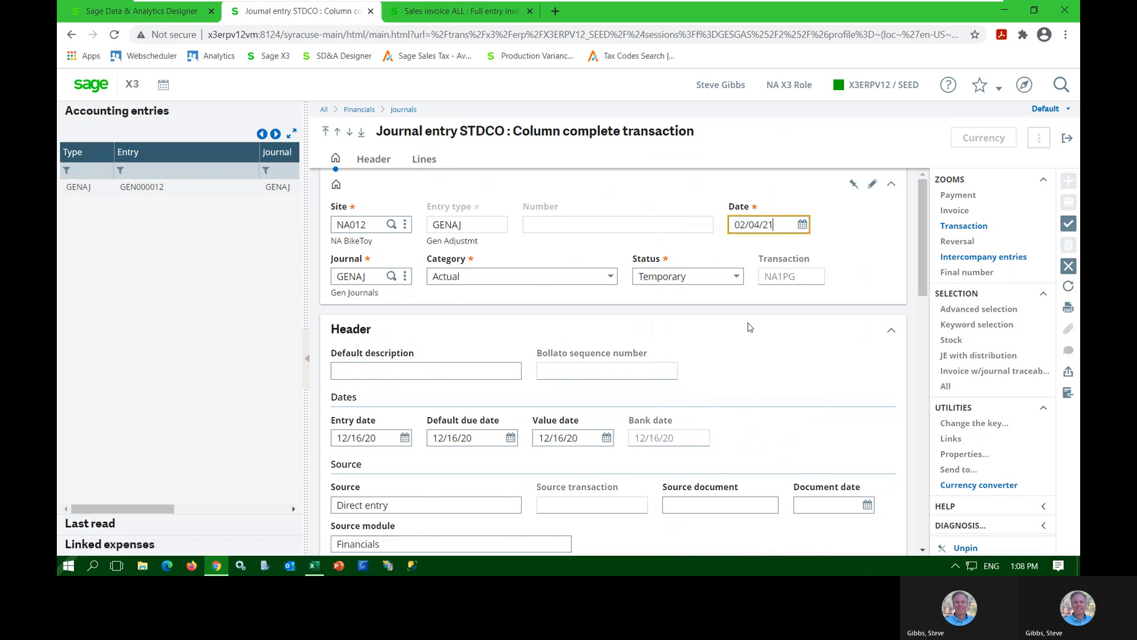
left_click(502, 365)
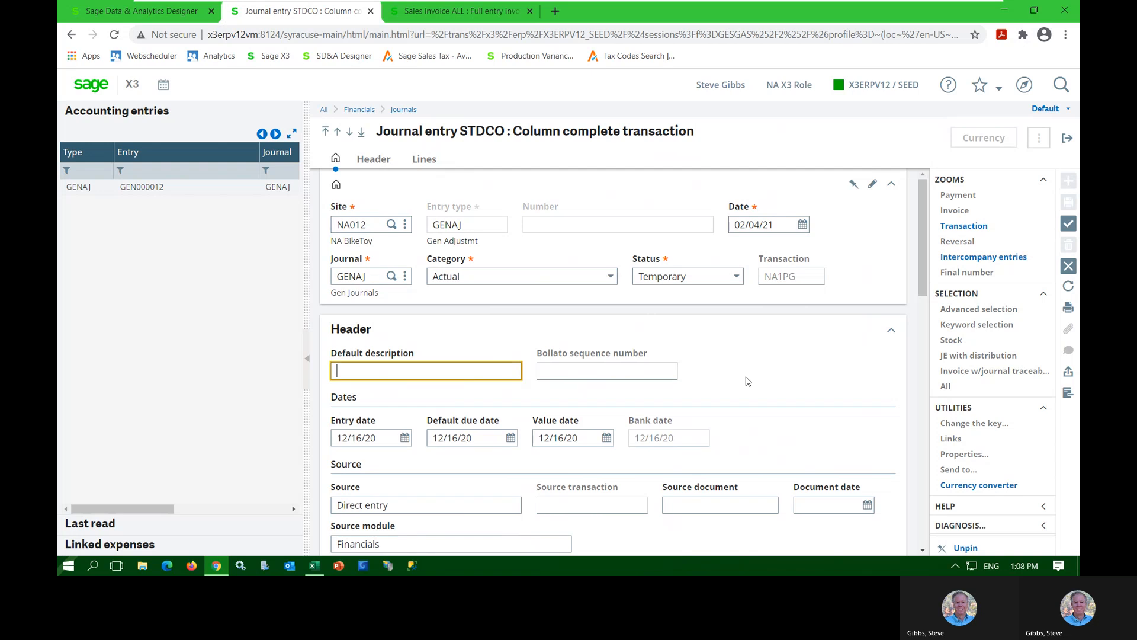
Step: Review the header fields of the copied journal entry and abandon the unsaved copy
scroll(738, 422, "down", 1)
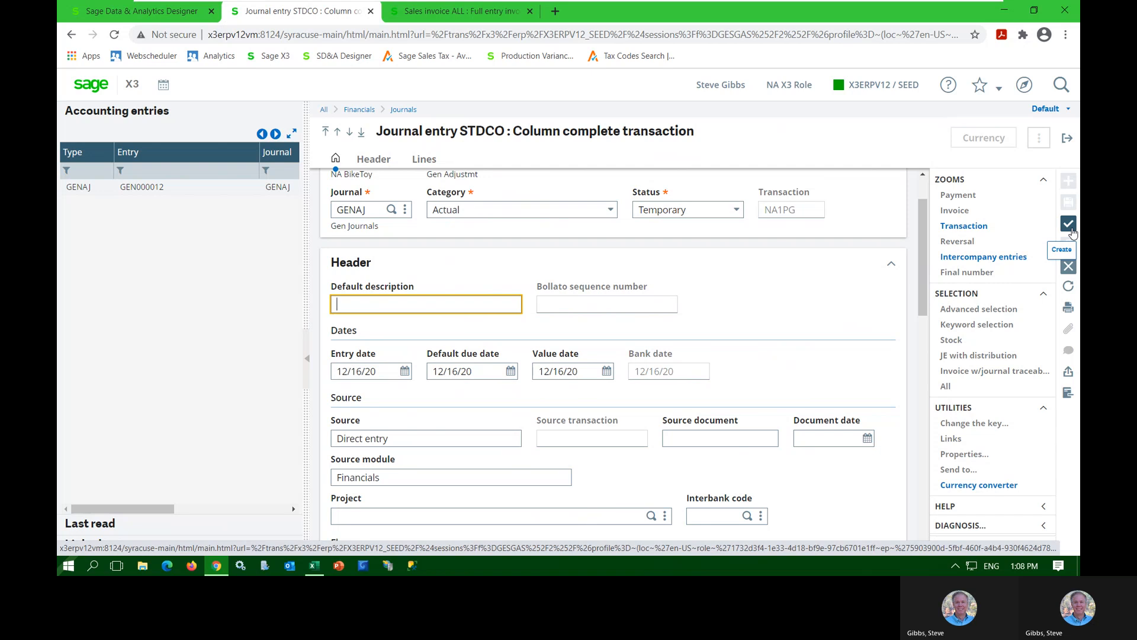
scroll(818, 292, "down", 2)
scroll(818, 292, "down", 2)
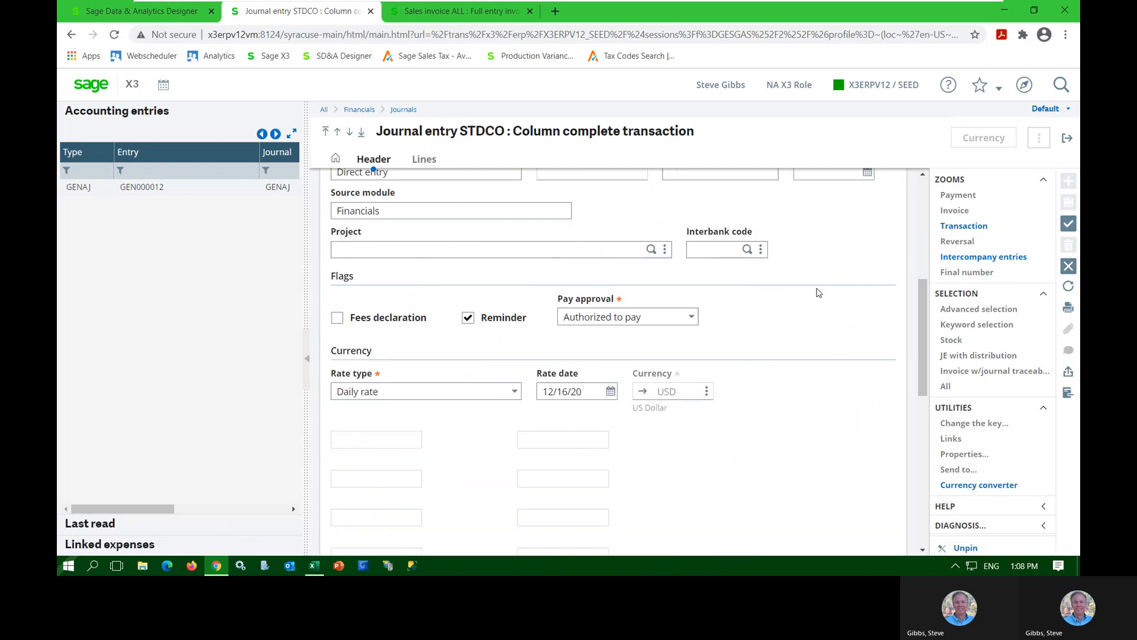
scroll(818, 292, "down", 2)
scroll(818, 293, "up", 3)
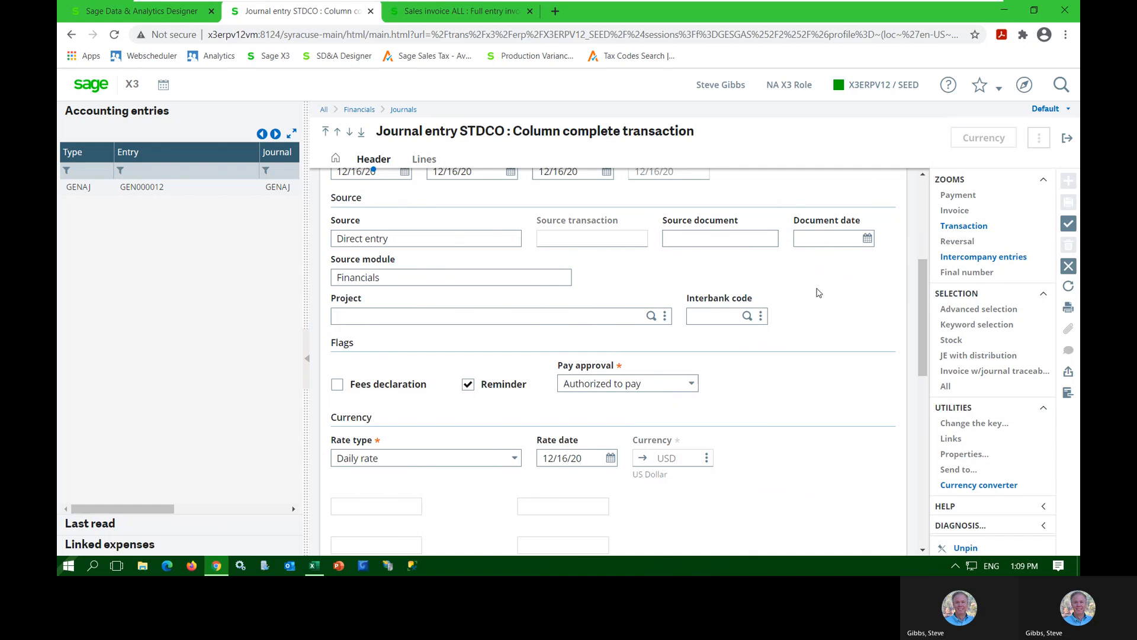
scroll(818, 292, "up", 3)
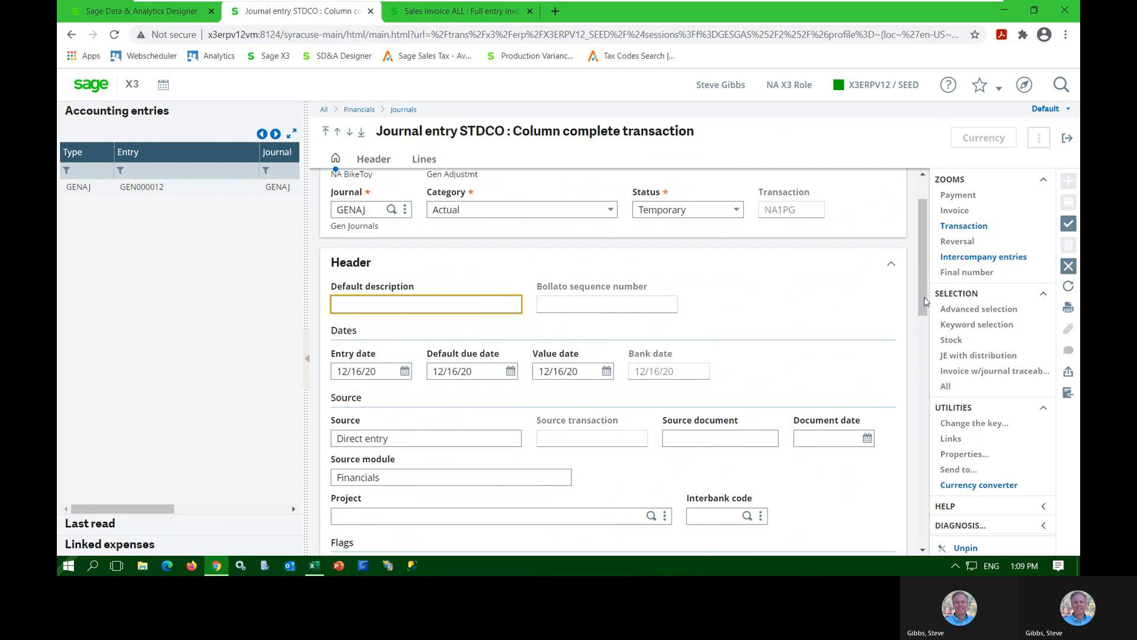
left_click(1069, 266)
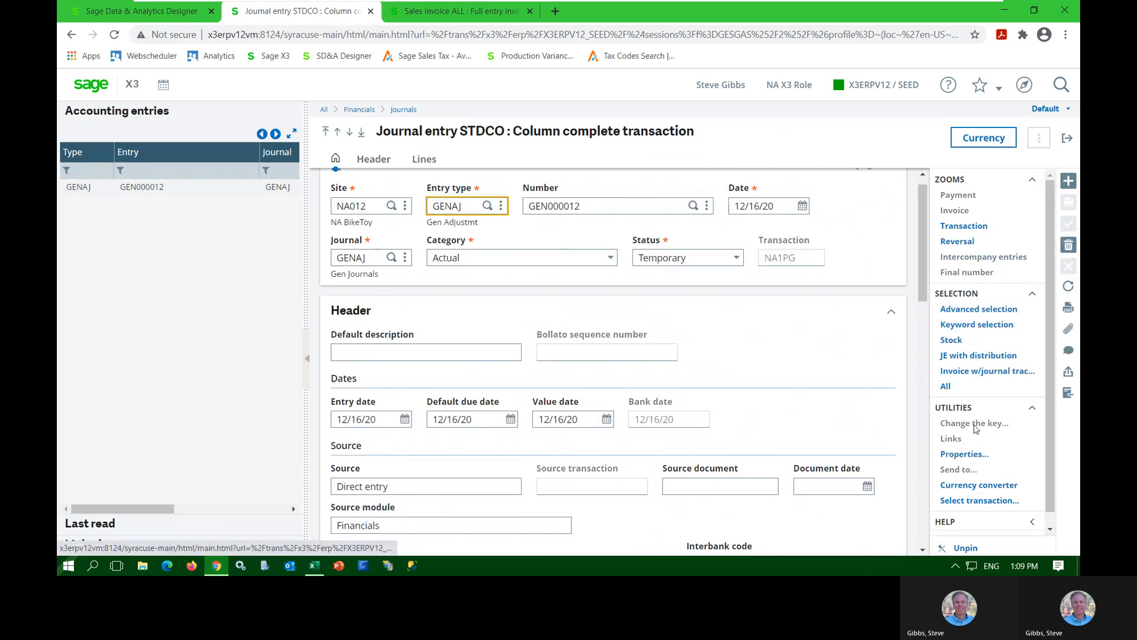
Step: Switch the journal entry screen to the 1PAGE 1 page column entry transaction and view its header and lines
scroll(963, 487, "down", 1)
left_click(969, 489)
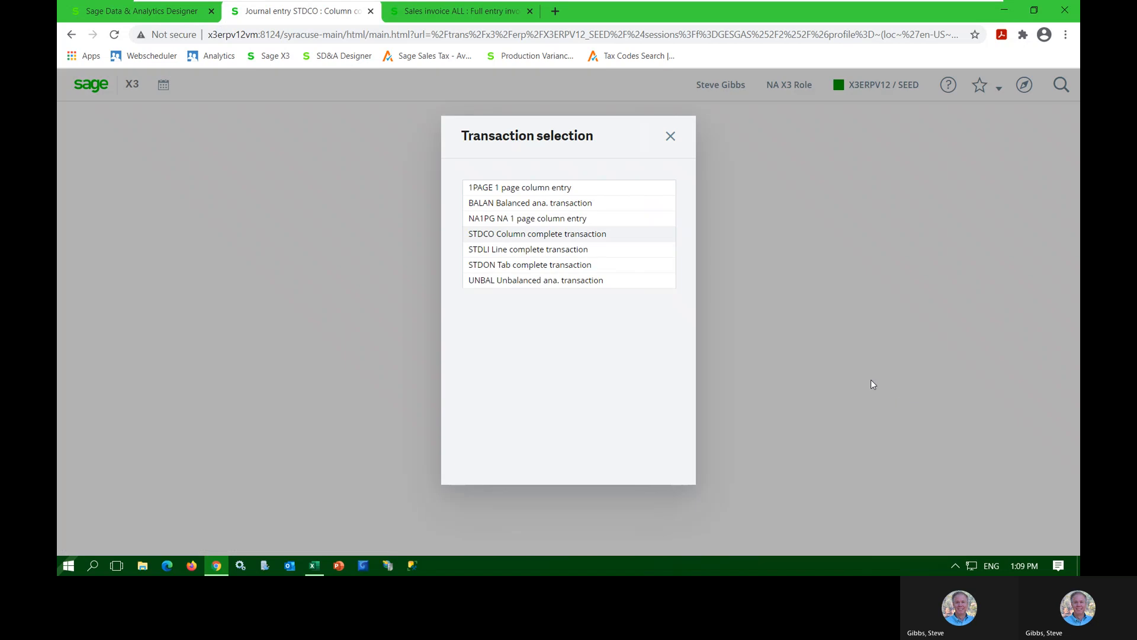
left_click(560, 201)
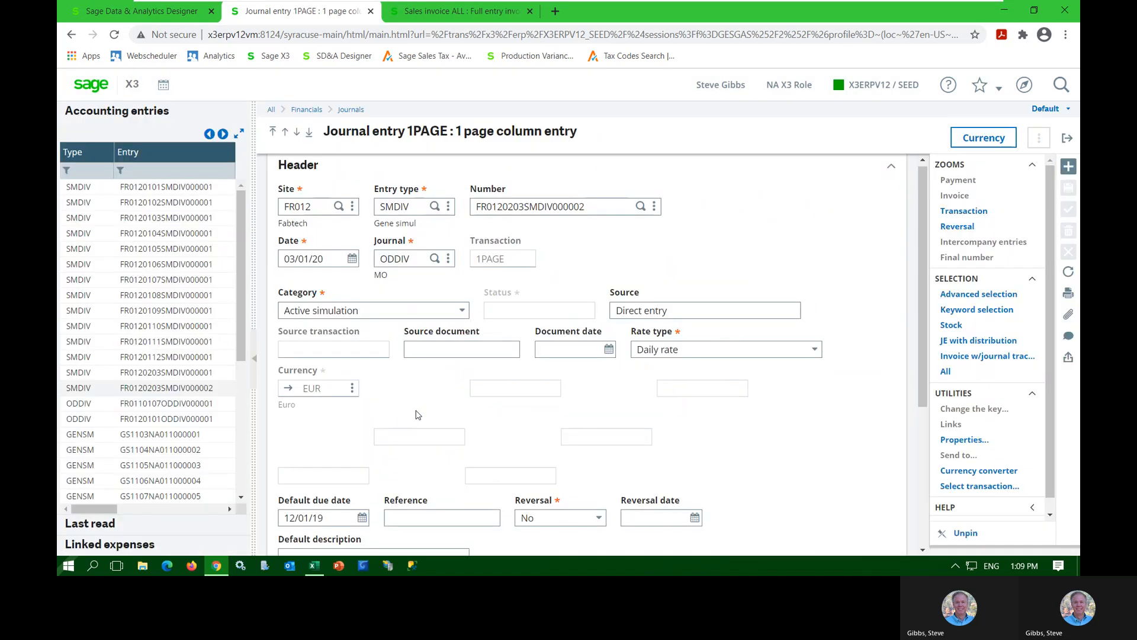
scroll(443, 406, "down", 2)
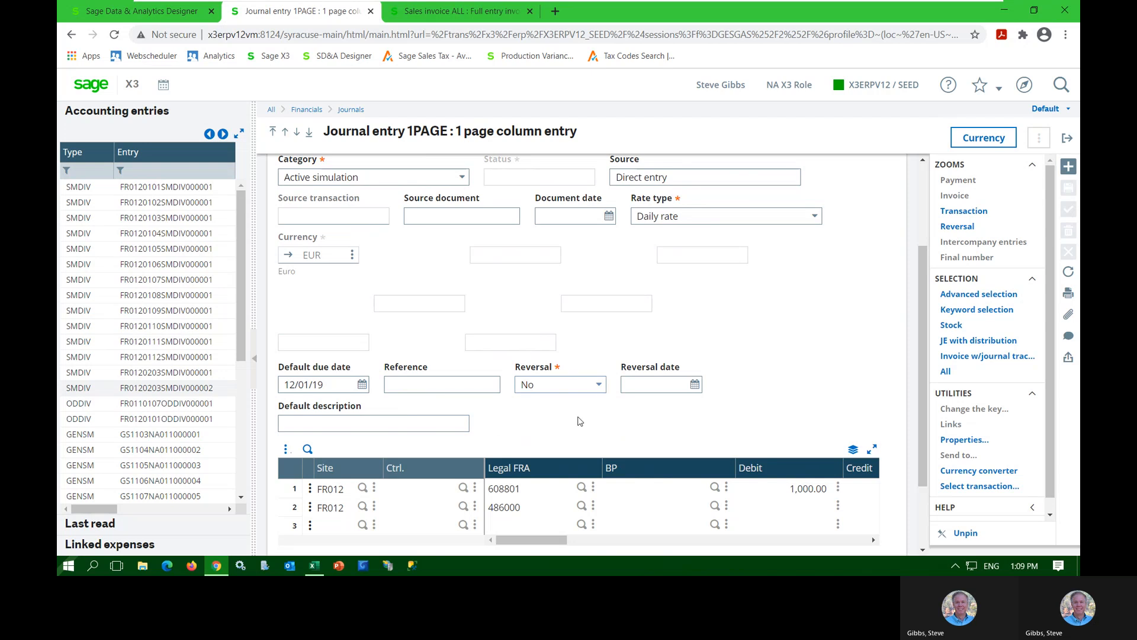
Step: Try setting the journal entry's Reversal to Yes with reversal date 03/01/21, and leave the entry without saving
left_click(599, 385)
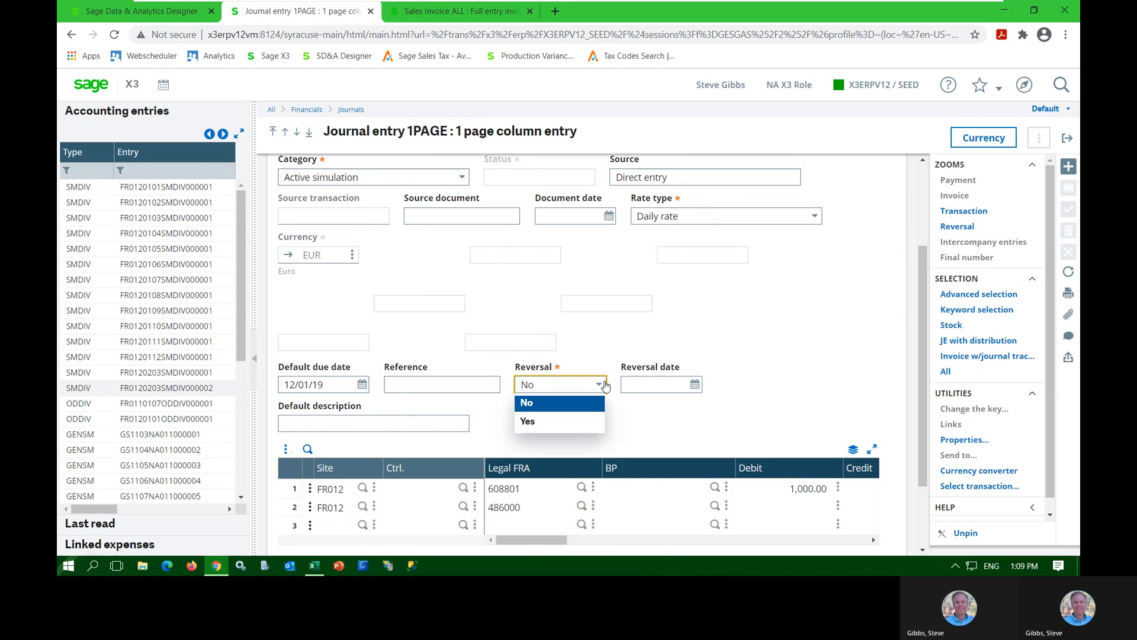
left_click(572, 420)
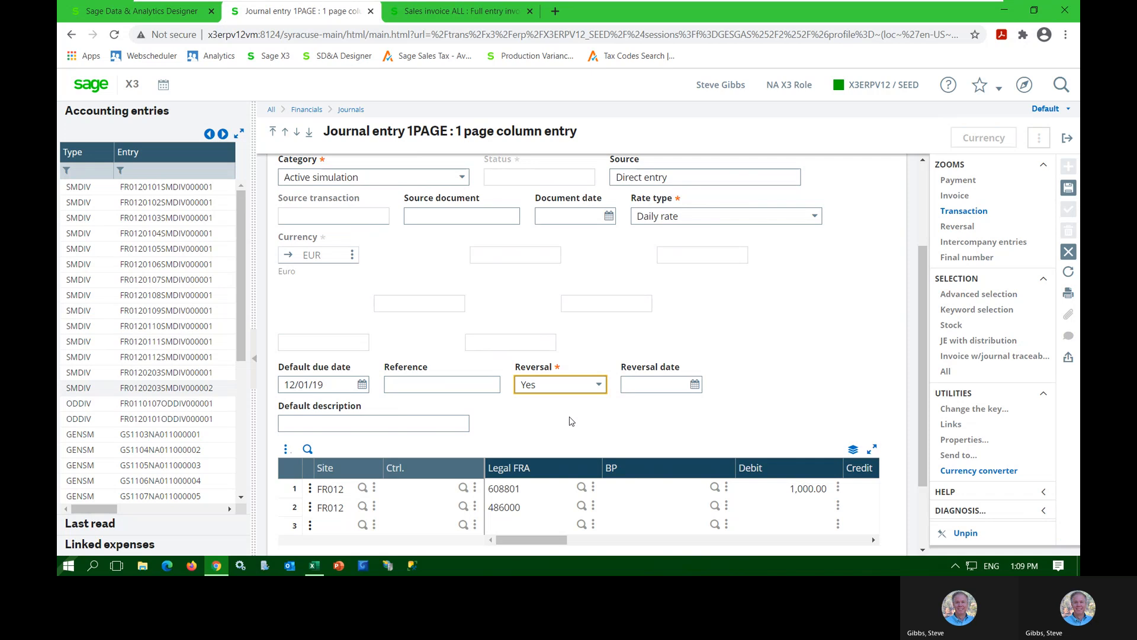
left_click(645, 388)
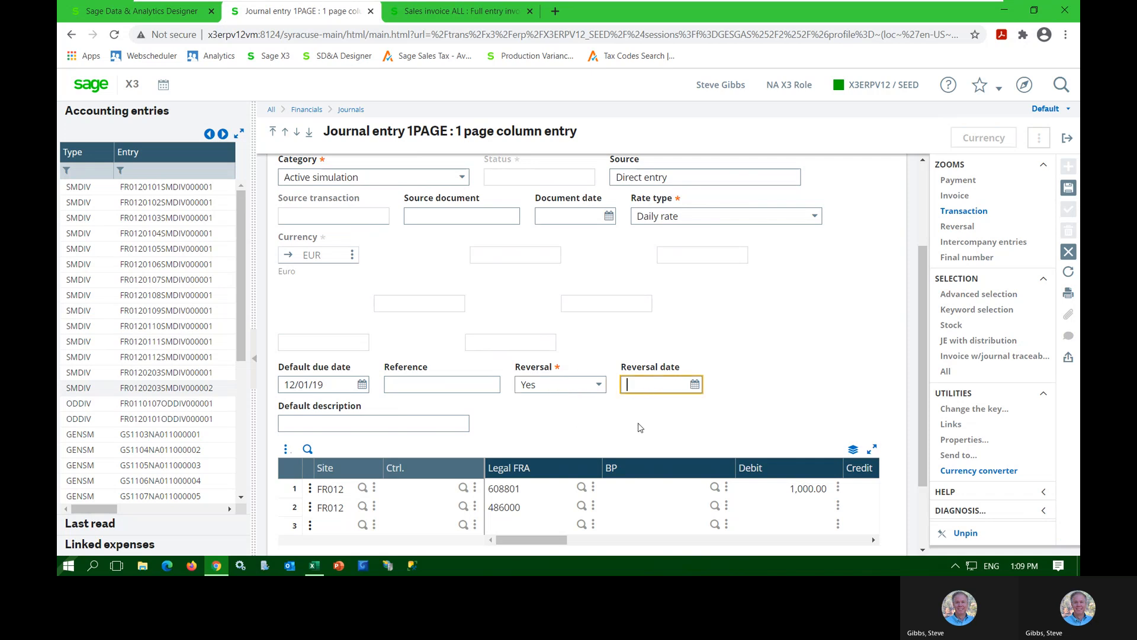
left_click(694, 385)
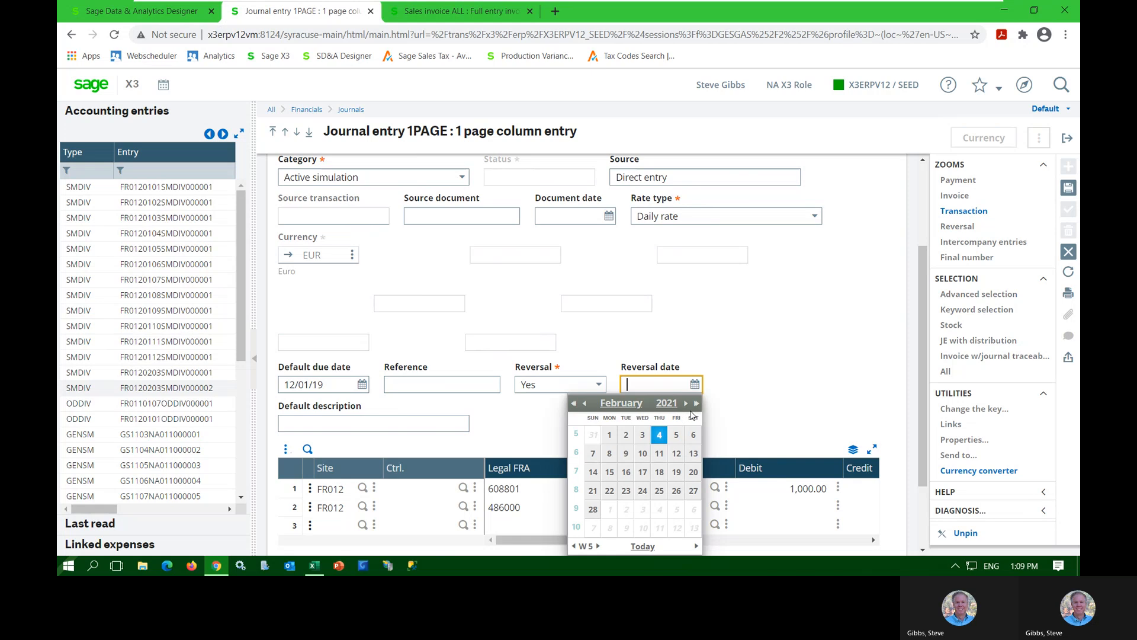
left_click(690, 408)
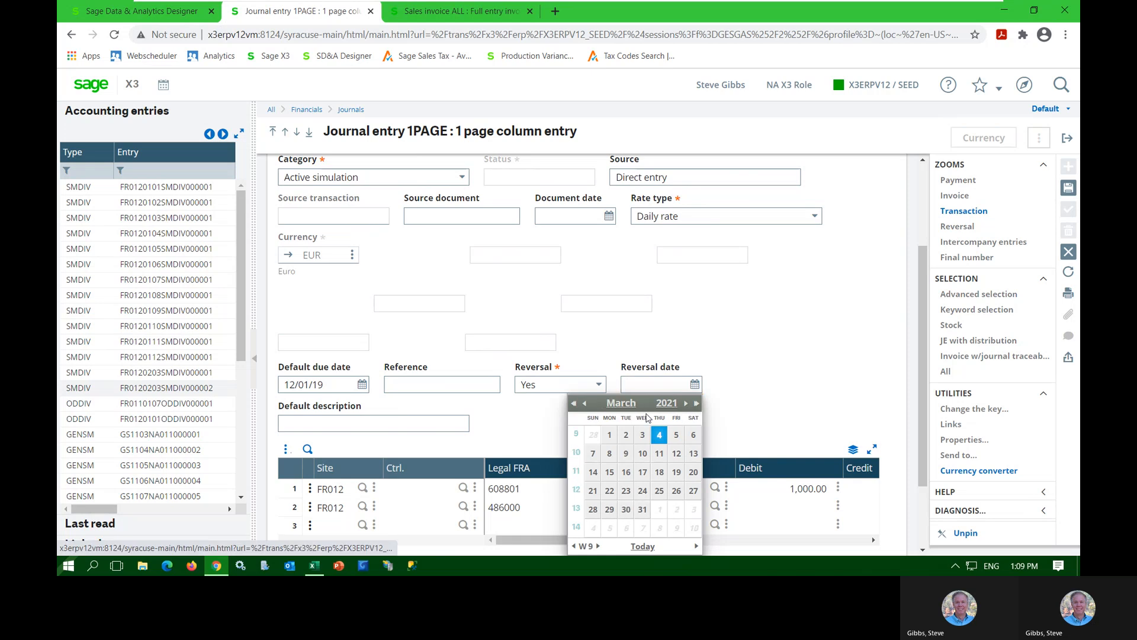
left_click(611, 436)
key("Tab")
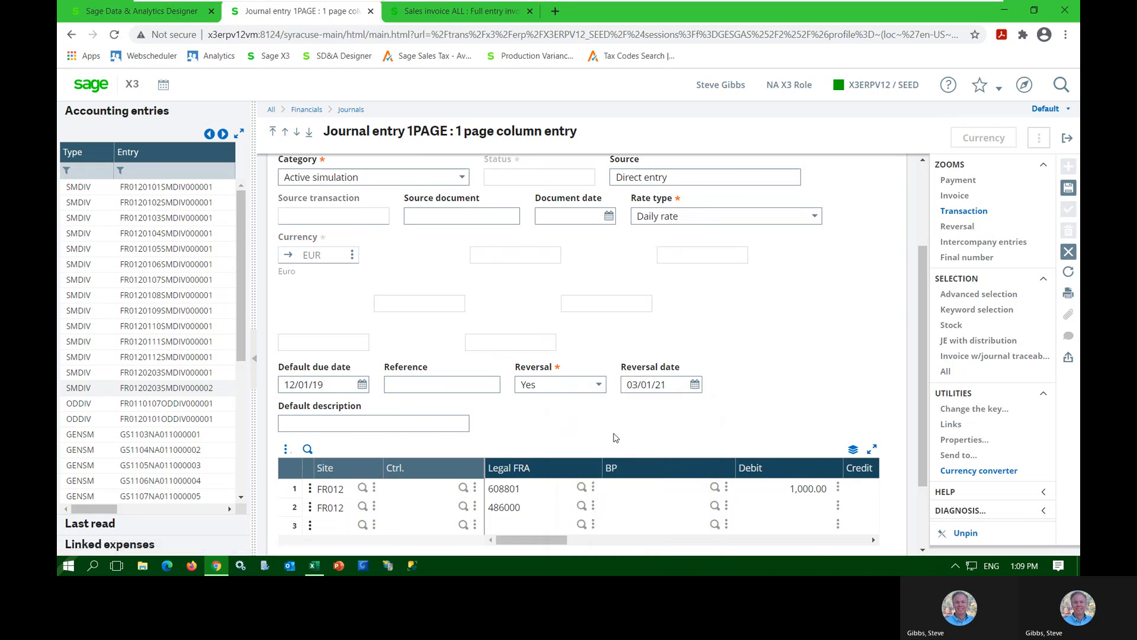
left_click(958, 227)
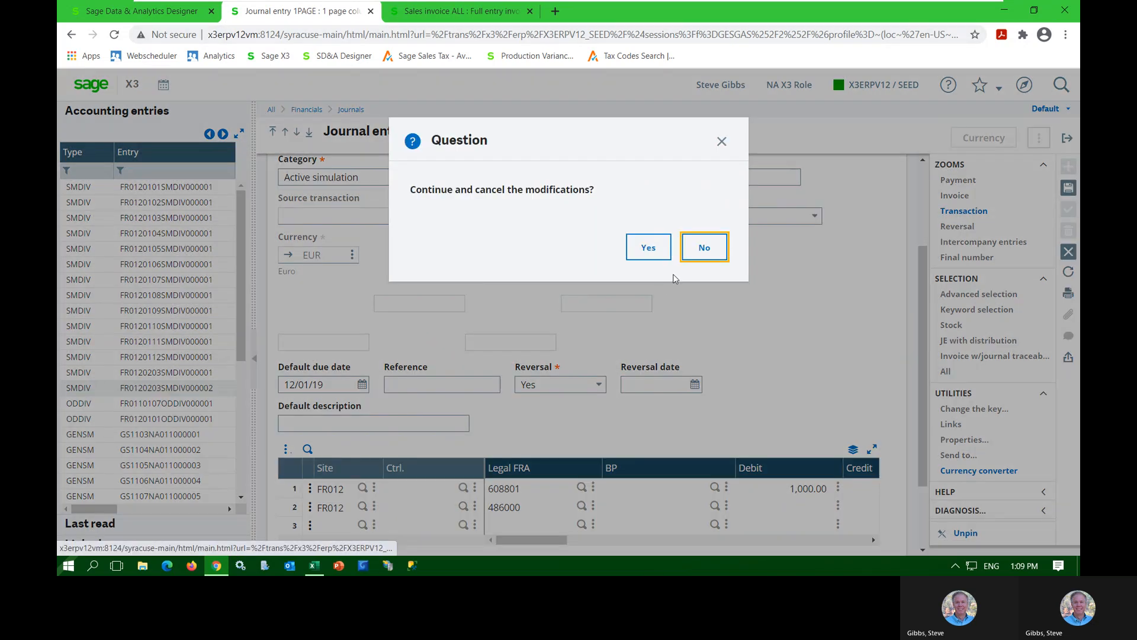
left_click(634, 251)
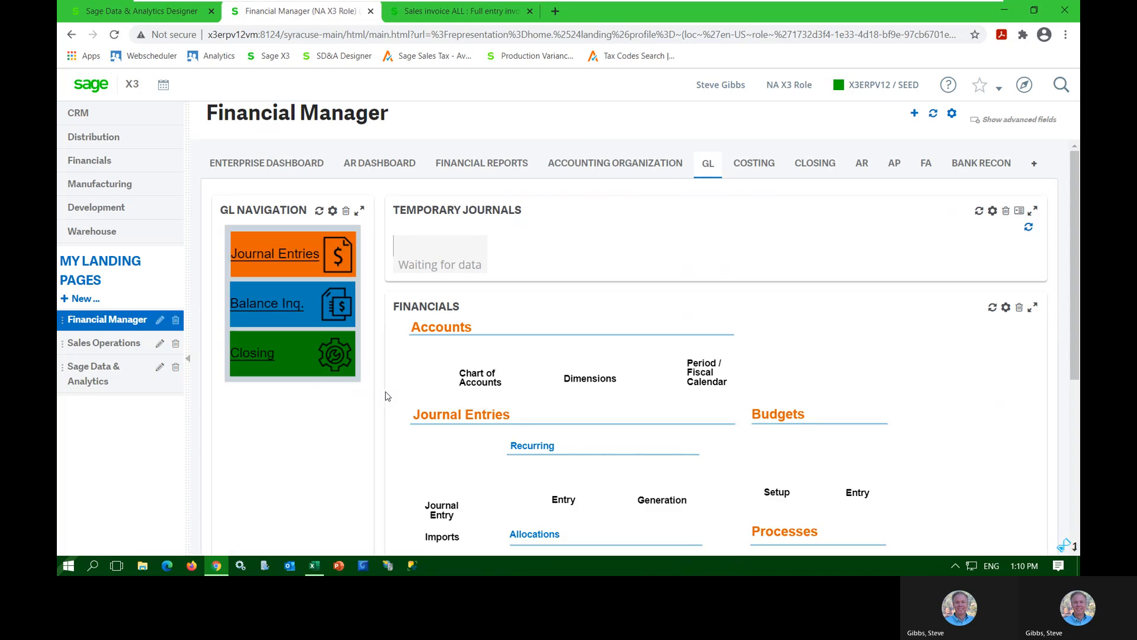
Step: Open the journal entry Imports function from the Financials process map and view the available import/export templates
scroll(457, 409, "down", 1)
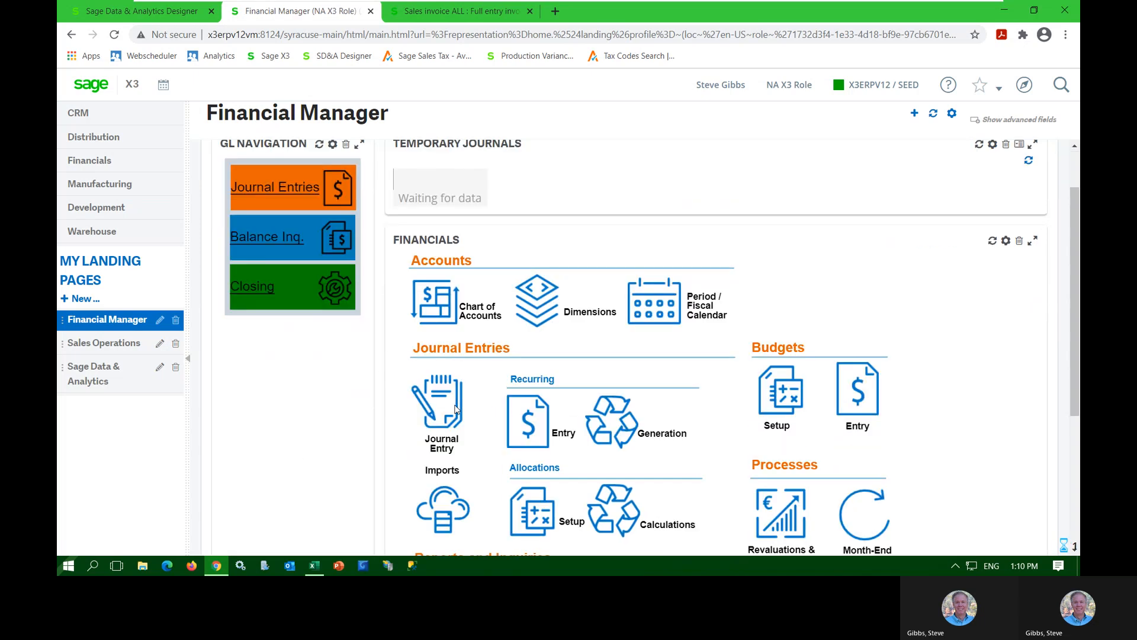
scroll(456, 408, "down", 2)
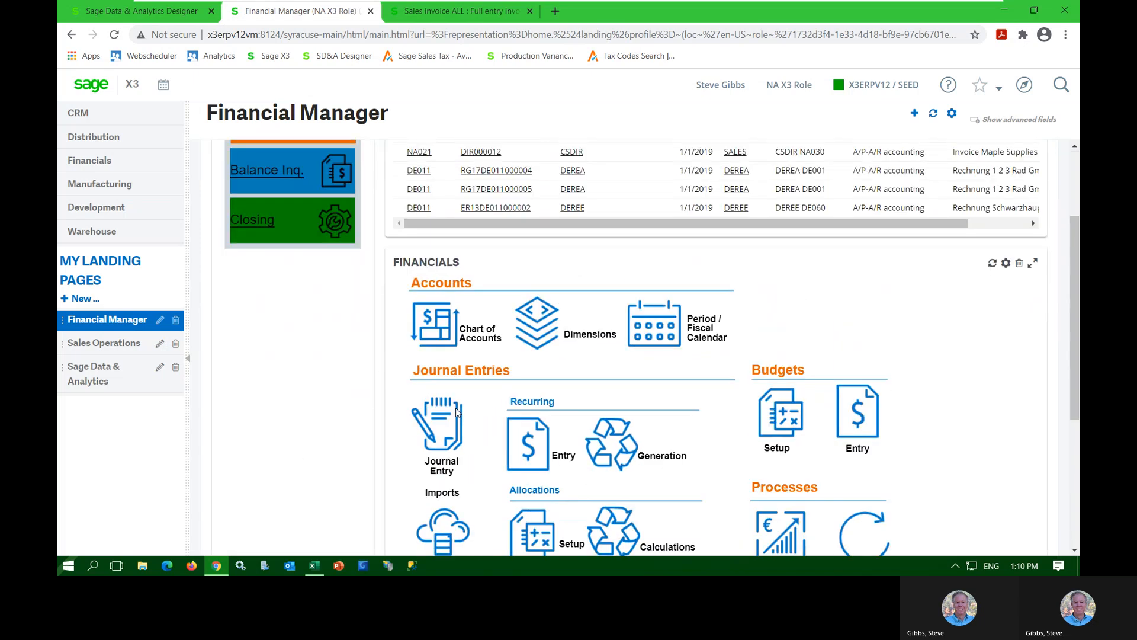
scroll(451, 445, "down", 2)
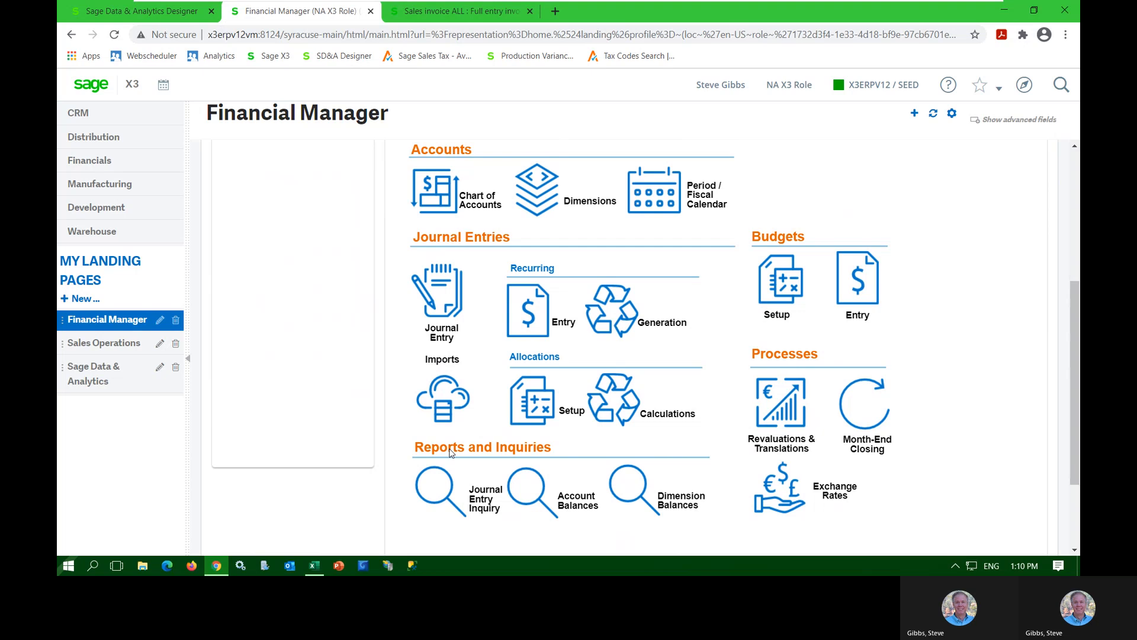
left_click(453, 403)
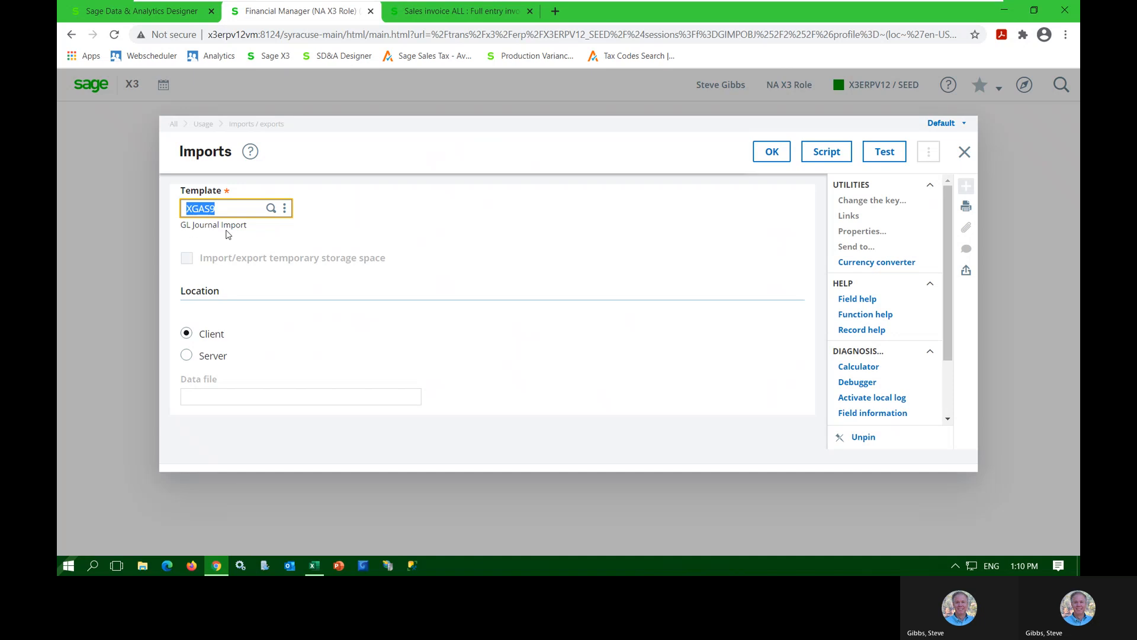
left_click(271, 210)
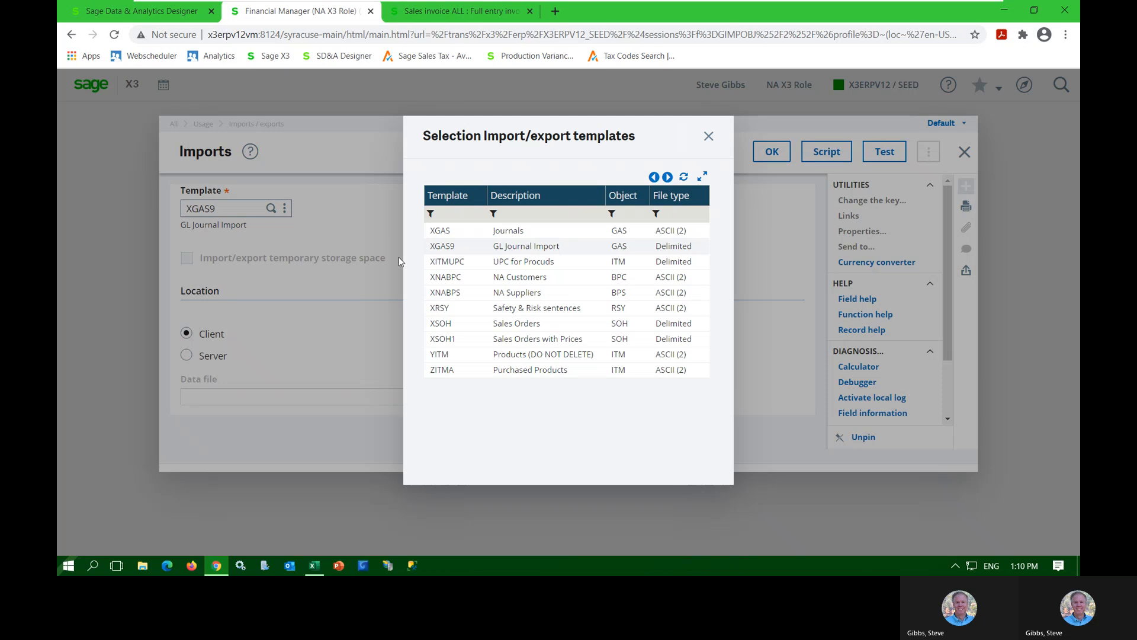
left_click(709, 137)
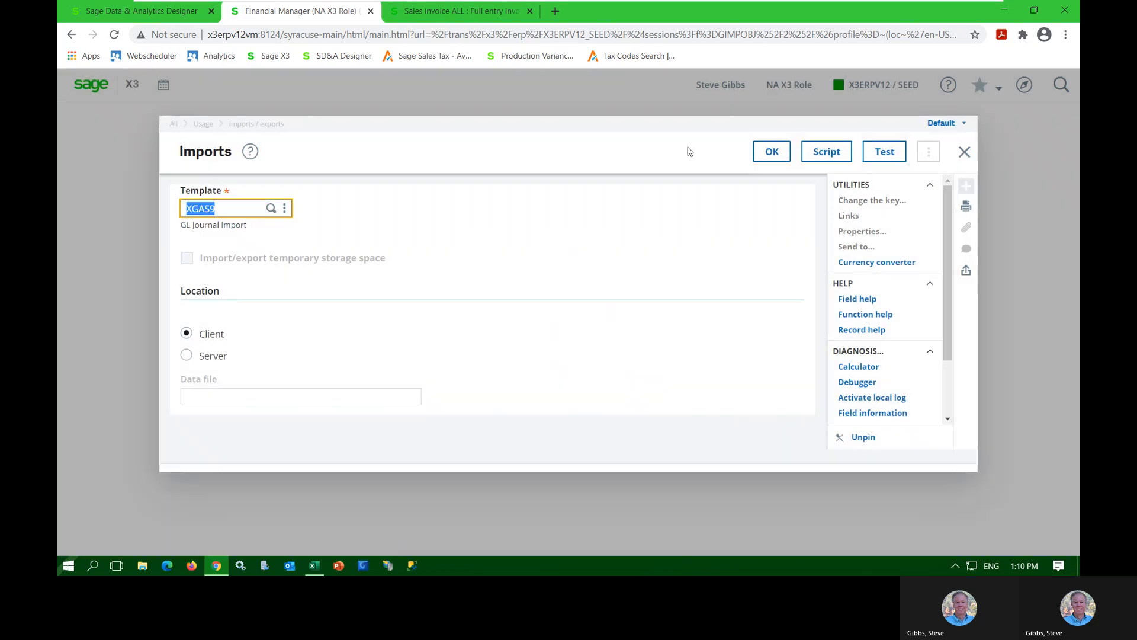
Step: Clear the template, browse the full list, filter it by xg, and select XGAS9 GL Journal Import
key("BackSpace")
left_click(270, 209)
scroll(517, 302, "down", 5)
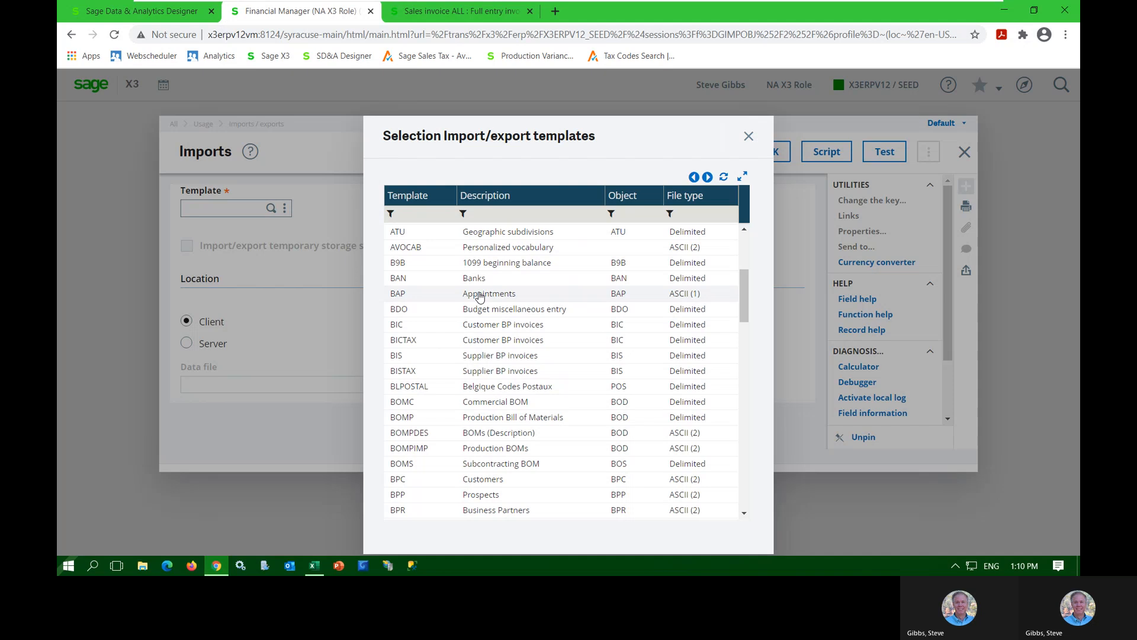
scroll(480, 297, "down", 5)
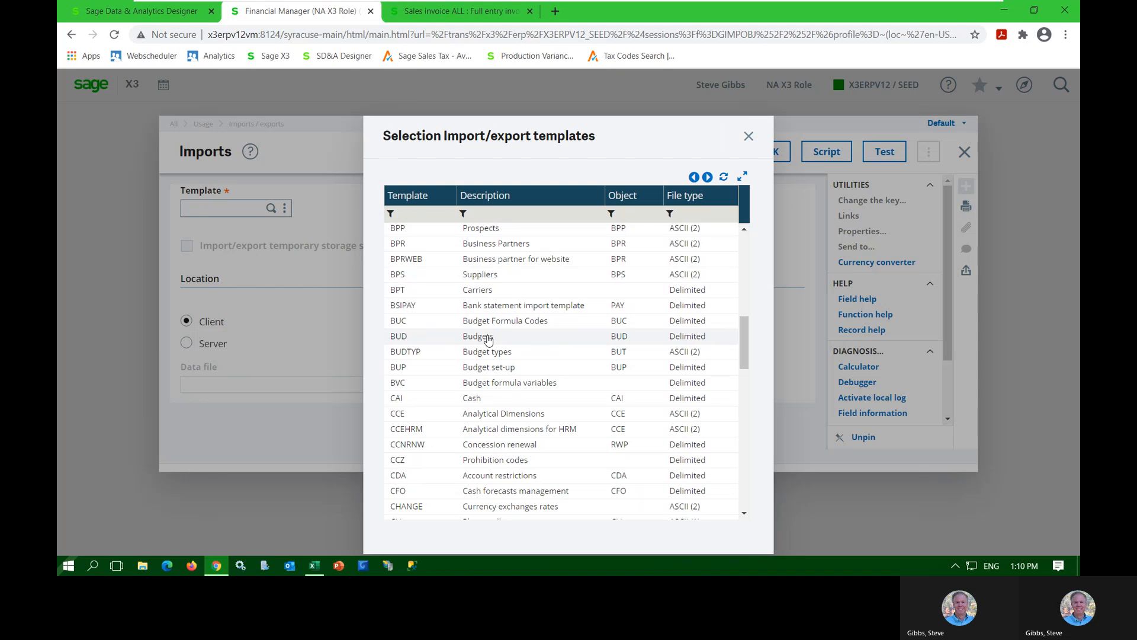
left_click(436, 216)
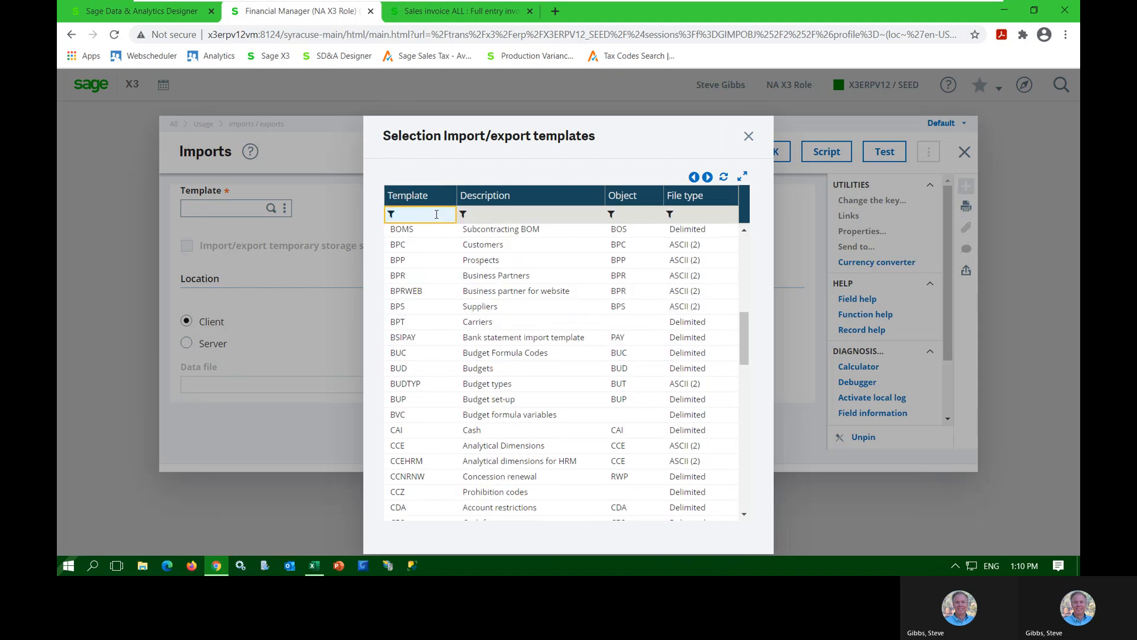
type("xg")
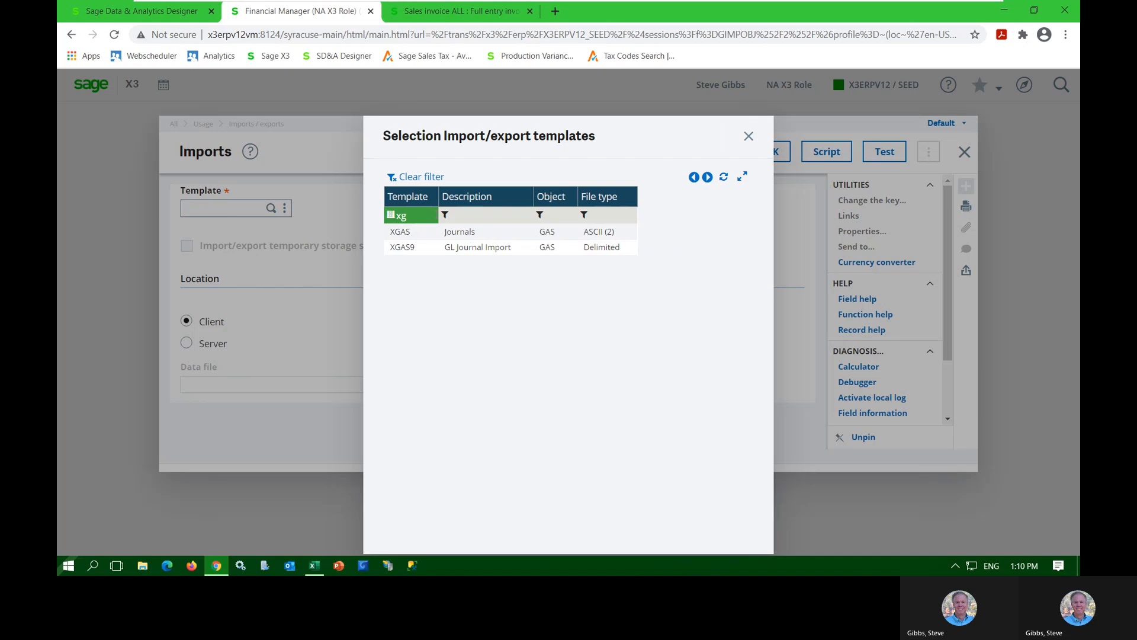
left_click(435, 247)
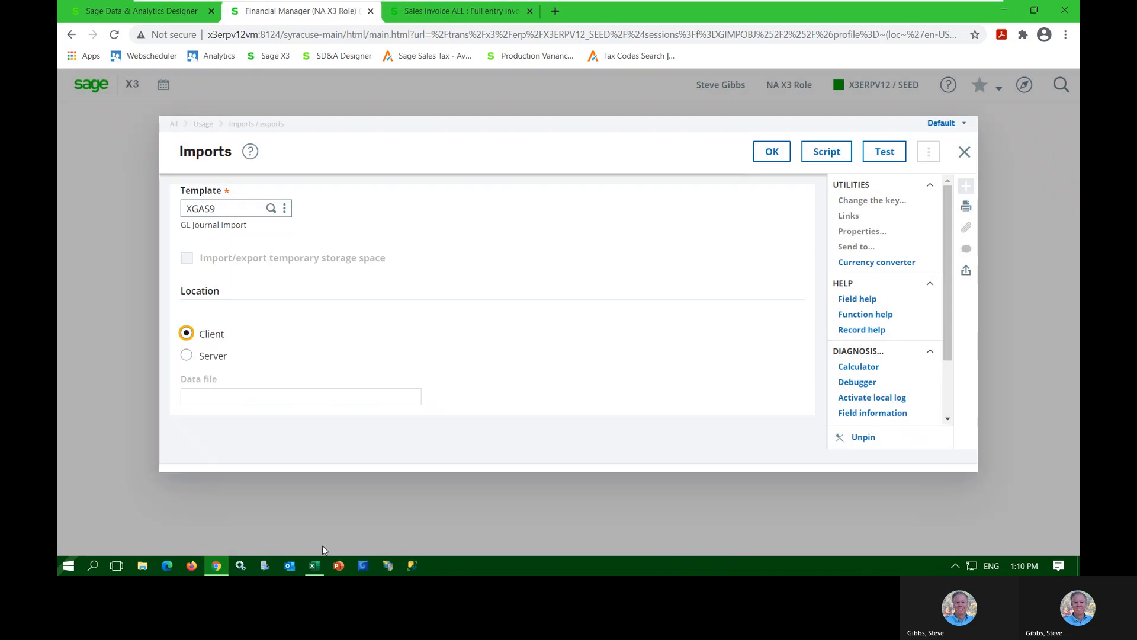
Step: Switch to Excel and review the header and detail rows in GL Journal Import.csv
key("alt+Tab")
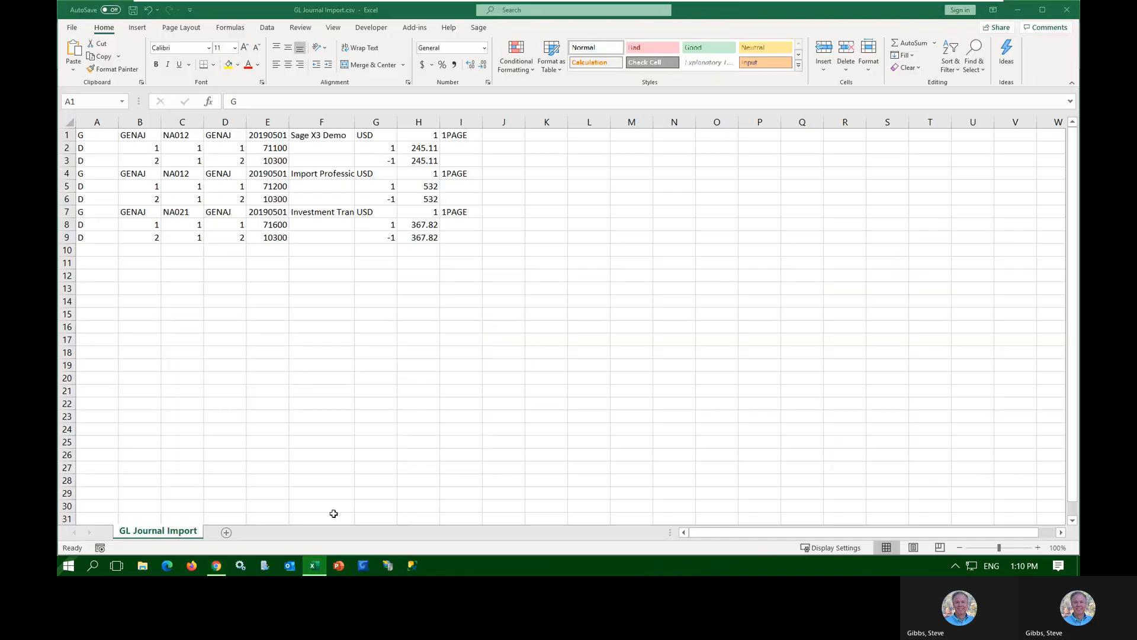
left_click_drag(296, 366, 299, 378)
left_click(201, 148)
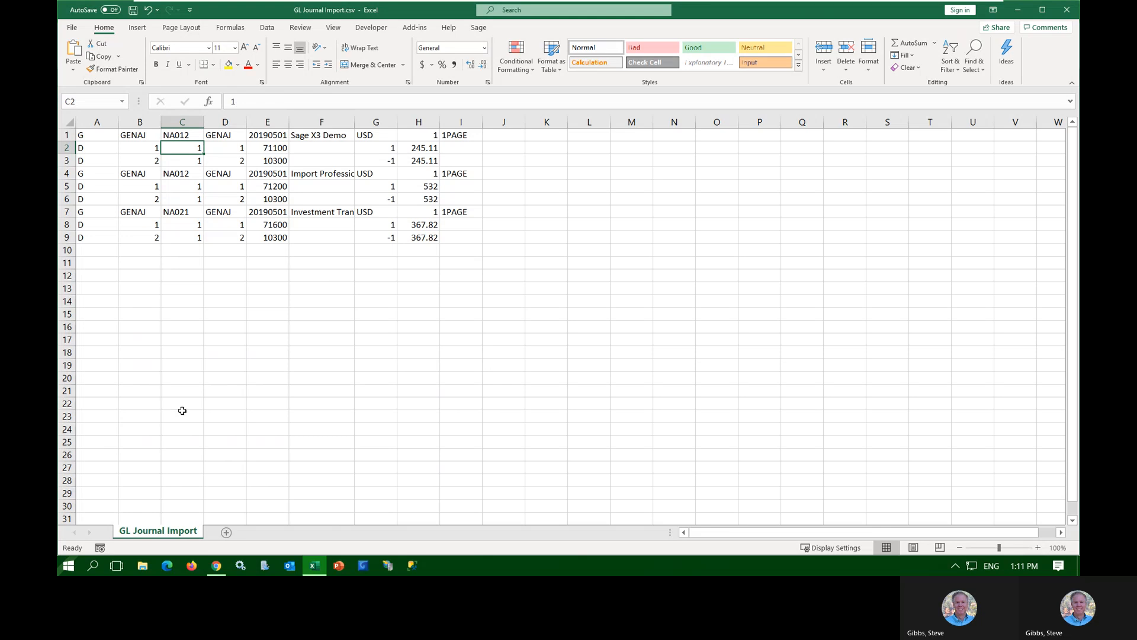
left_click(343, 261)
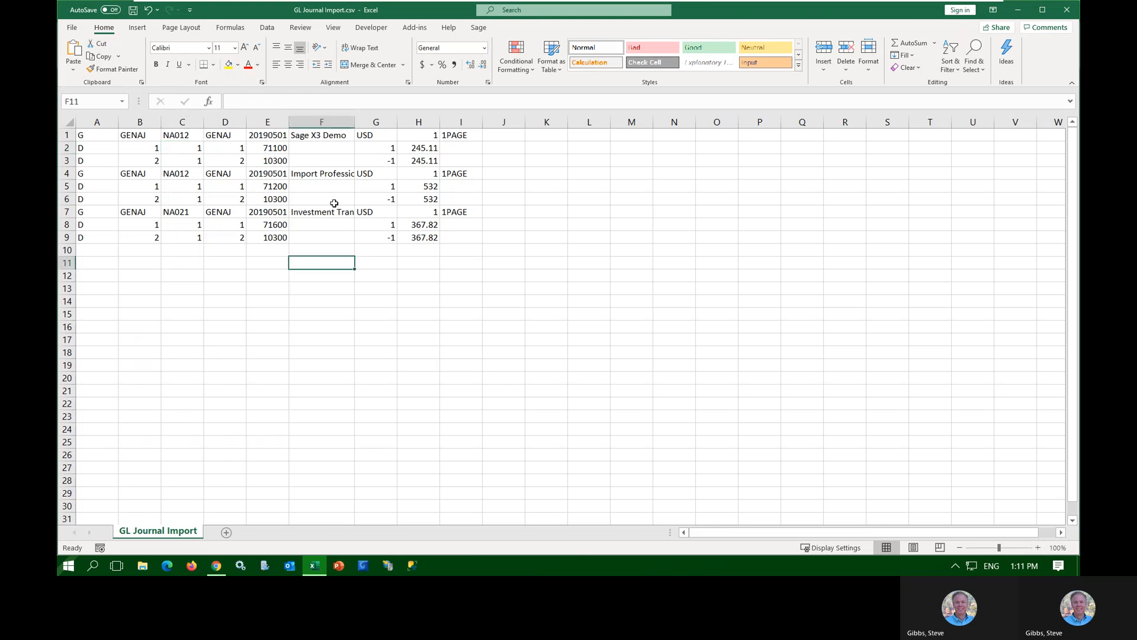
Step: Change the first journal's description in cell F1 to Sage X3 Enablement Demo
left_click(318, 137)
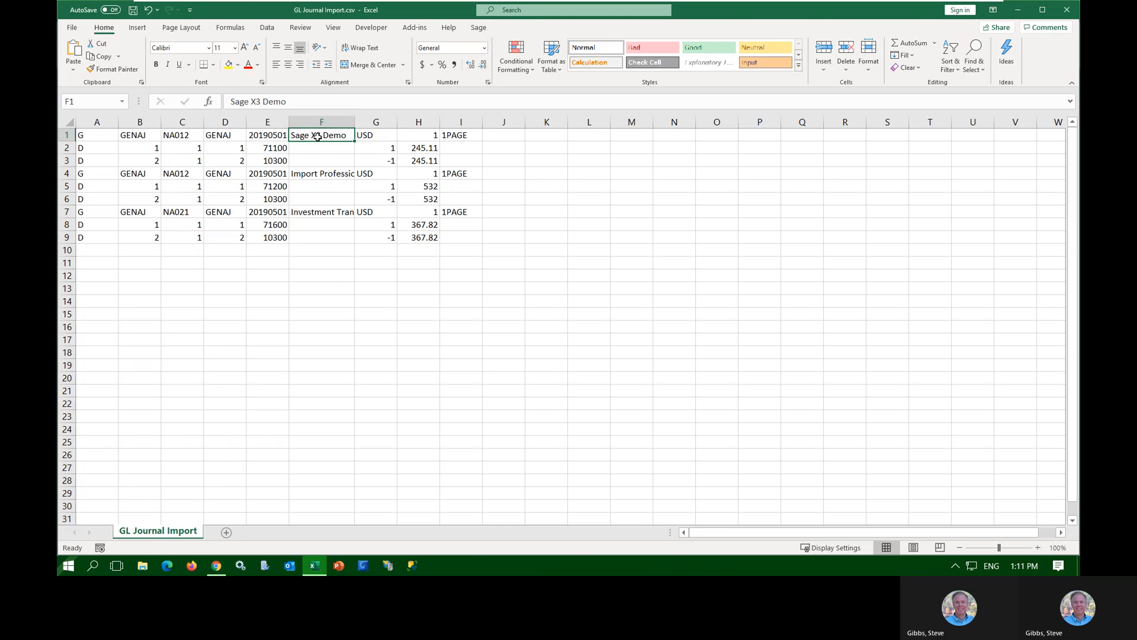
key("F2")
key("BackSpace")
key("BackSpace")
key("BackSpace")
key("BackSpace")
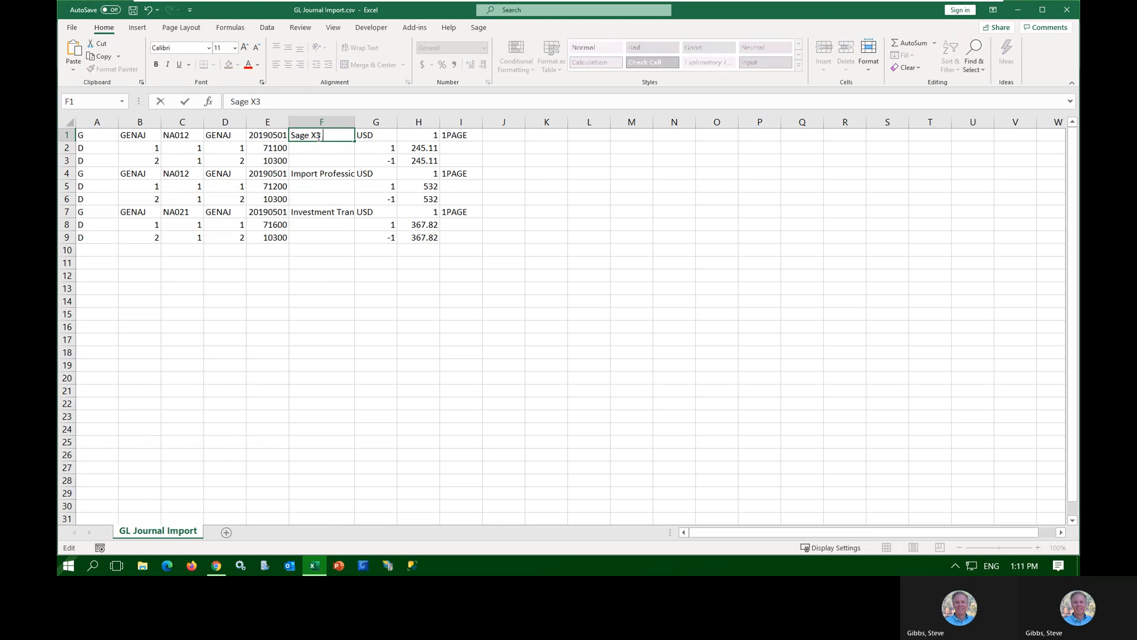
type("Enablement Demo")
key("Return")
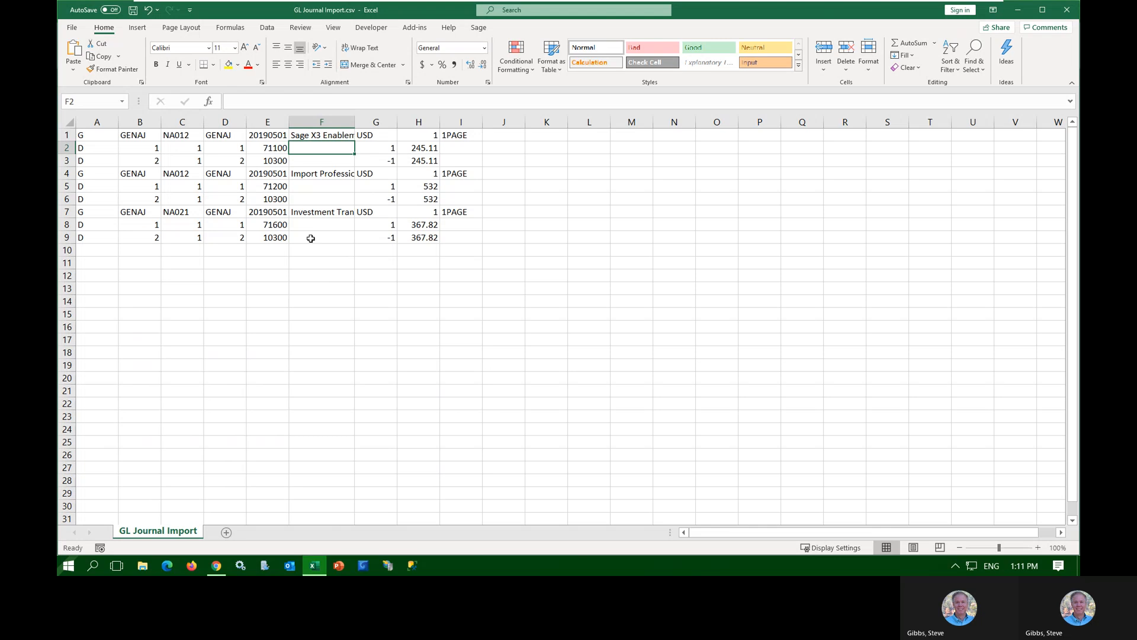
Step: Save GL Journal Import.csv and close Excel to return to the Imports form
left_click(133, 10)
left_click(220, 209)
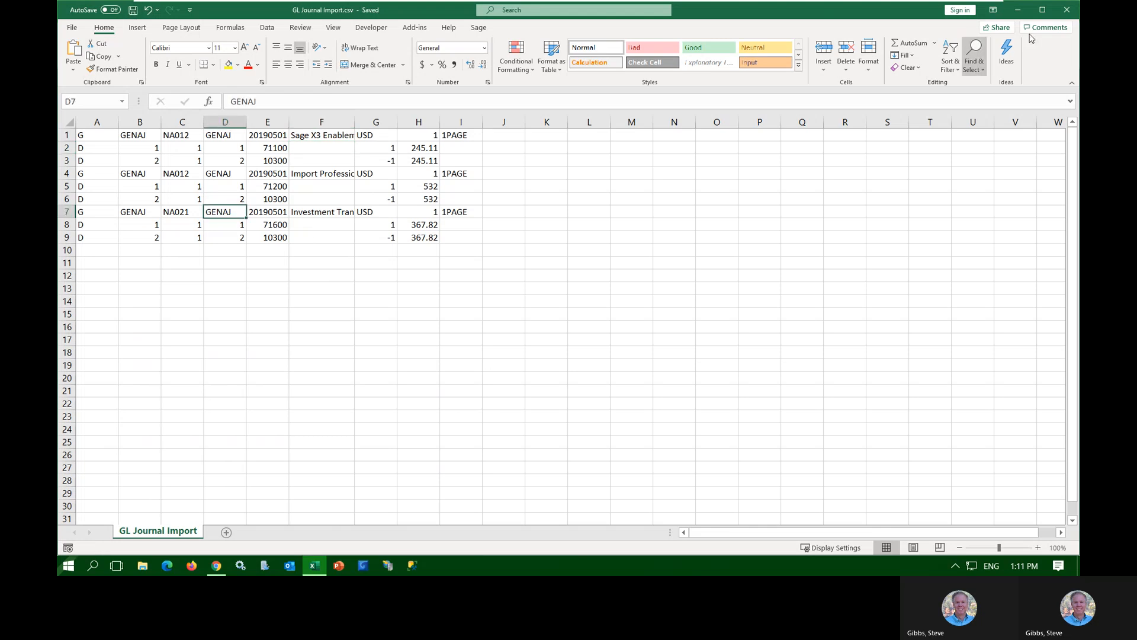
left_click(1068, 9)
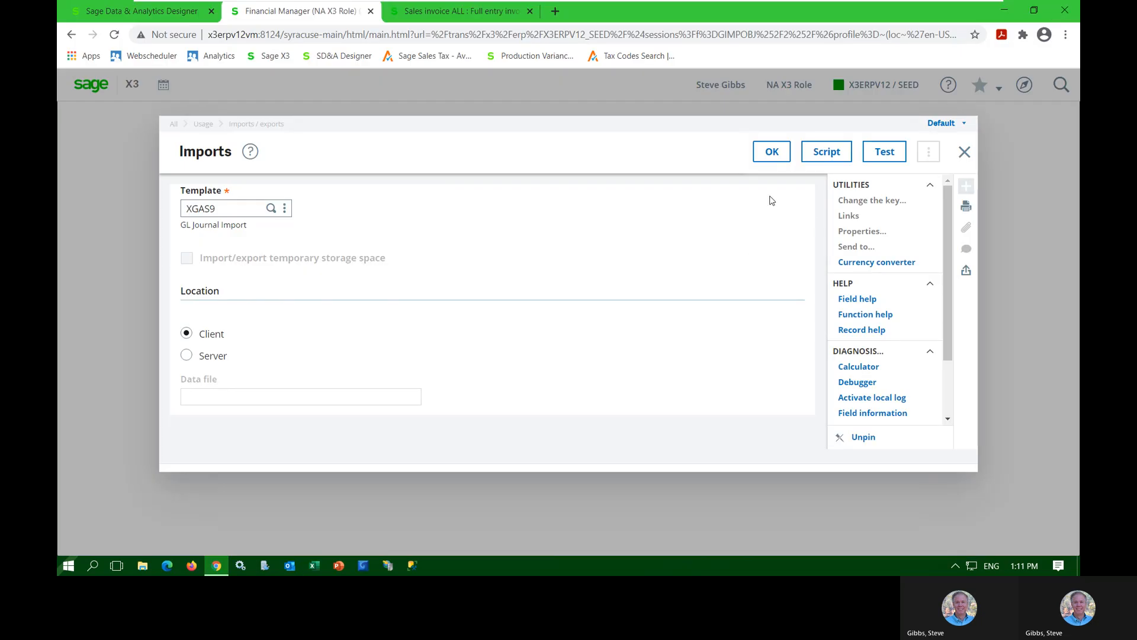
Step: Run the XGAS9 import from the client, uploading GL Journal Import.csv from the Sales Demos folder
left_click(765, 165)
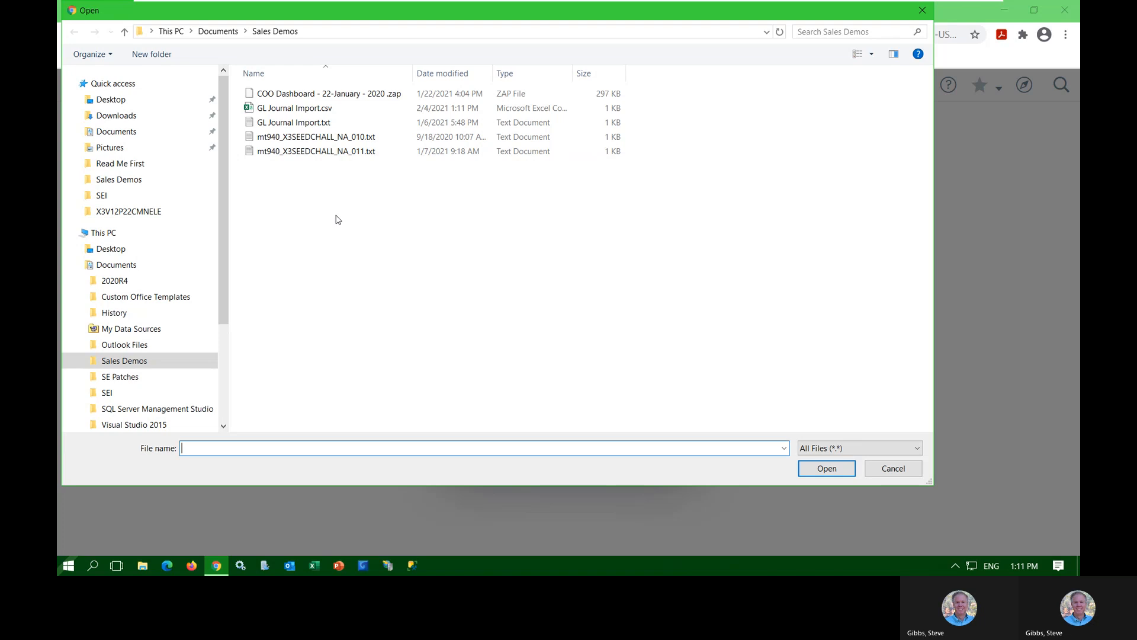
double_click(281, 113)
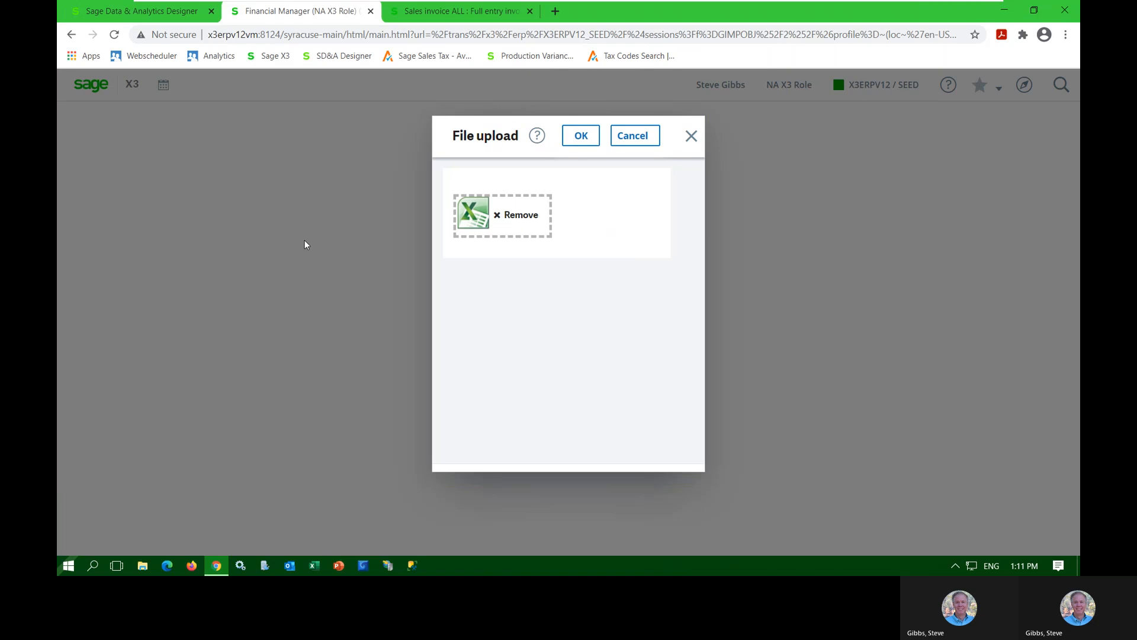
left_click(581, 138)
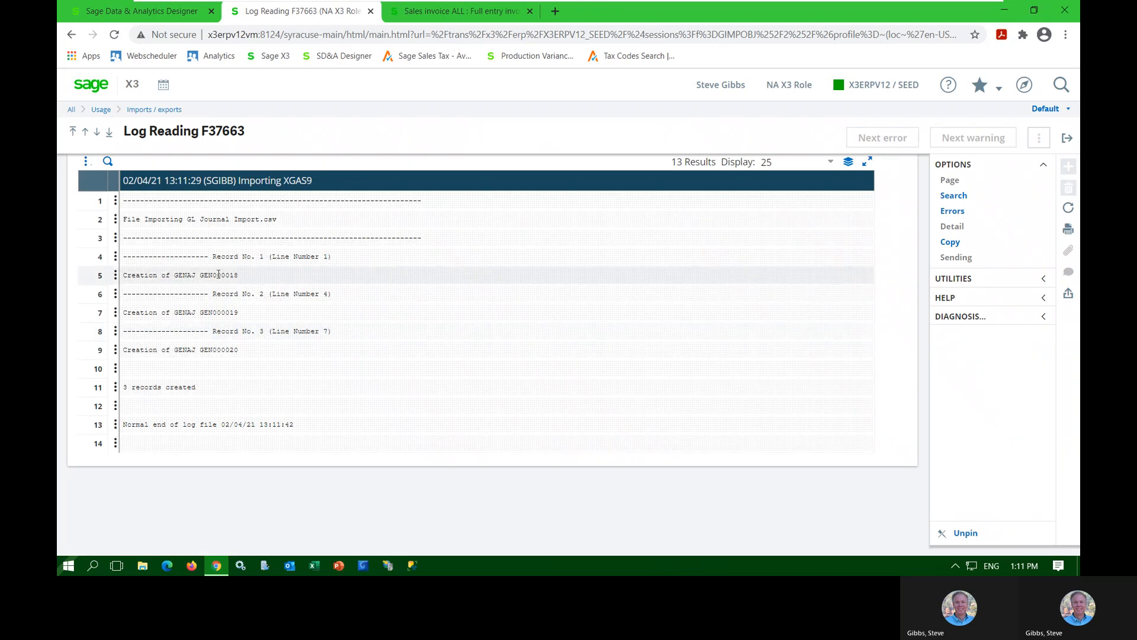
Step: Copy the entry number of the first created GENAJ journal from the import log
double_click(220, 275)
right_click(222, 278)
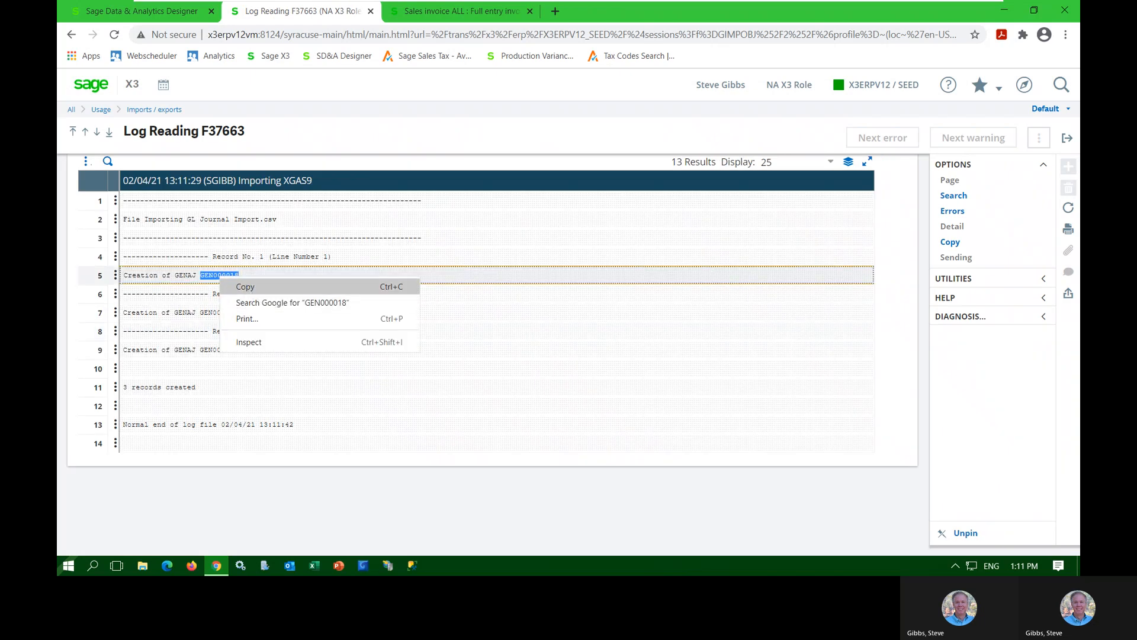
left_click(248, 286)
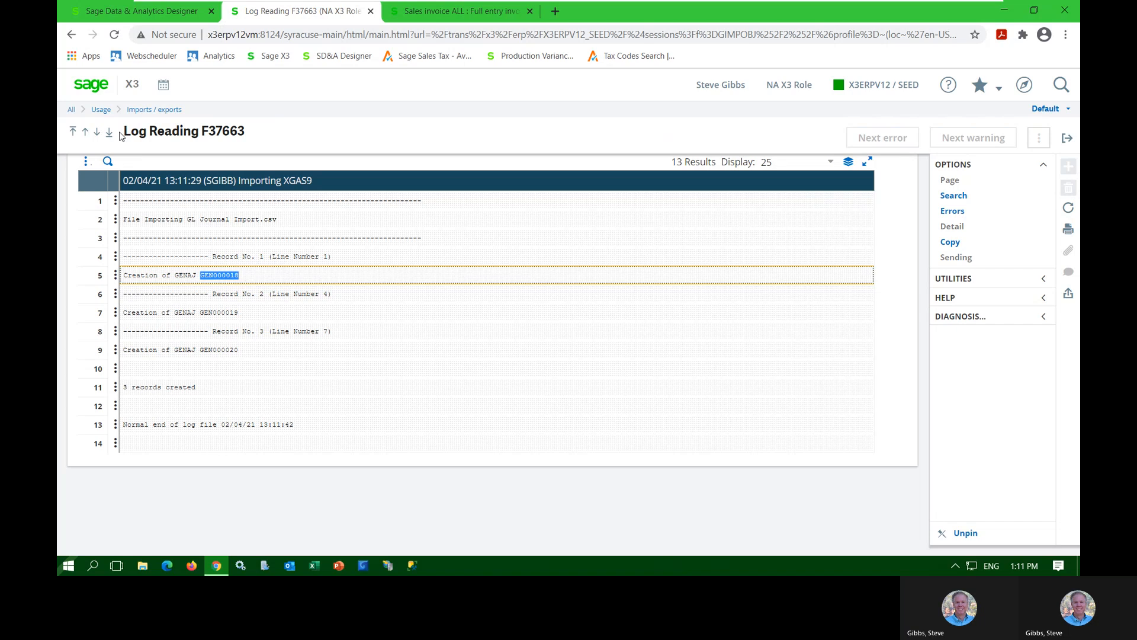
Step: Open journal entries with the 1PAGE transaction and filter the accounting entries by the copied number GEN000018
left_click(86, 83)
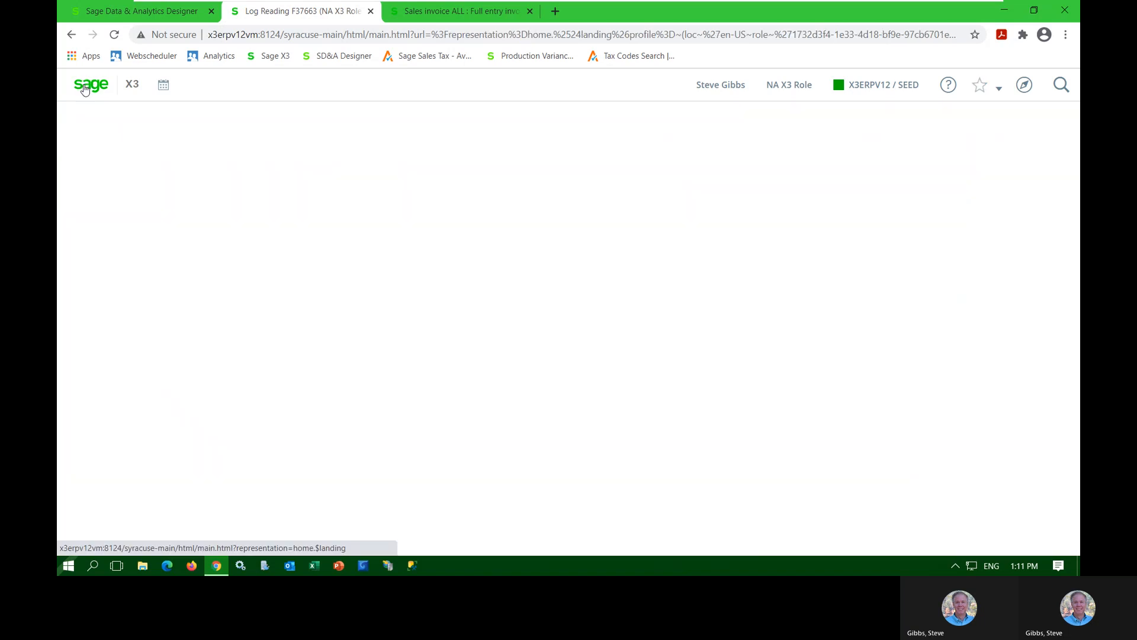
left_click(276, 266)
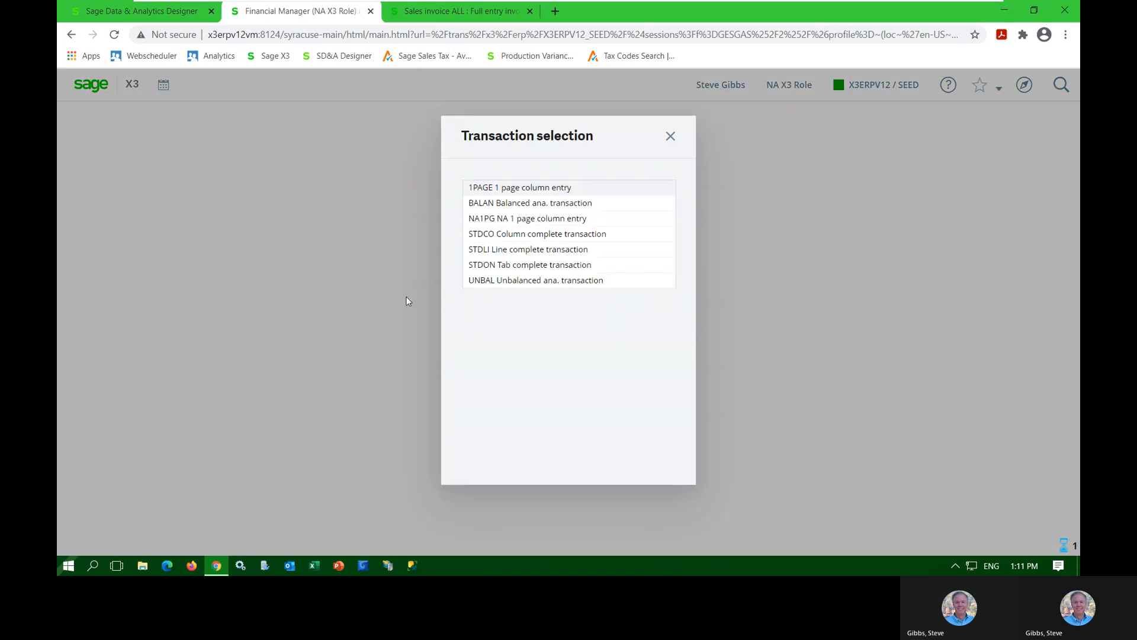
left_click(562, 188)
left_click(178, 170)
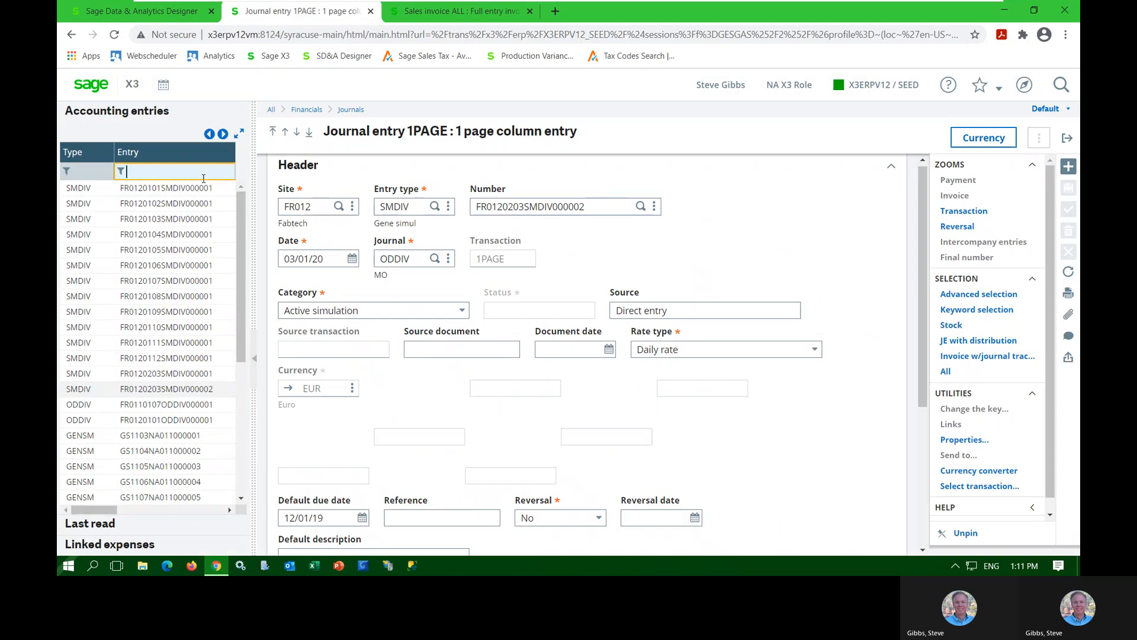
key("ctrl+v")
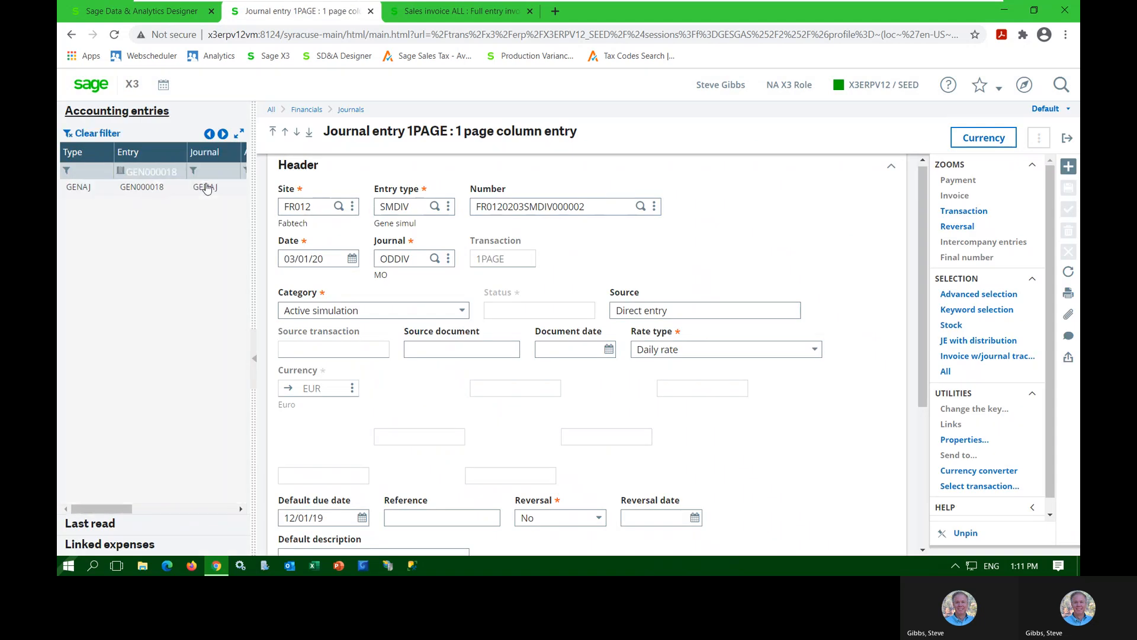
Step: Open the filtered GENAJ journal and check its full Reference text against the imported description
left_click(206, 187)
scroll(776, 472, "down", 1)
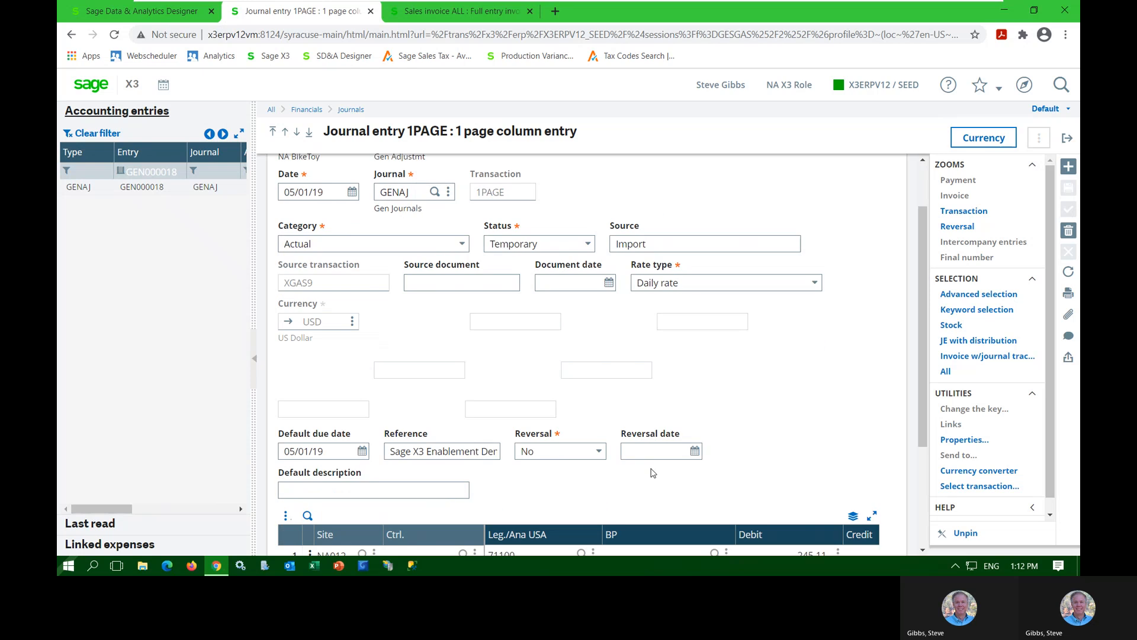
left_click_drag(437, 451, 501, 452)
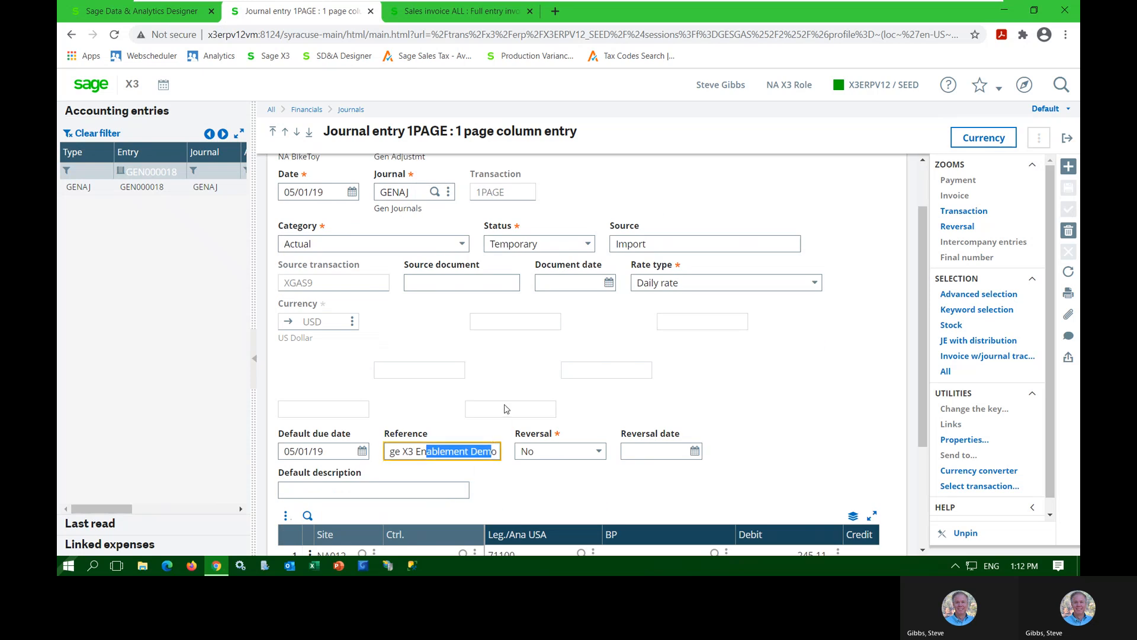
left_click(523, 357)
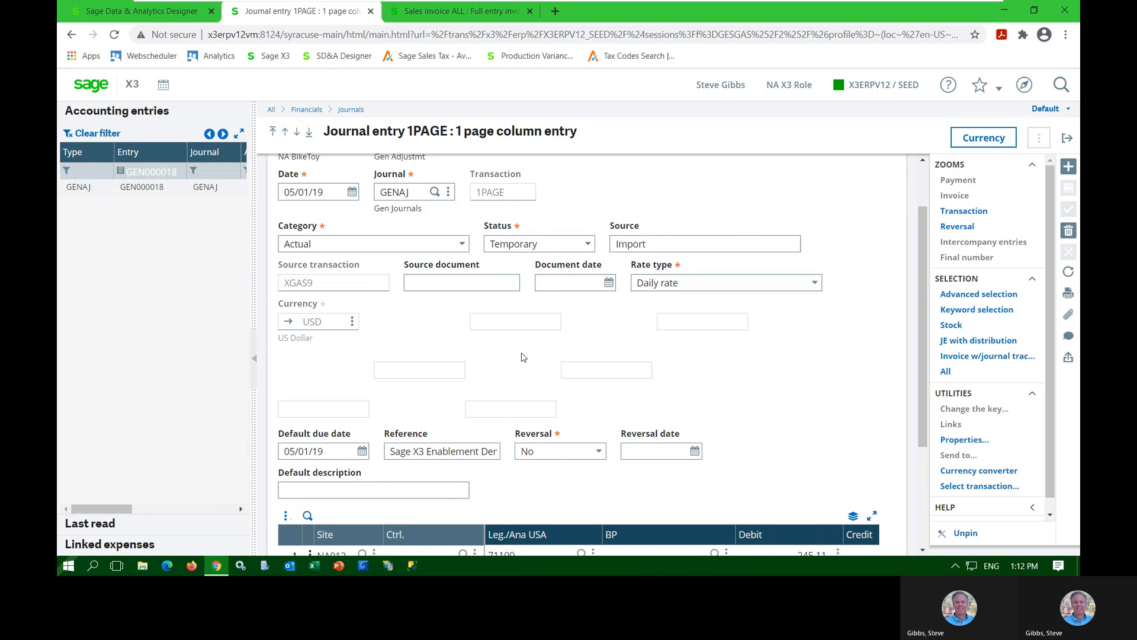
Step: Open the account balance inquiry from the GL landing page and set its start date to 01/01/21
left_click(97, 86)
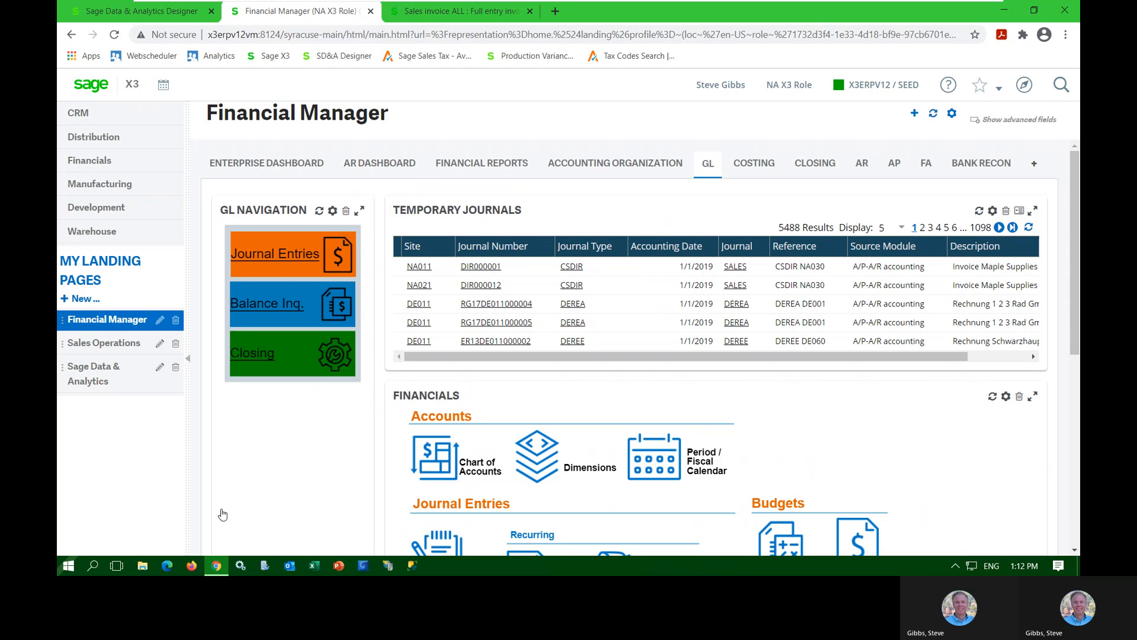
left_click(268, 308)
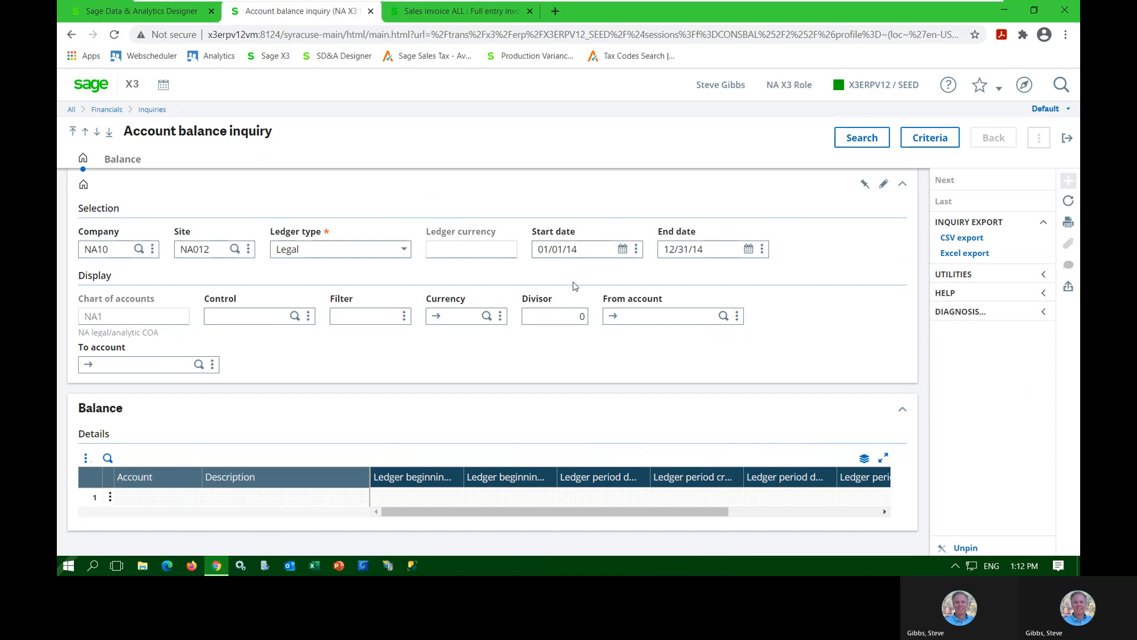
left_click(585, 253)
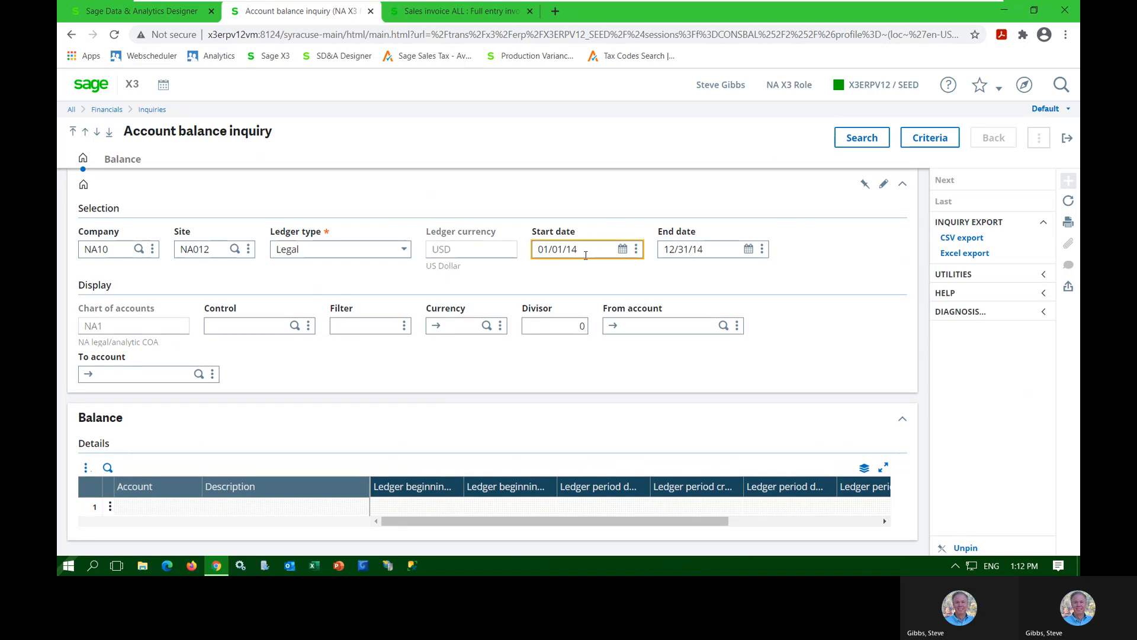
key("BackSpace")
key("BackSpace")
type("20")
type("21")
key("Tab")
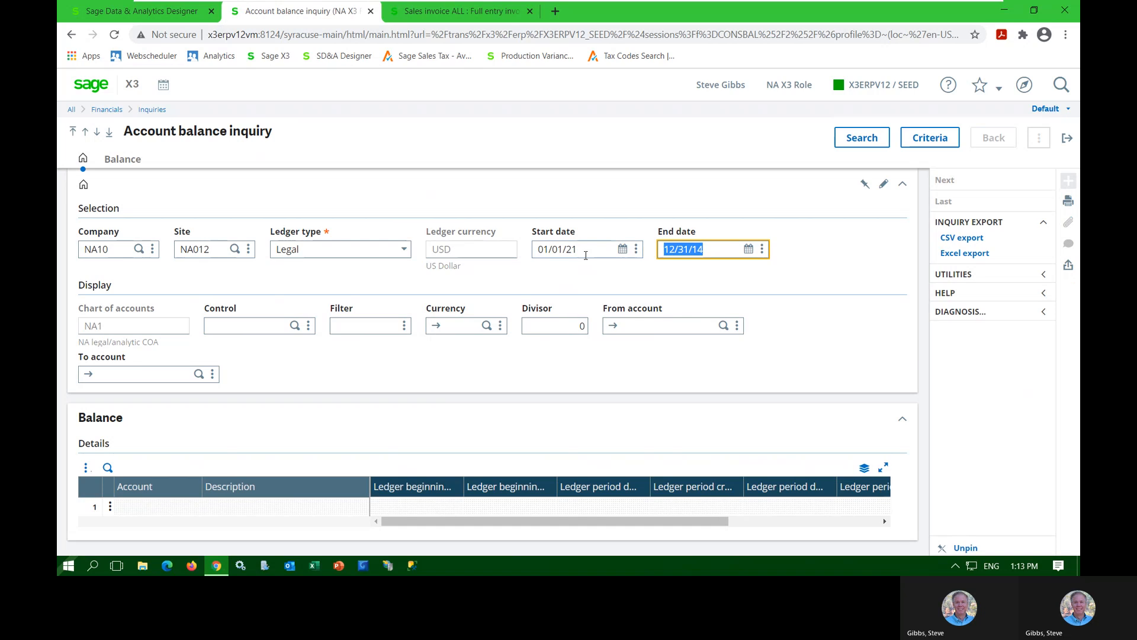
Step: Set the inquiry's end date to 12/31/21 and run the search for company NA10, site NA012
type("0")
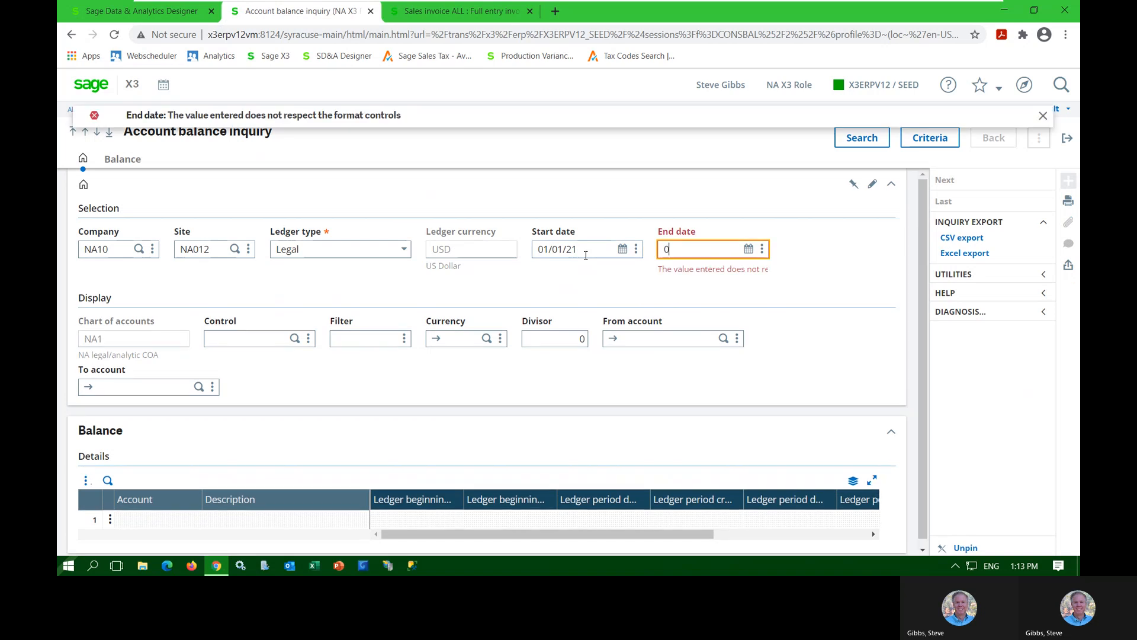
key("BackSpace")
type("12/31")
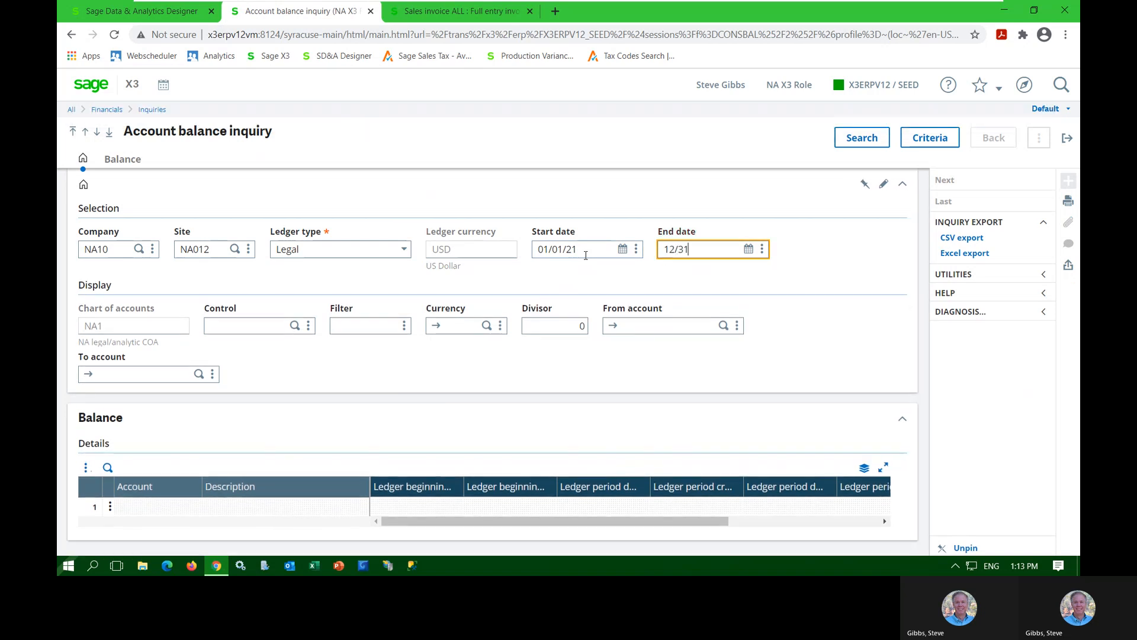
type("/201")
key("Tab")
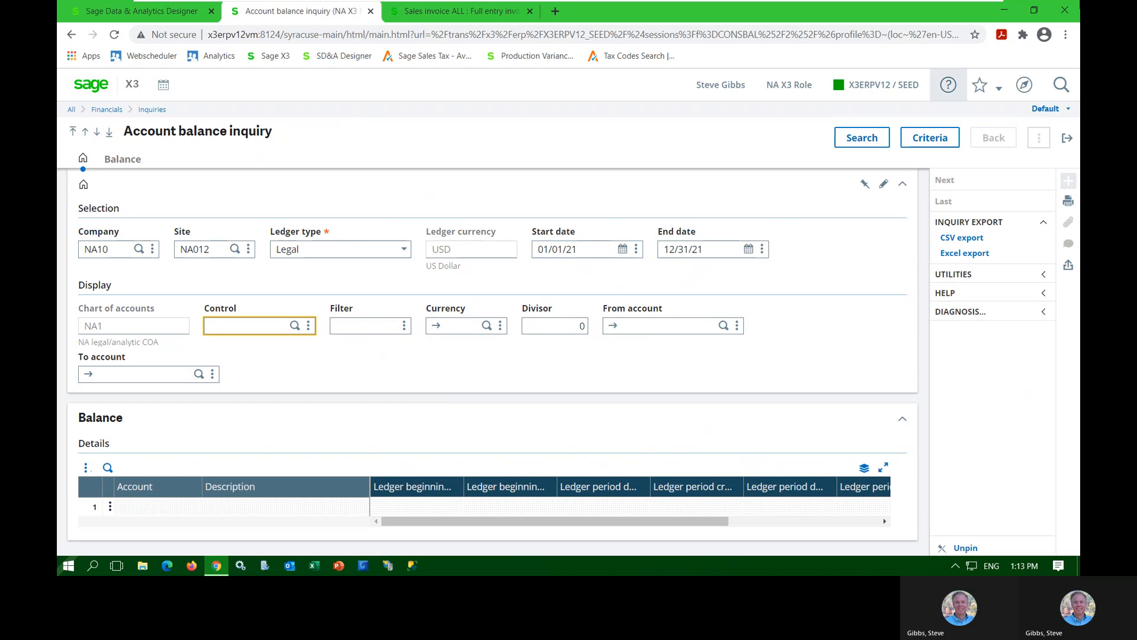
left_click(879, 140)
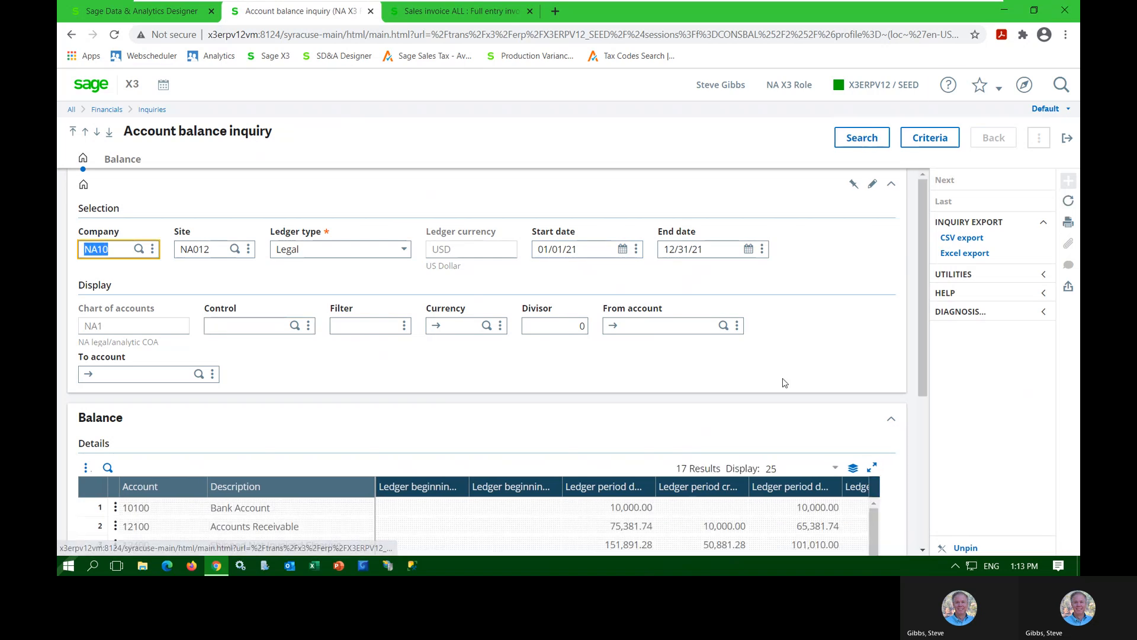
Step: Examine the balance details for all accounts, including the ledger period and ledger ending debit and credit columns
scroll(782, 389, "down", 2)
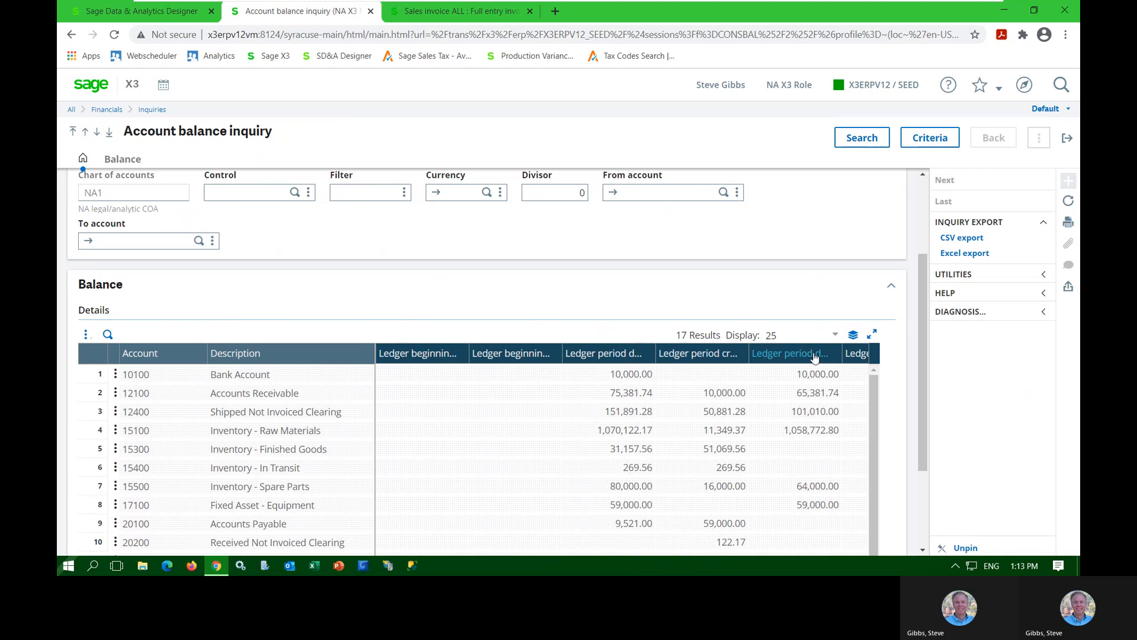
scroll(740, 414, "down", 5)
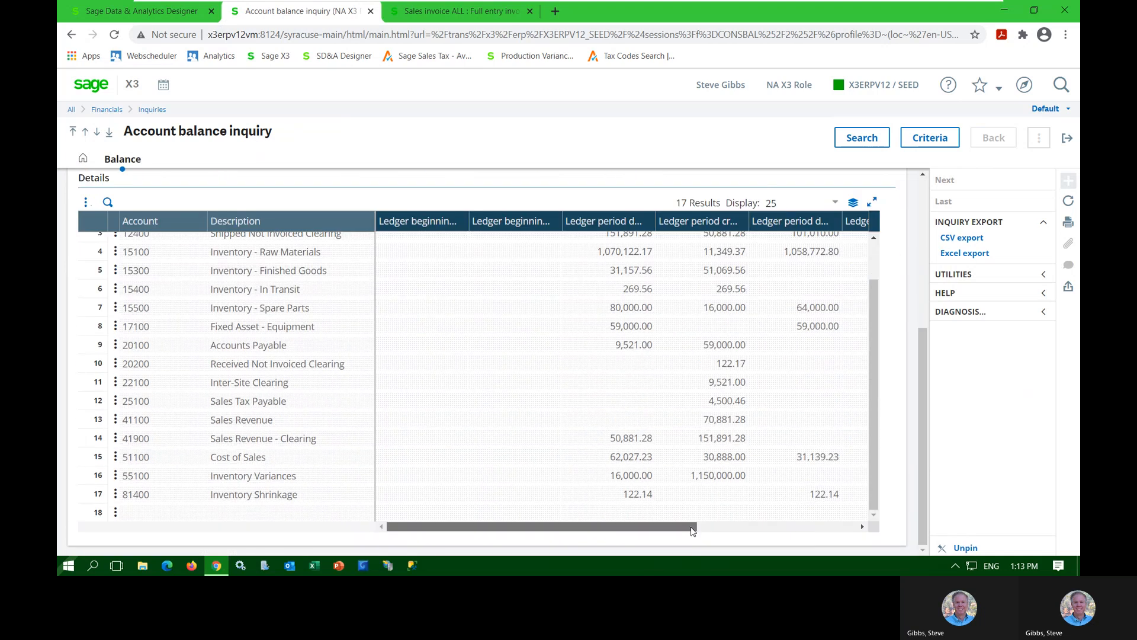
left_click_drag(697, 532, 850, 522)
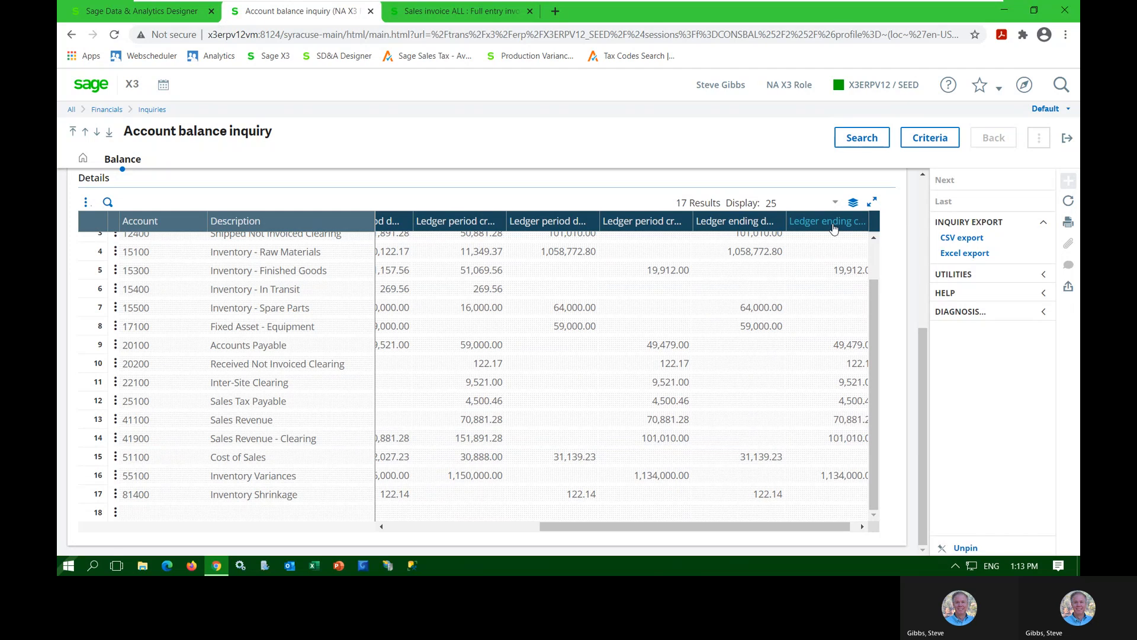
scroll(825, 257, "up", 2)
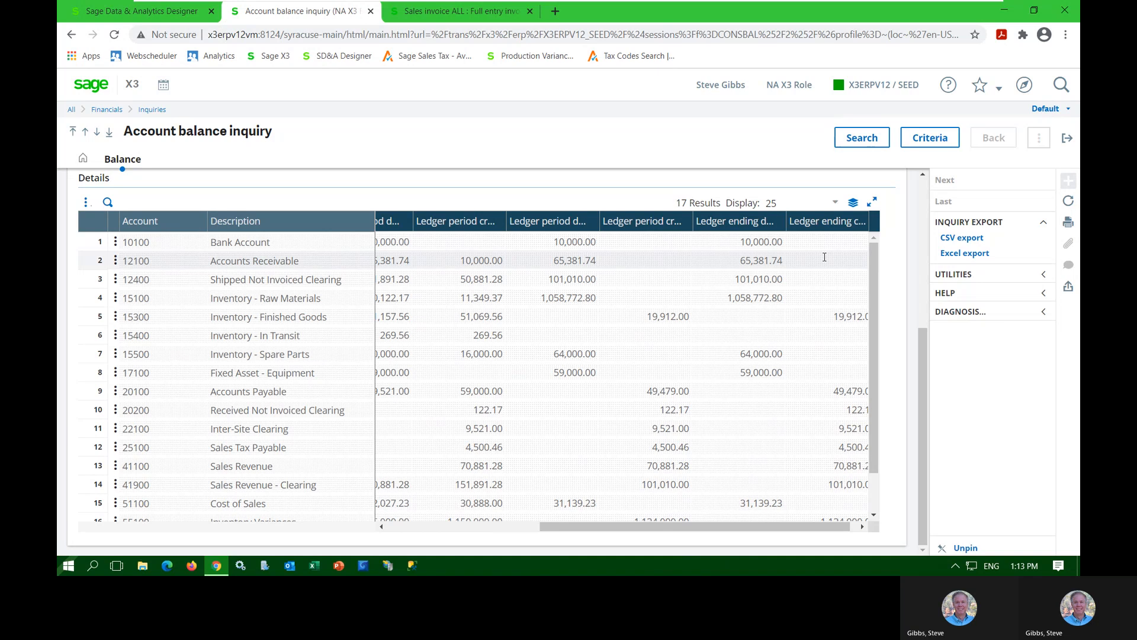
left_click(464, 527)
scroll(548, 451, "up", 5)
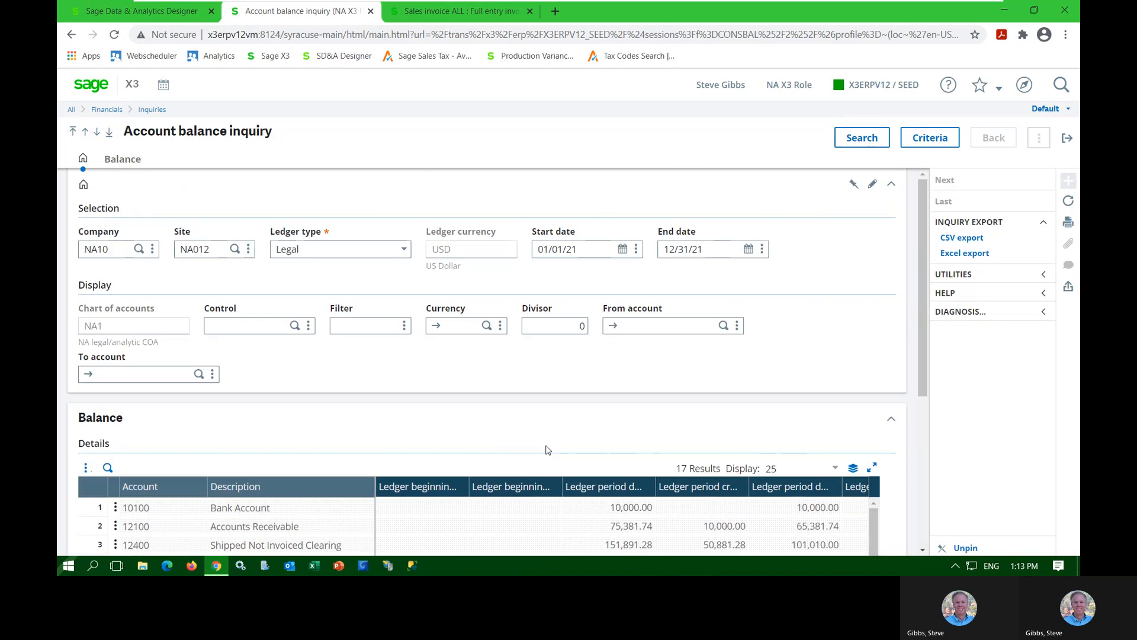
Step: Drill down from account 12100 Accounts Receivable to its balances by customer
scroll(548, 450, "down", 3)
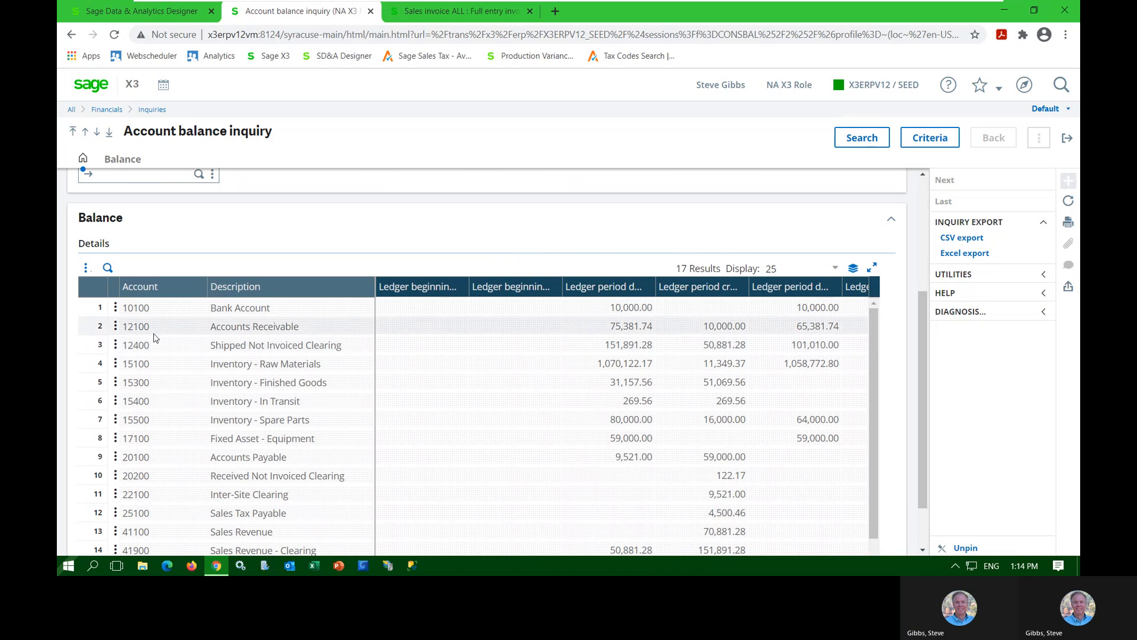
left_click(116, 327)
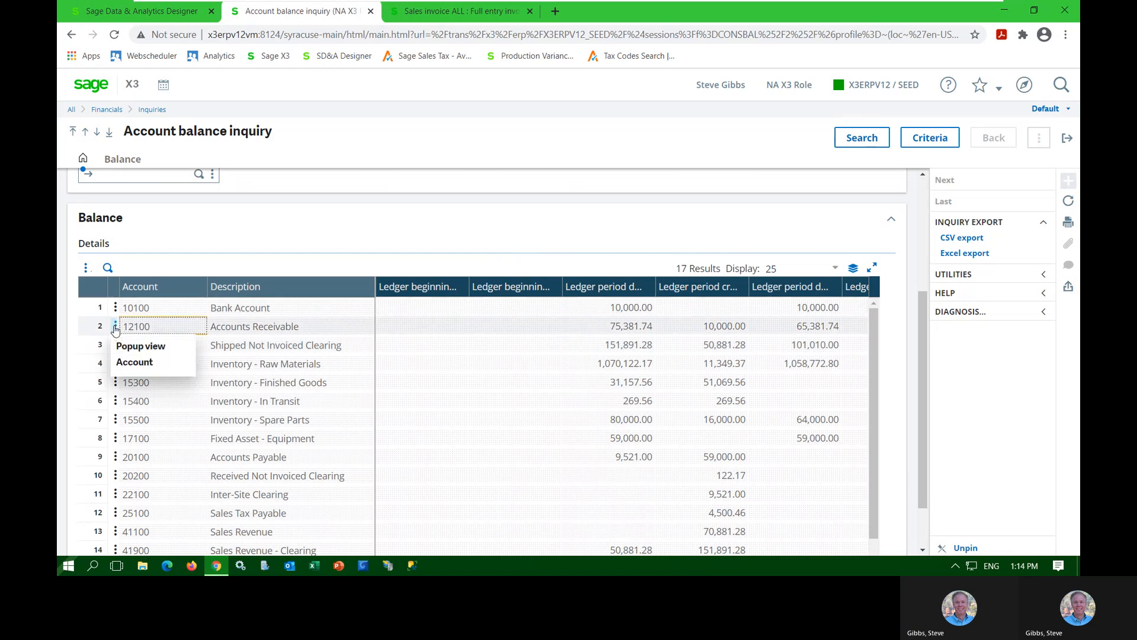
left_click(127, 366)
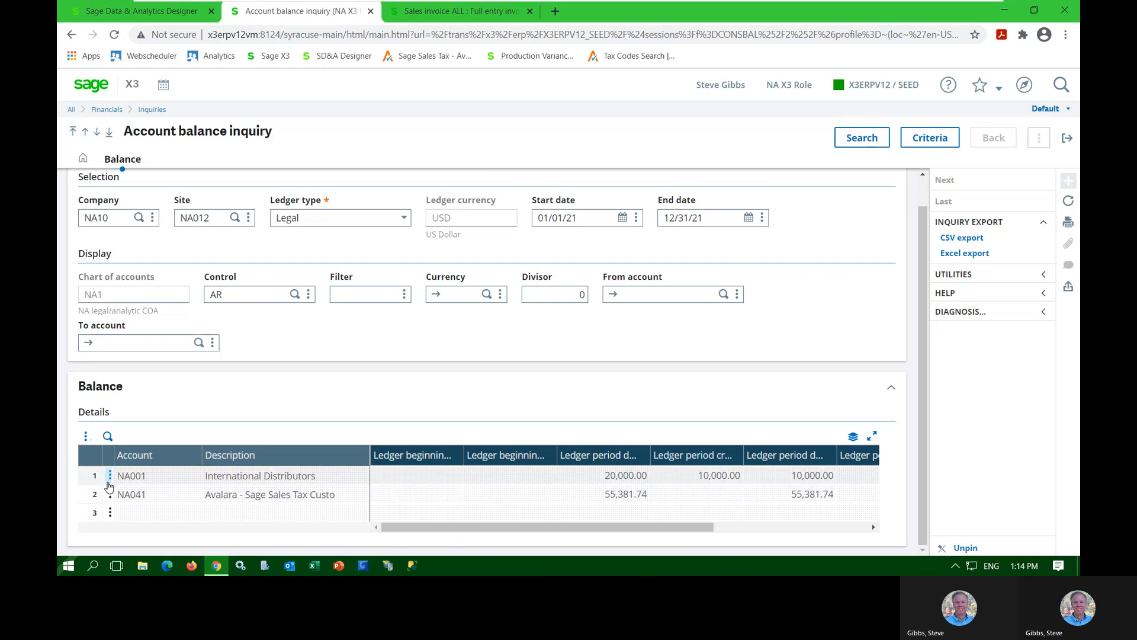
Step: Drill down from customer NA001 International Distributors to the account inquiry and view its entry details
left_click(110, 477)
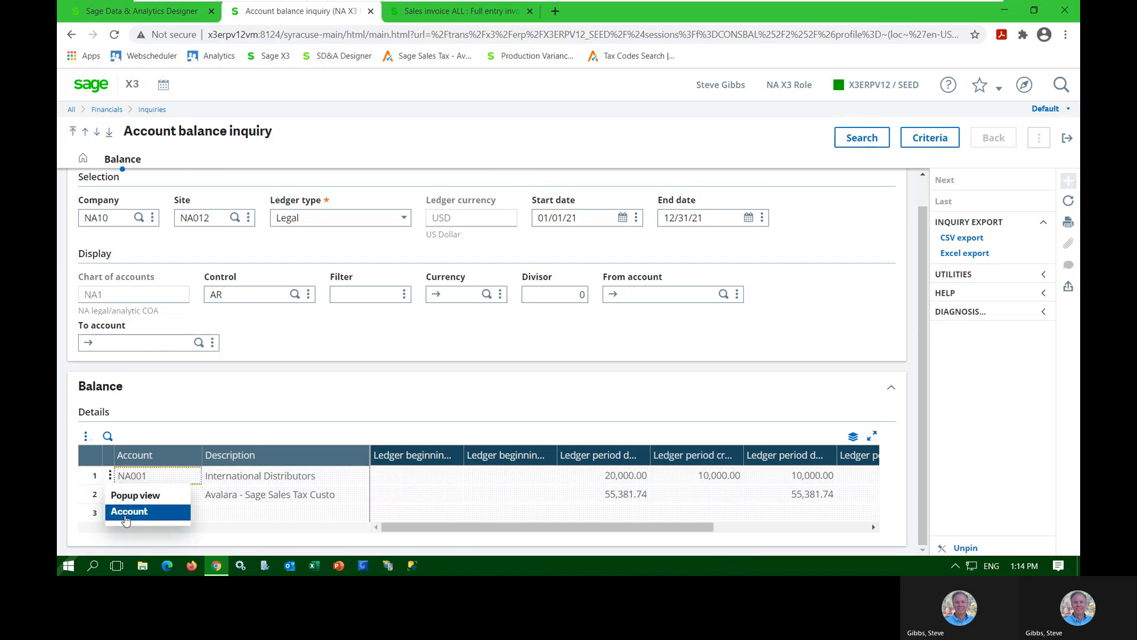
left_click(126, 513)
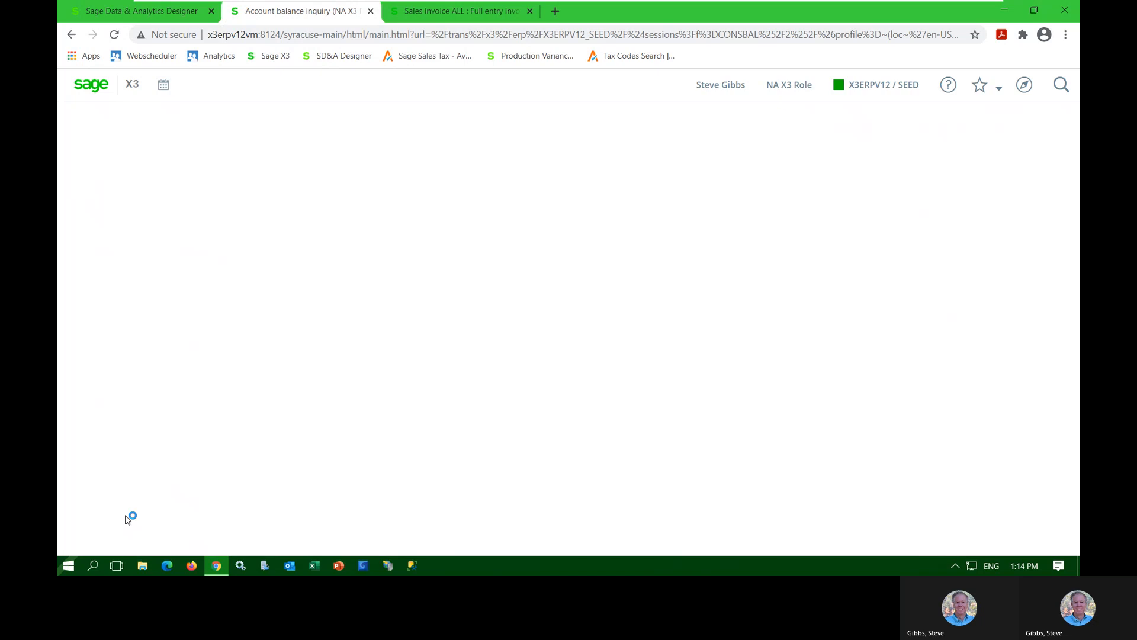
scroll(355, 464, "down", 3)
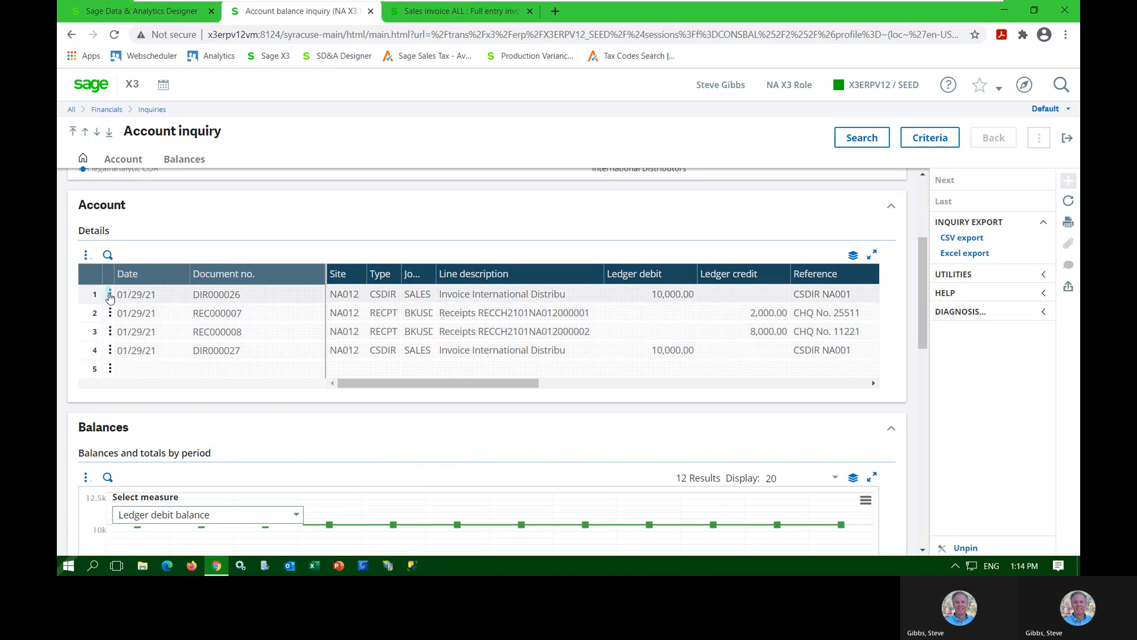
Step: Display the drill-down options for entry DIR000026, then return to the Financial Manager landing page
left_click(110, 296)
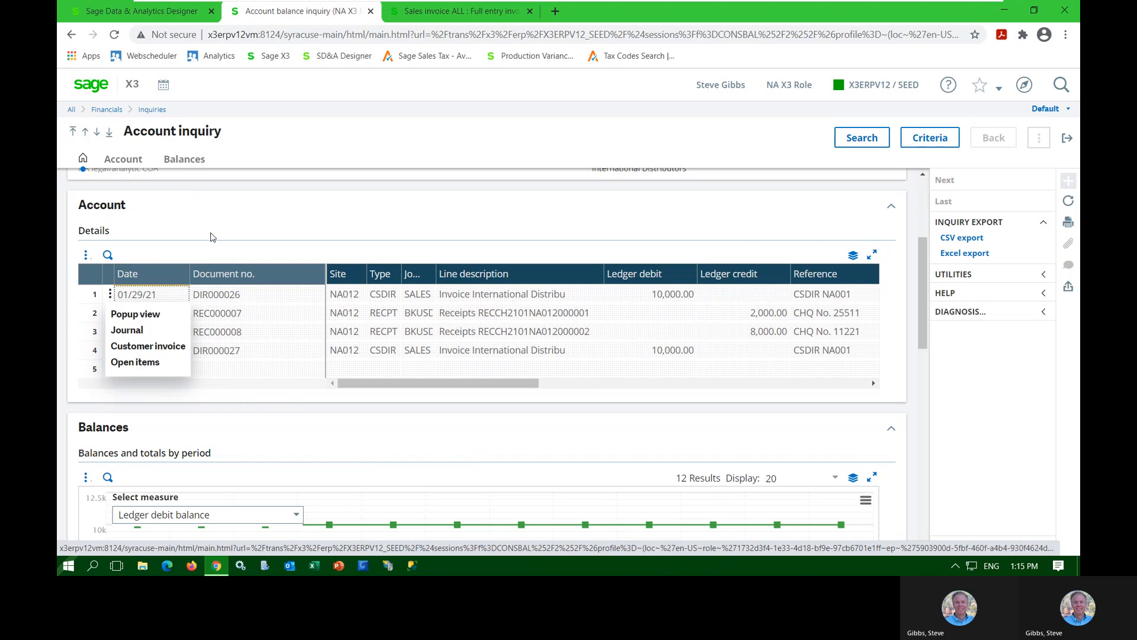
left_click(97, 93)
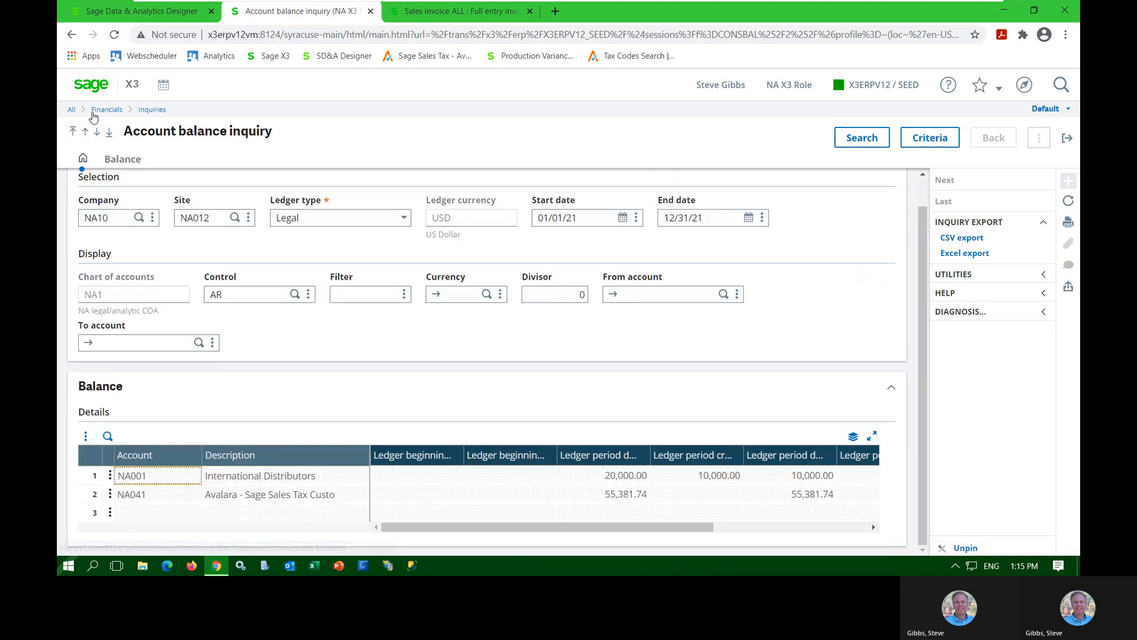
left_click(93, 88)
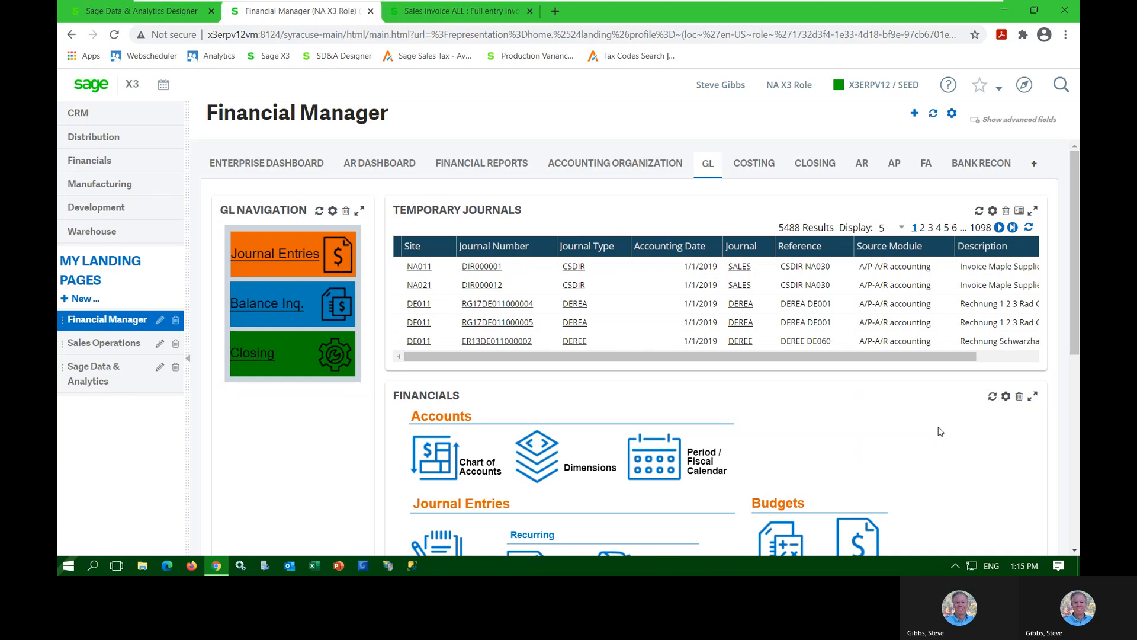
Step: Open the budget setup from the Financials section and look through the list of budgets
scroll(939, 432, "down", 3)
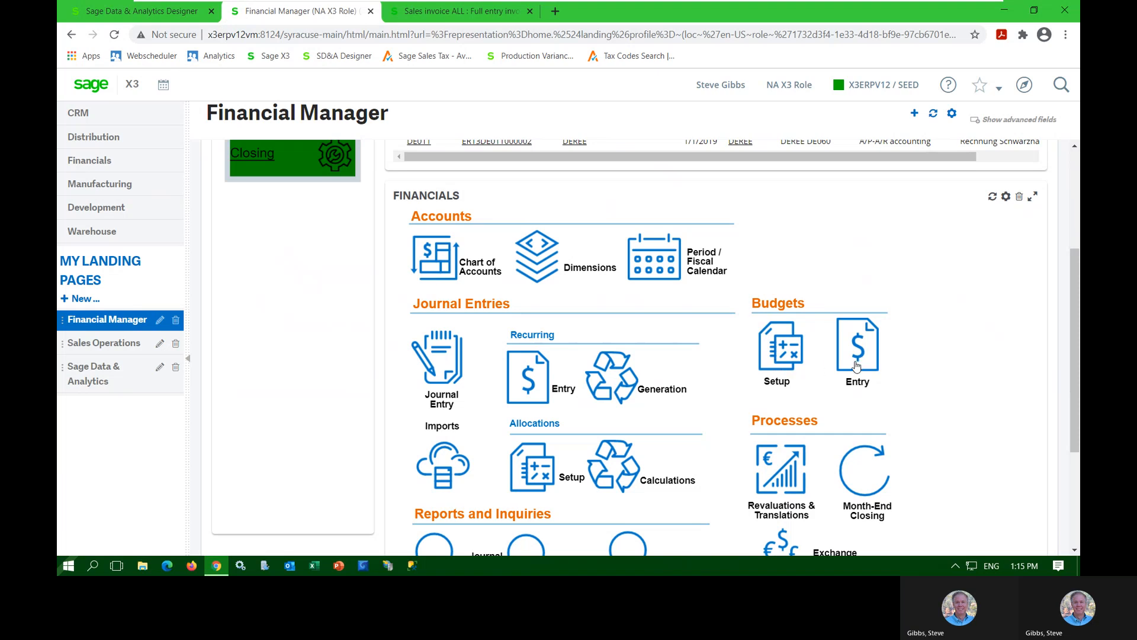
left_click(781, 359)
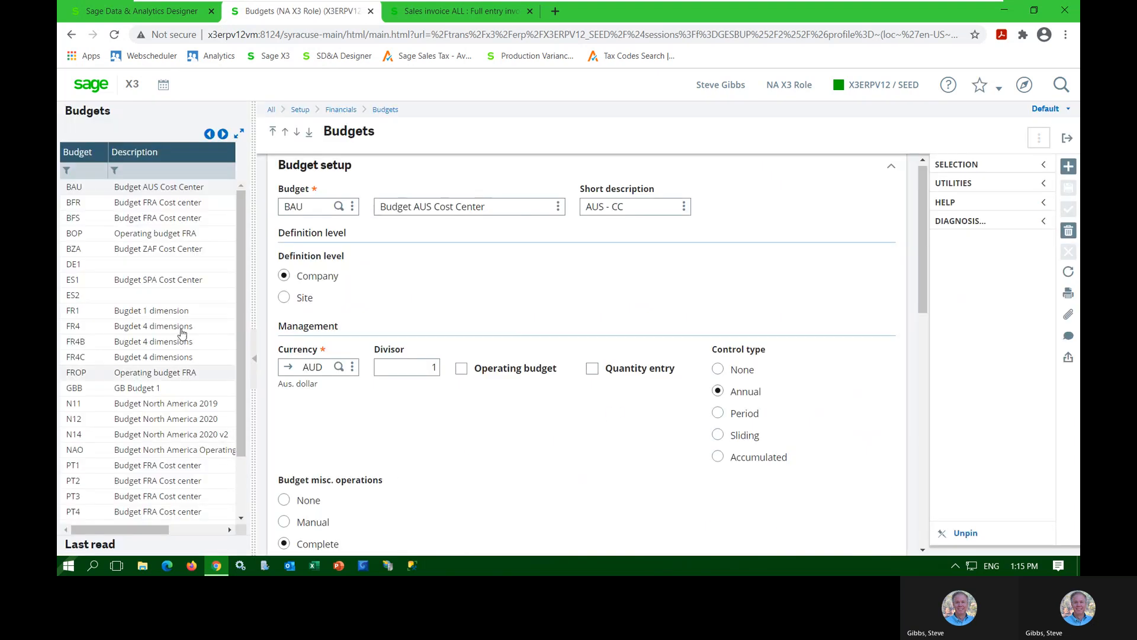
scroll(166, 355, "down", 1)
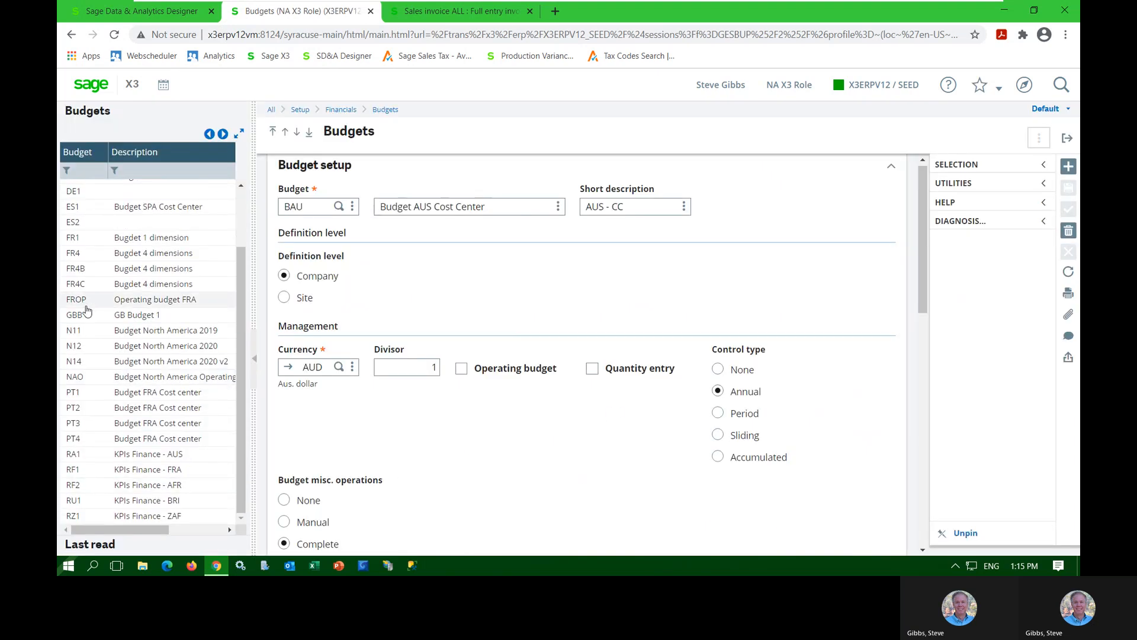
left_click(158, 171)
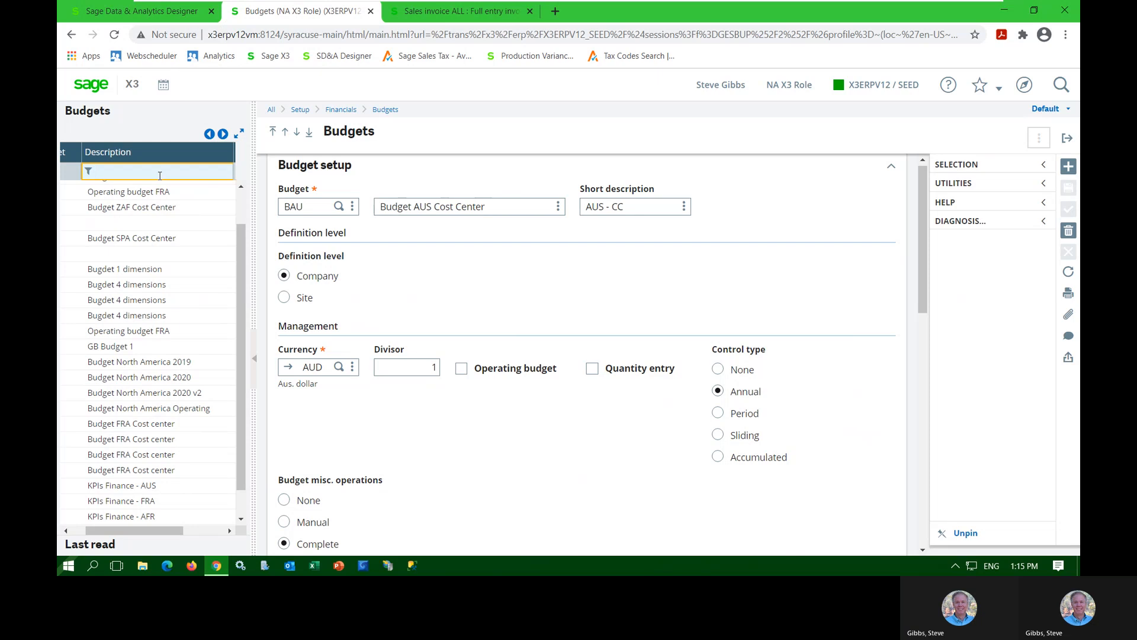
type("na")
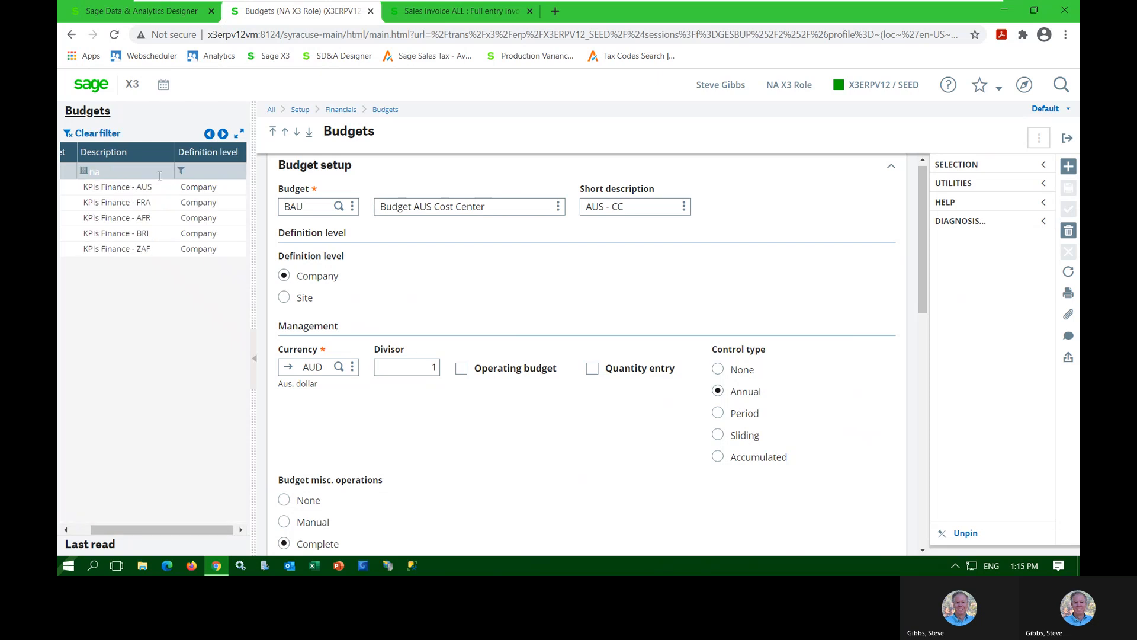
left_click(76, 531)
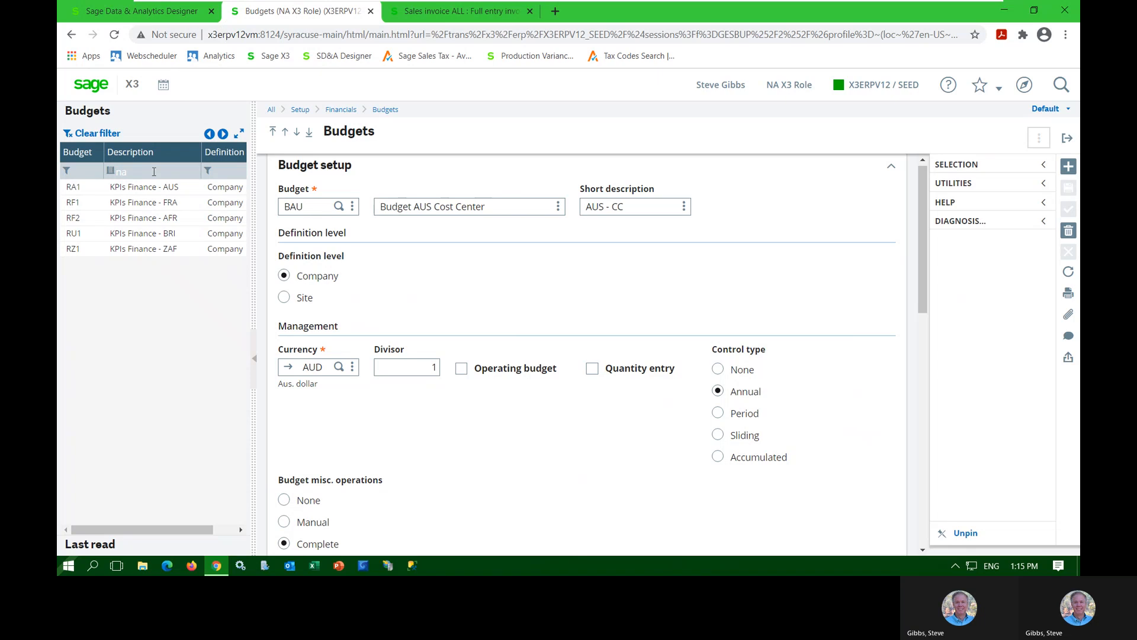
key("BackSpace")
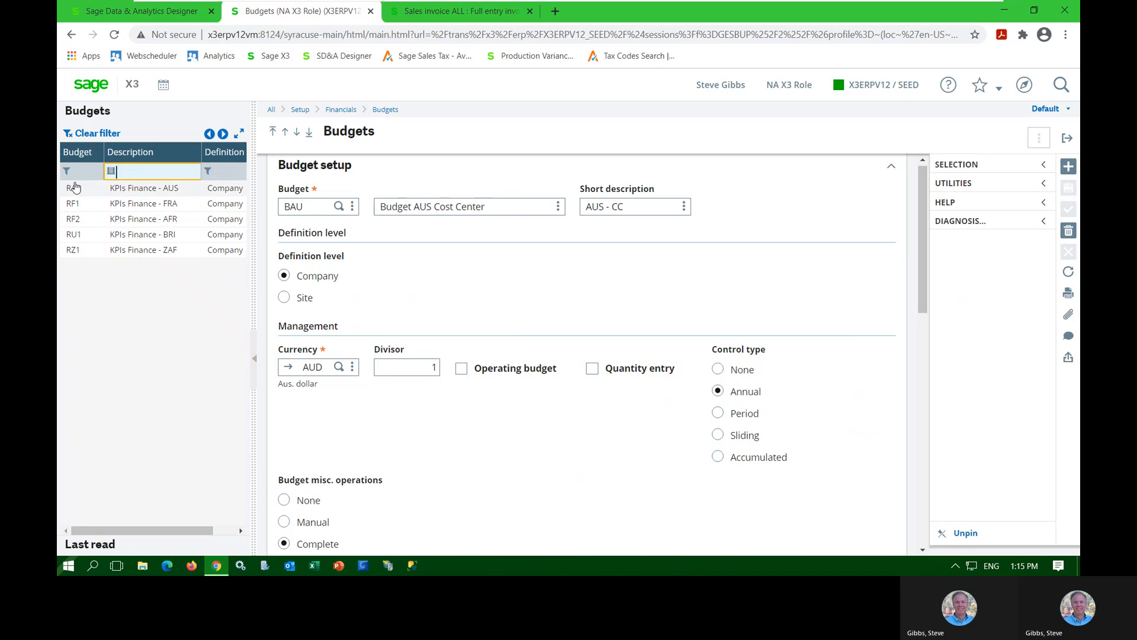
Step: Filter the budget list by code N and open budget N12, Budget North America 2020
left_click(89, 168)
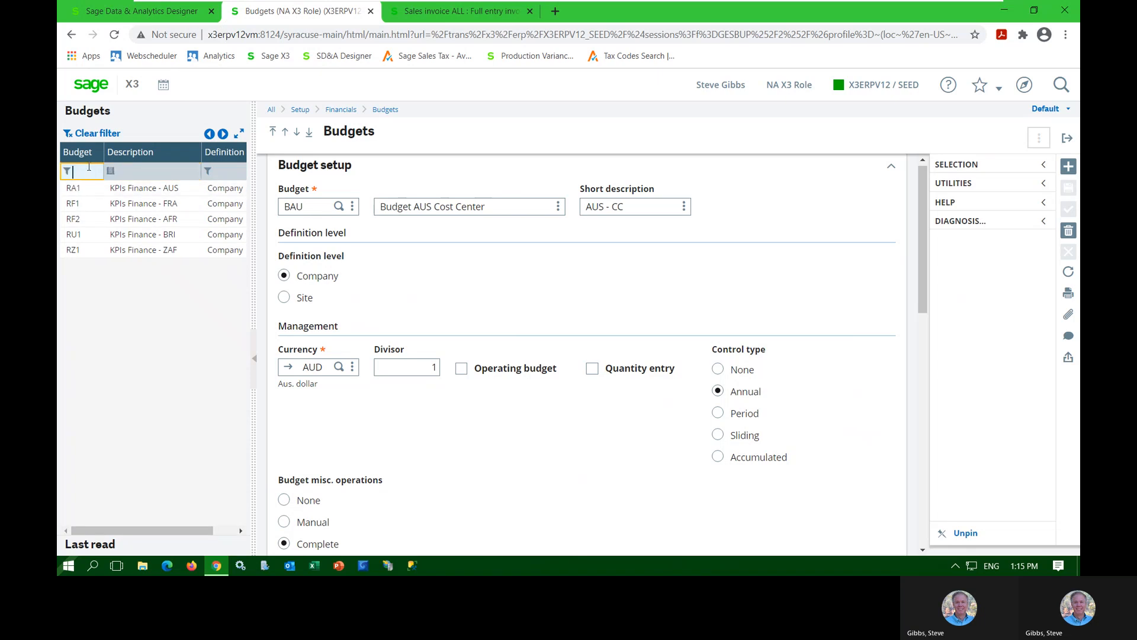
type("N")
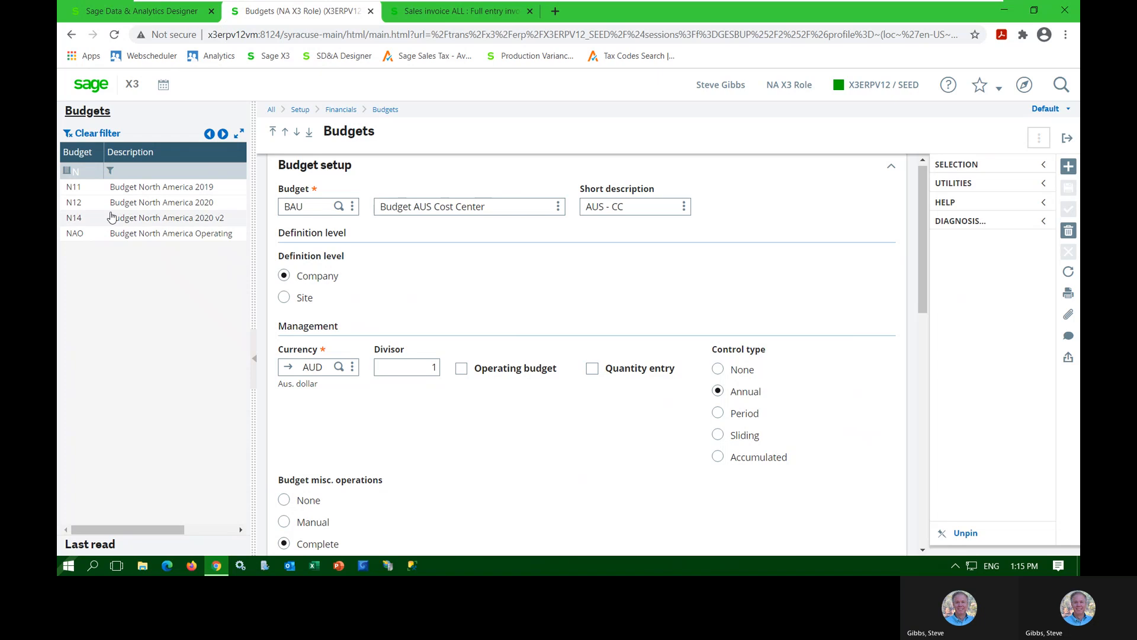
left_click(161, 203)
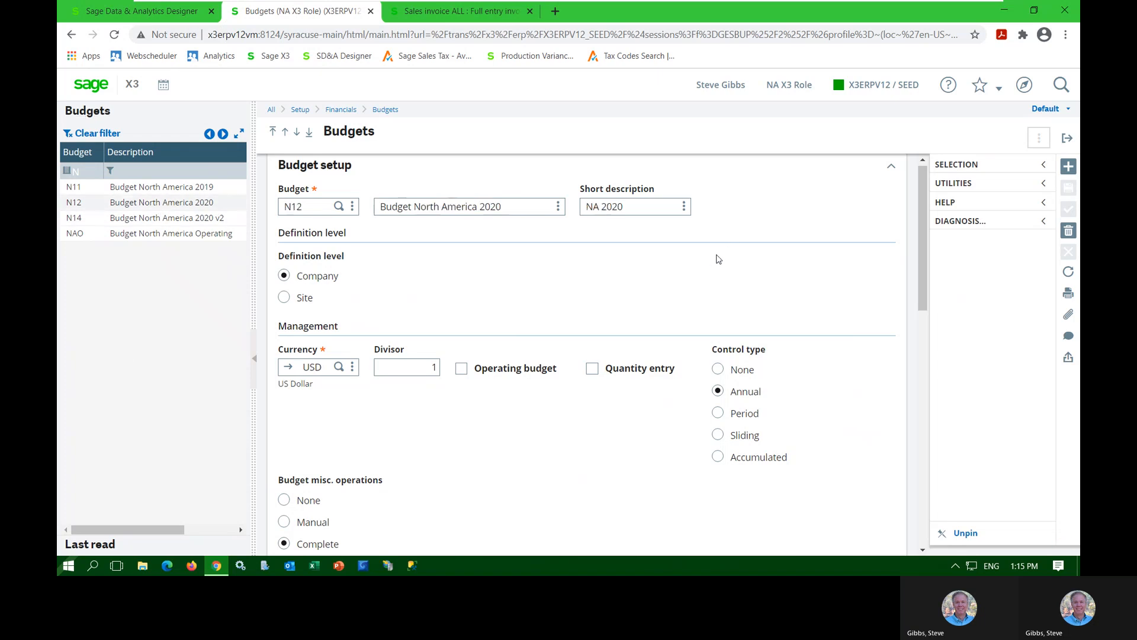
Step: Examine budget N12's definition level, control type, validity dates, chart of accounts, Cost Center dimension, and its V1 and V2 versions
left_click(290, 278)
scroll(302, 299, "down", 5)
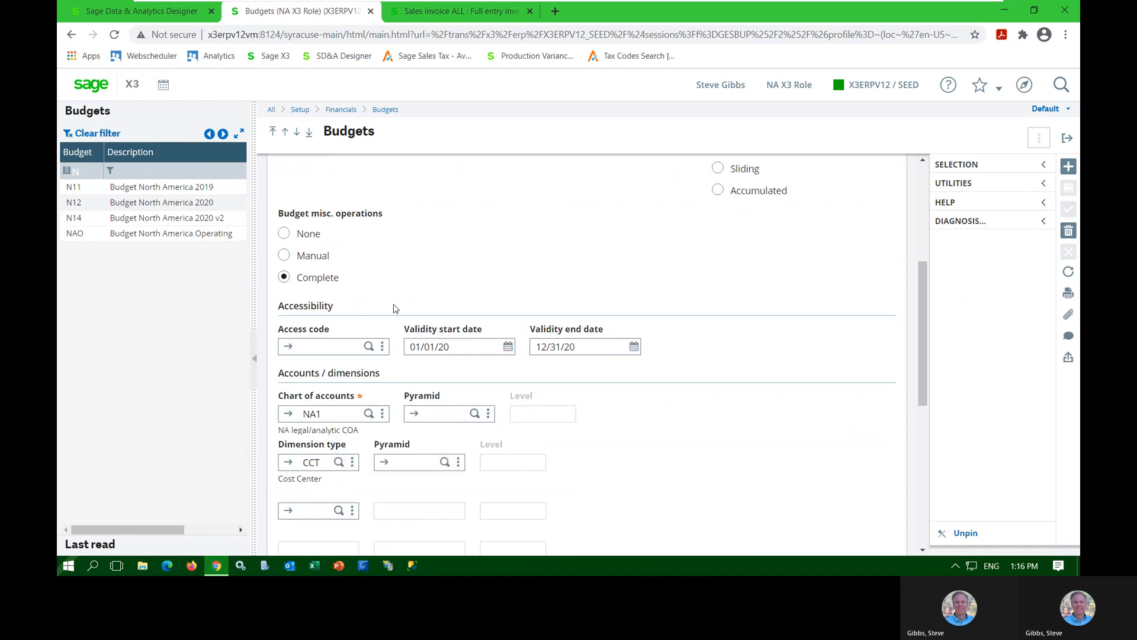
left_click(315, 461)
left_click(720, 460)
scroll(721, 460, "down", 10)
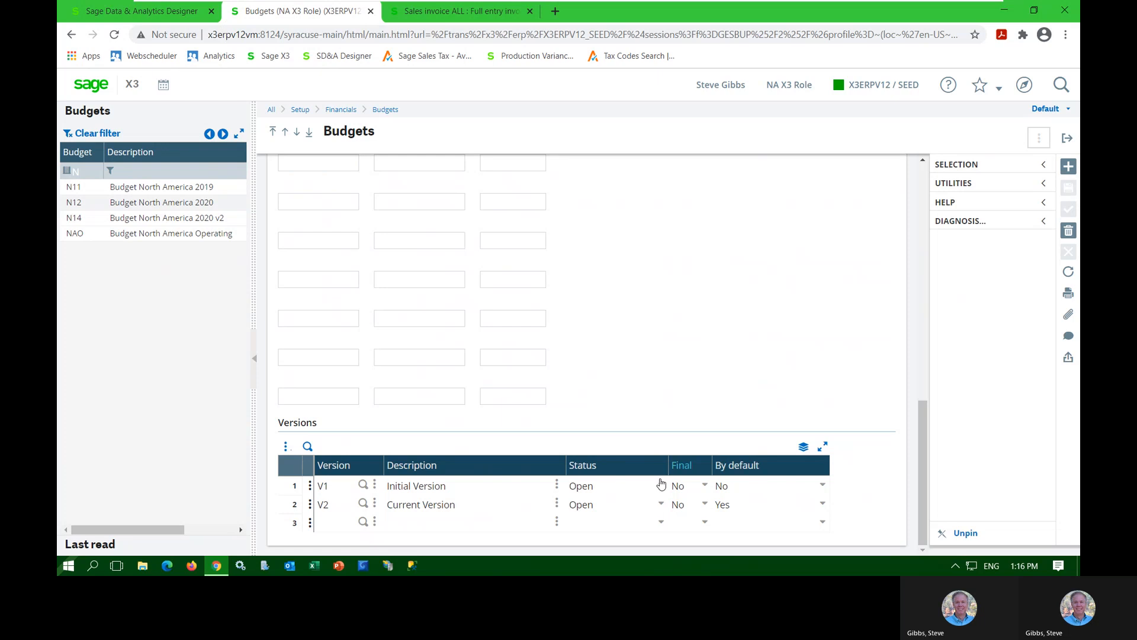
left_click(295, 507)
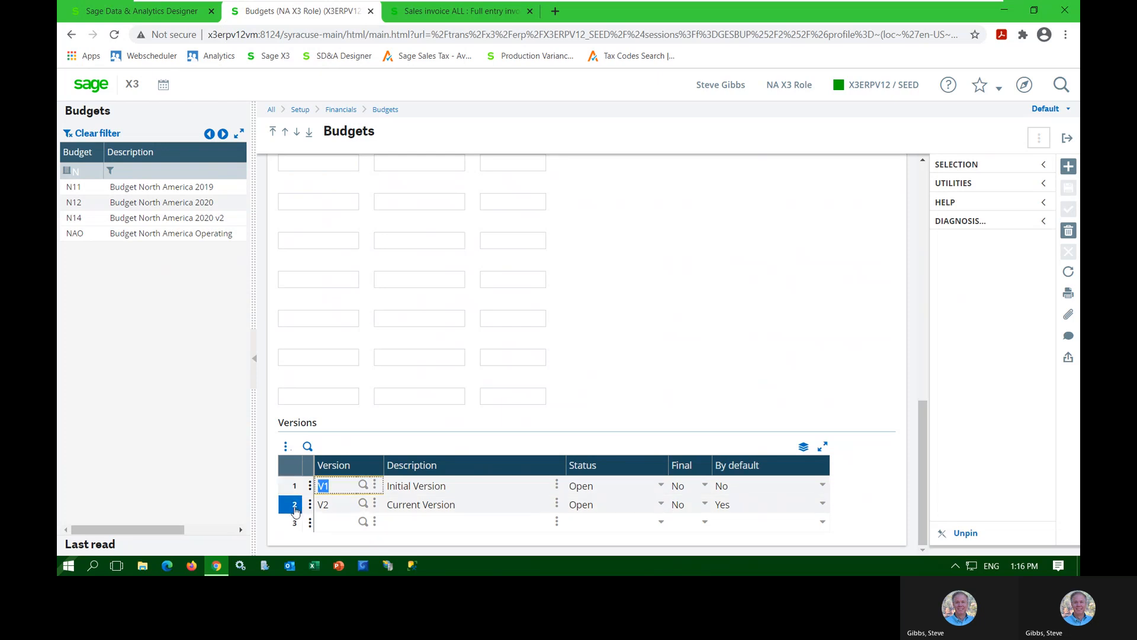
left_click(295, 510)
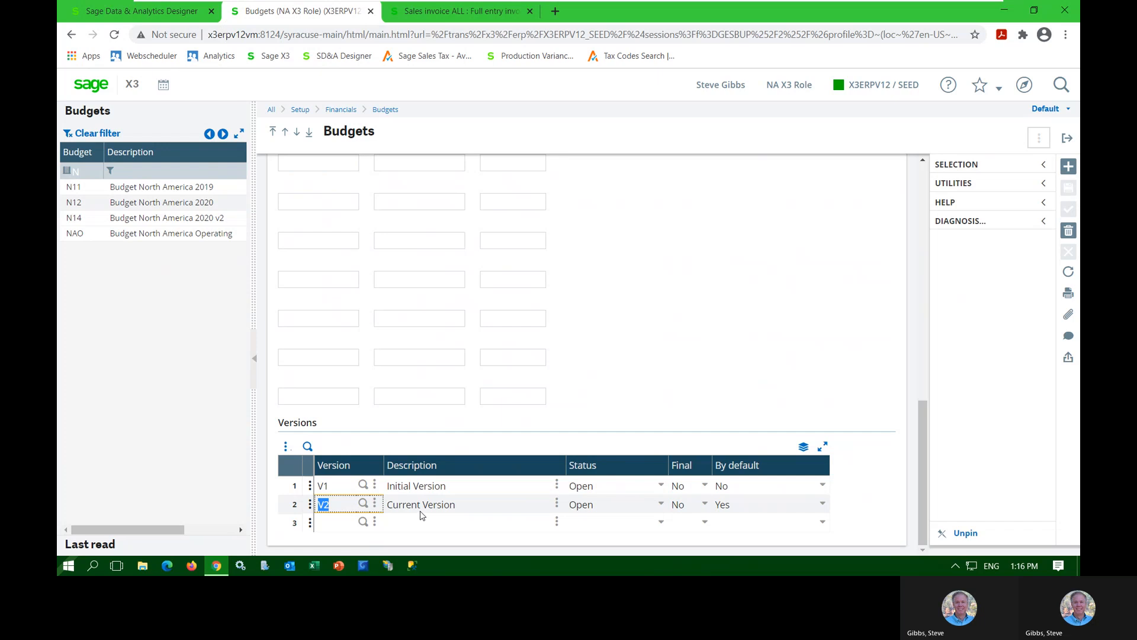
scroll(421, 510, "up", 5)
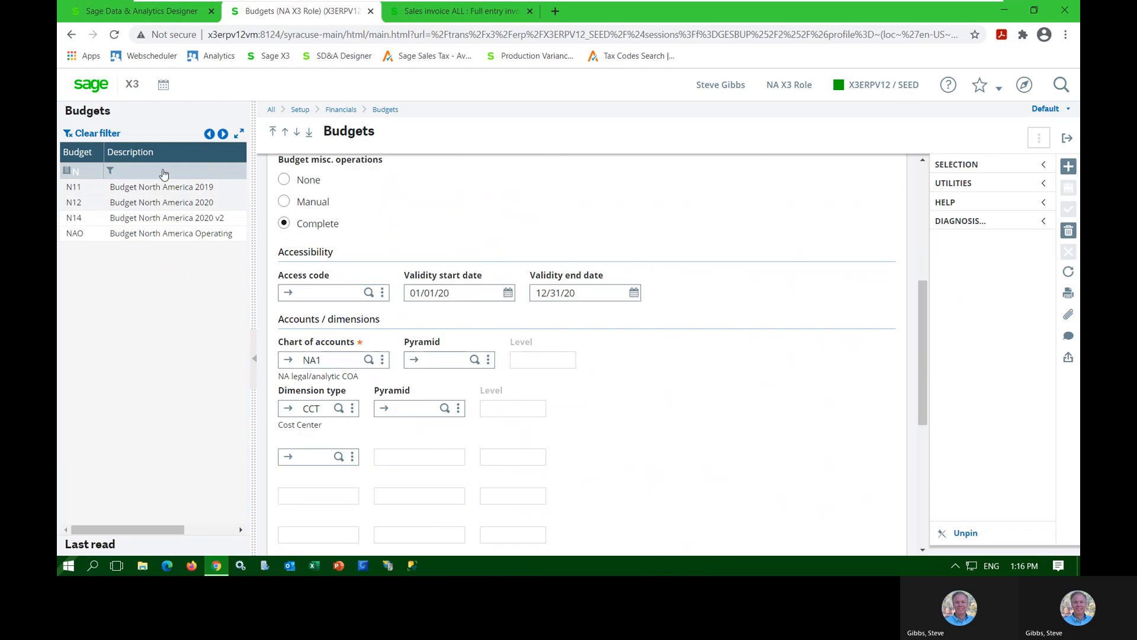
Step: Return to the Financial Manager landing page and open its Costing page with the X3 Costing flowchart
left_click(106, 95)
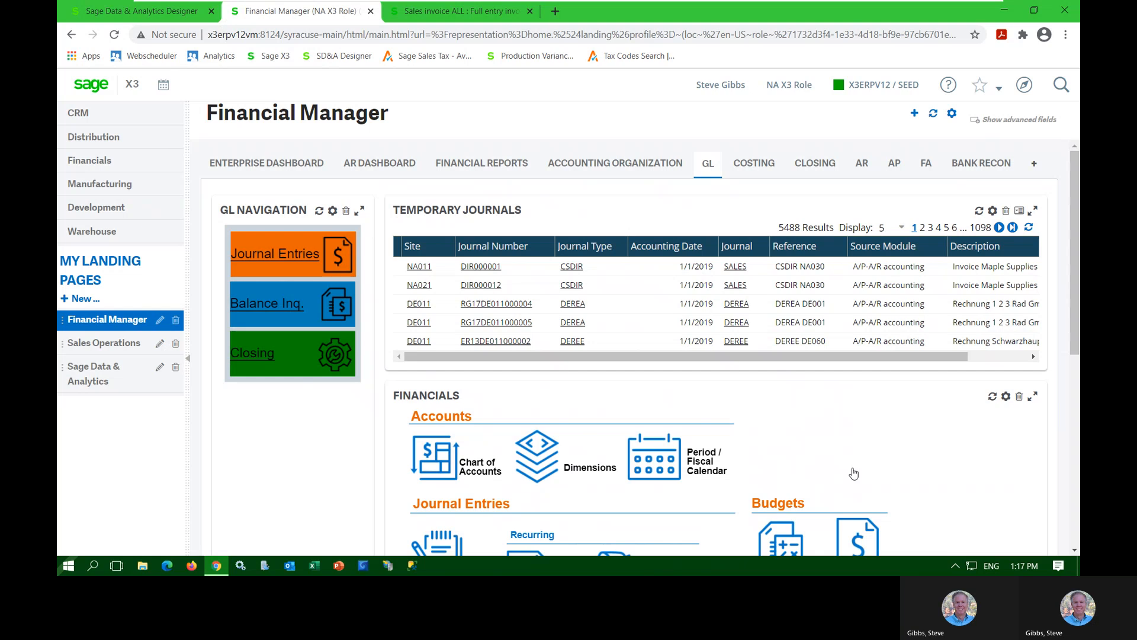
scroll(905, 470, "down", 2)
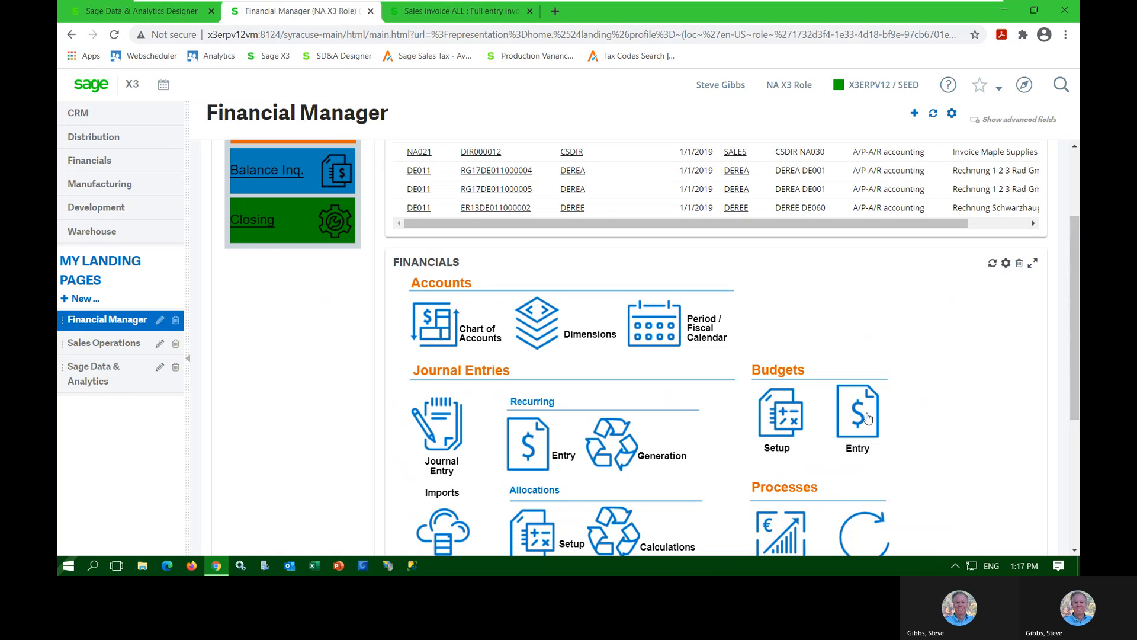
scroll(867, 418, "down", 1)
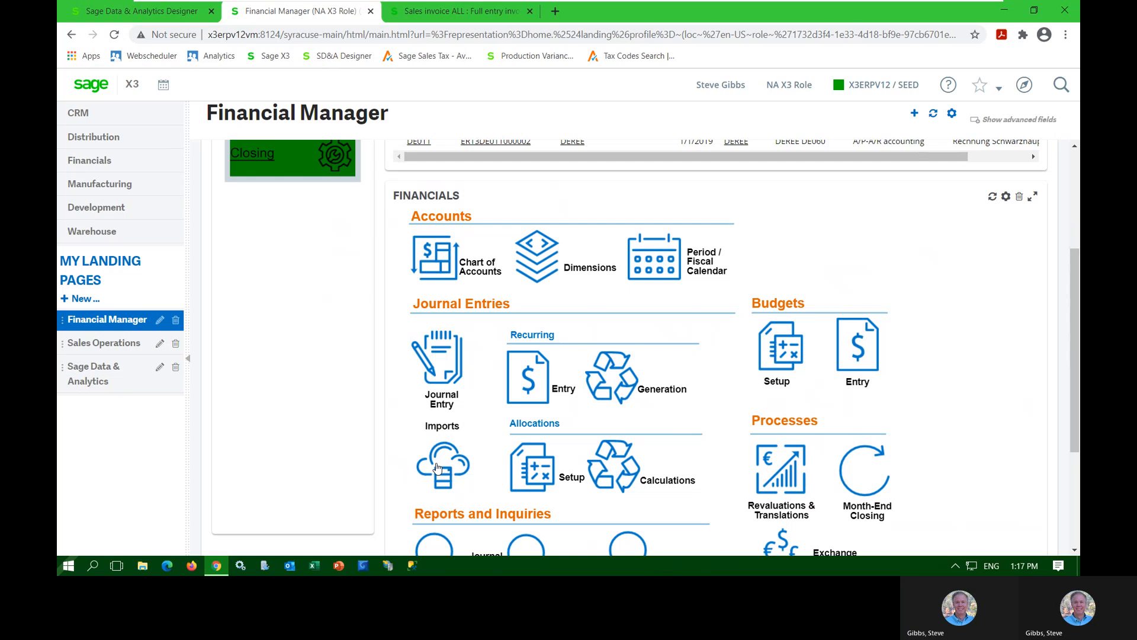
scroll(872, 395, "up", 3)
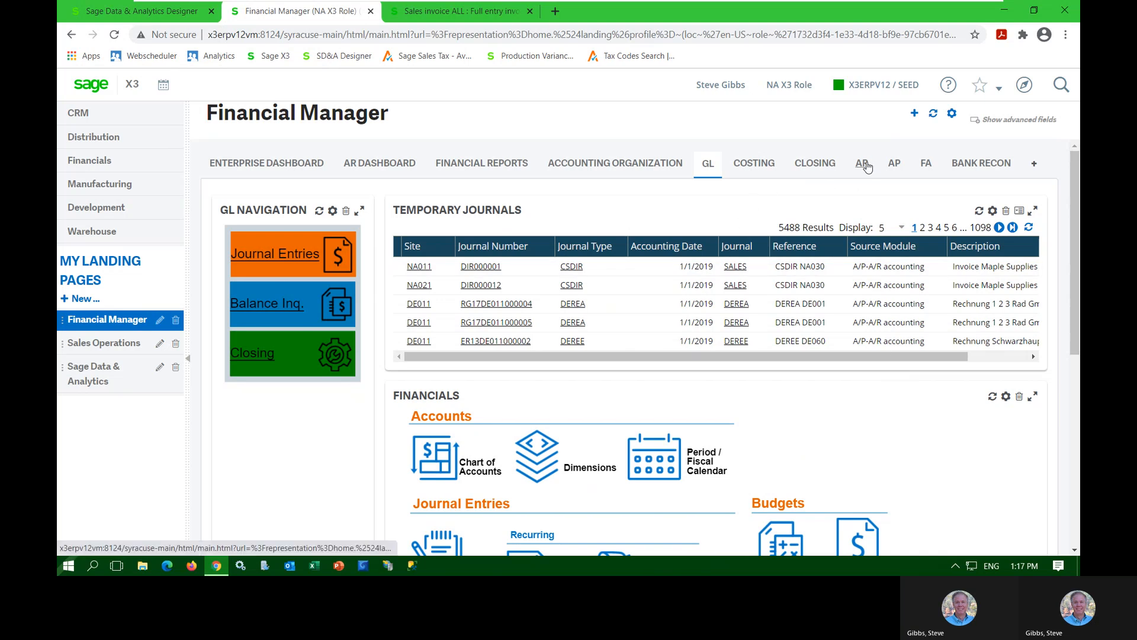
left_click(754, 164)
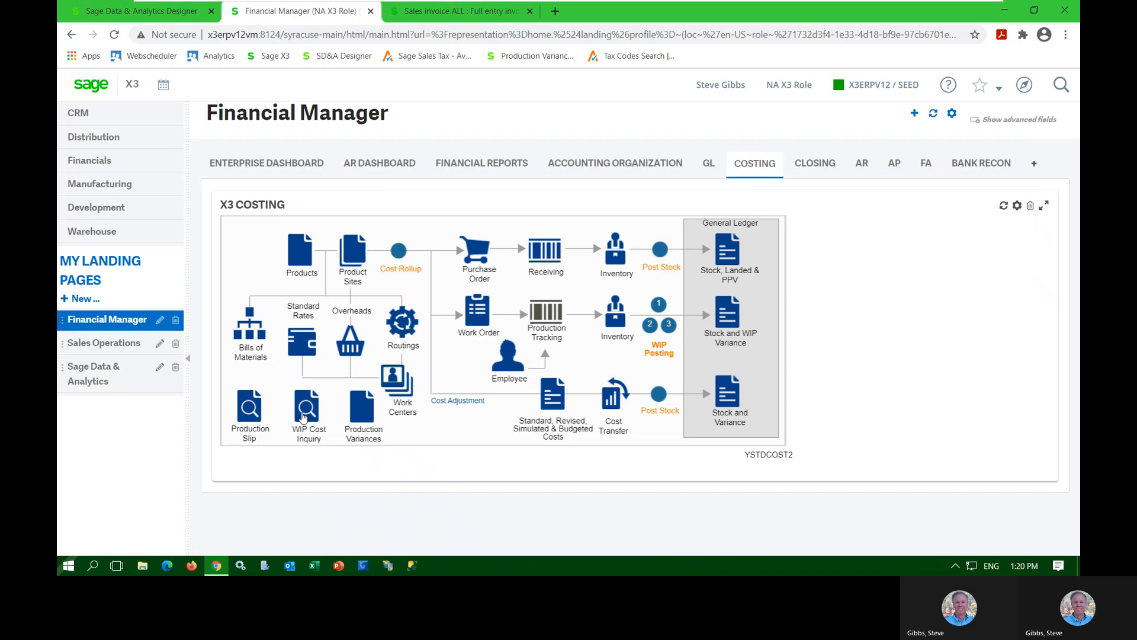
Step: Open the WIP cost inquiry and display the link options for the loaded work order's number
left_click(304, 409)
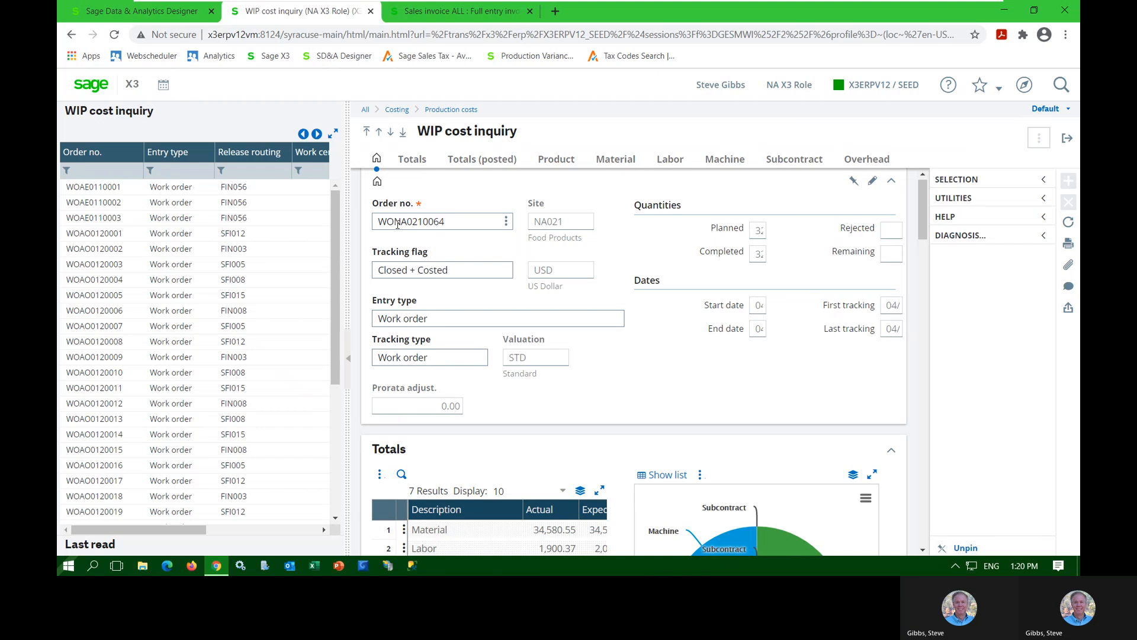
left_click(508, 222)
left_click(507, 222)
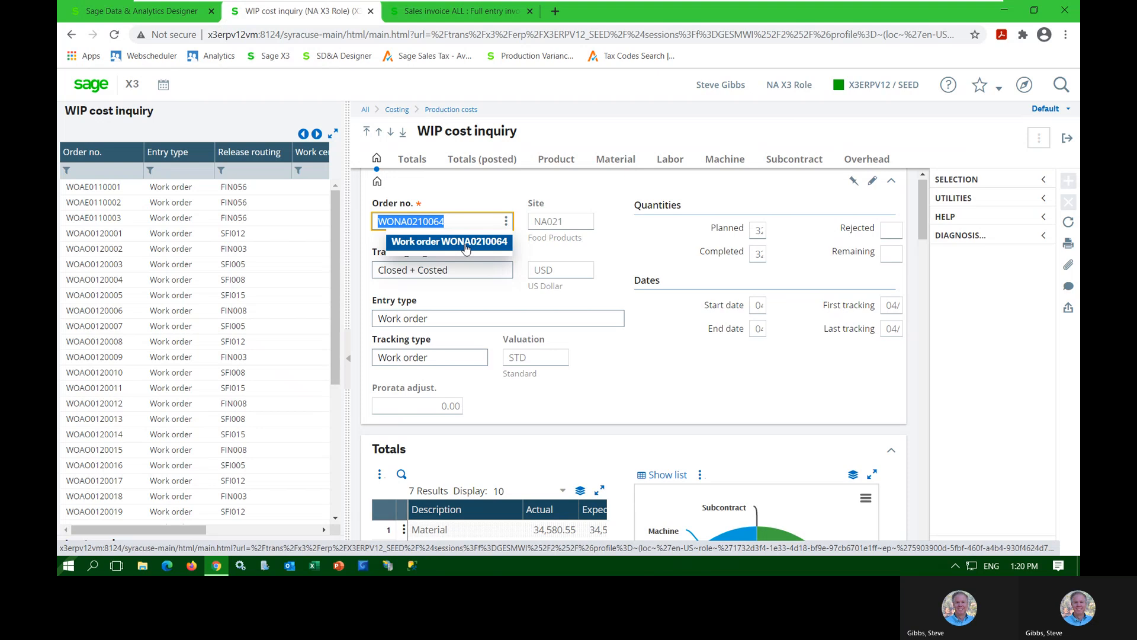
Step: Enlarge the work order's Totals grid to examine actual, expected and variance costs, then restore its normal size
scroll(603, 388, "down", 2)
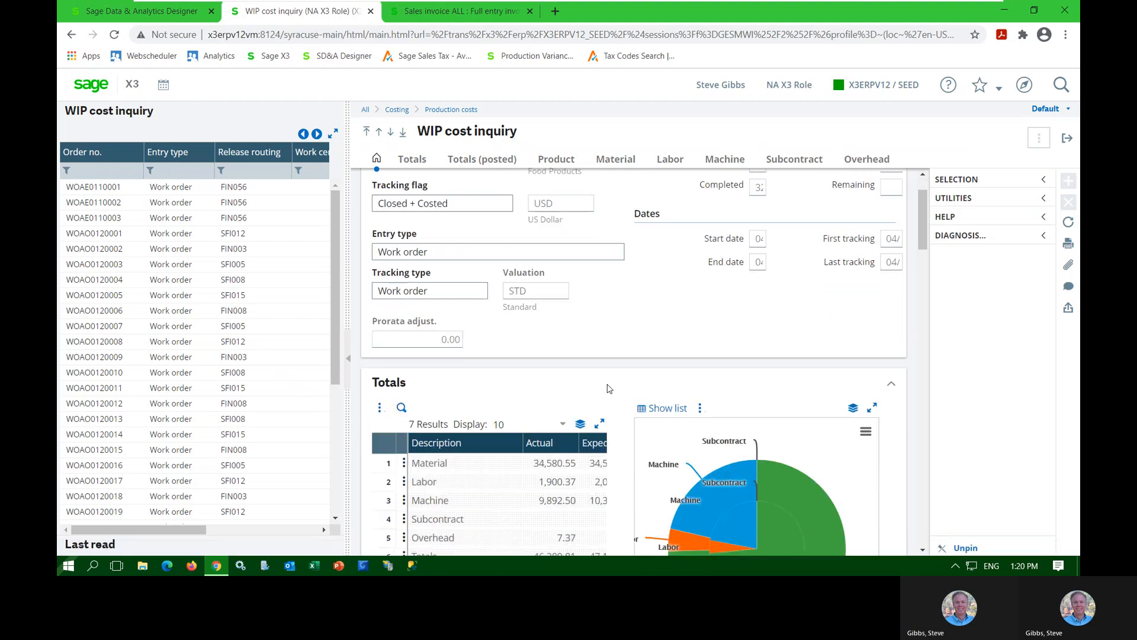
scroll(603, 384, "down", 1)
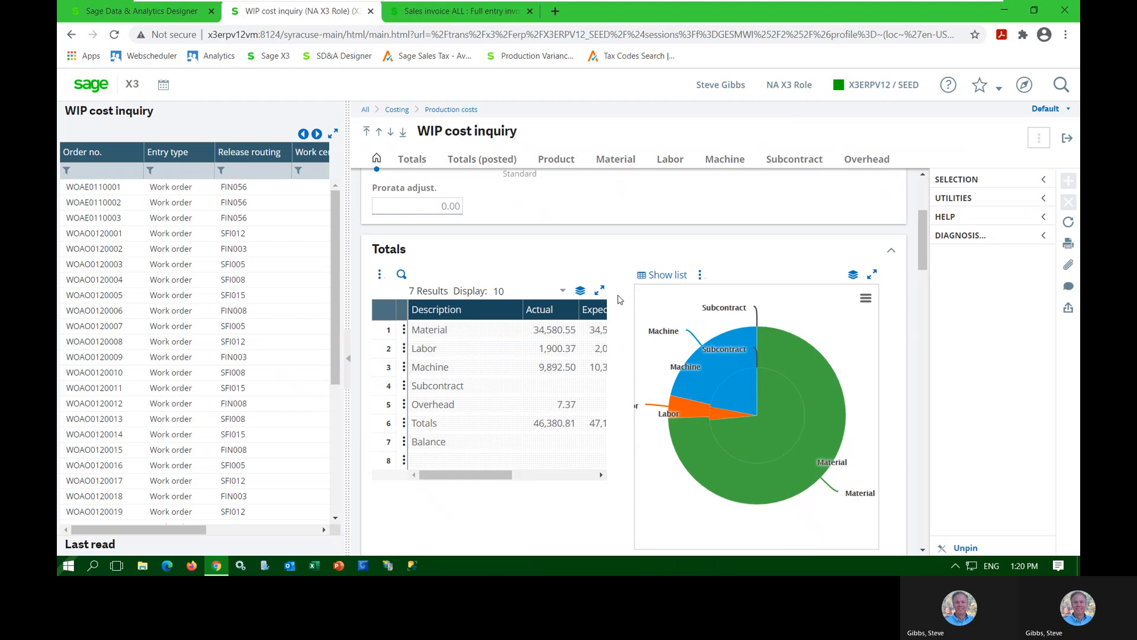
left_click(600, 291)
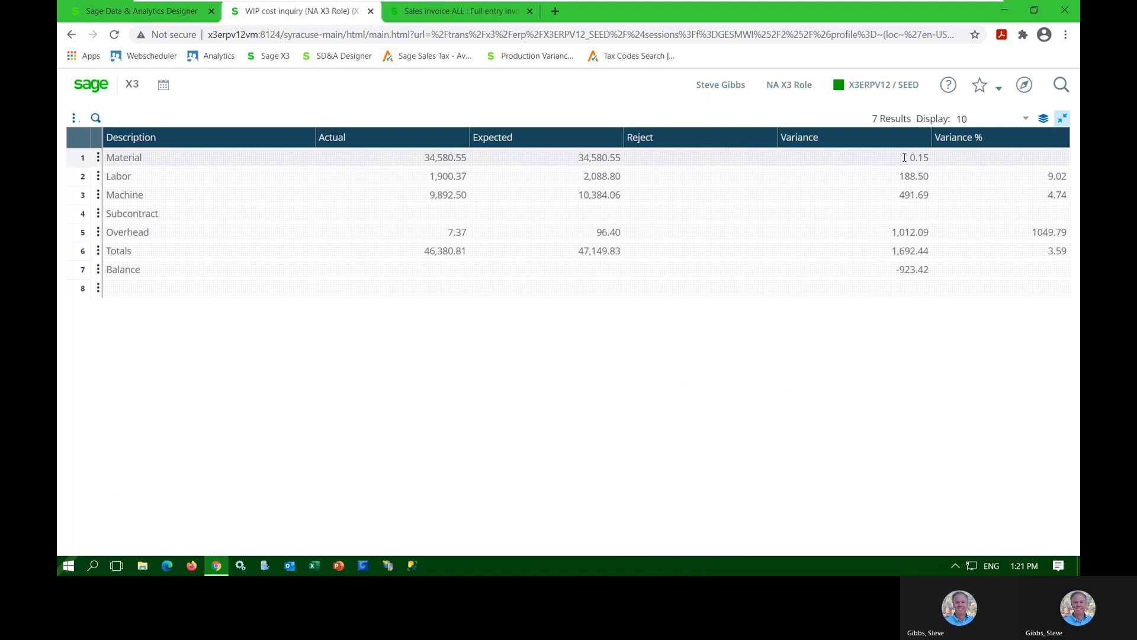
left_click(1063, 119)
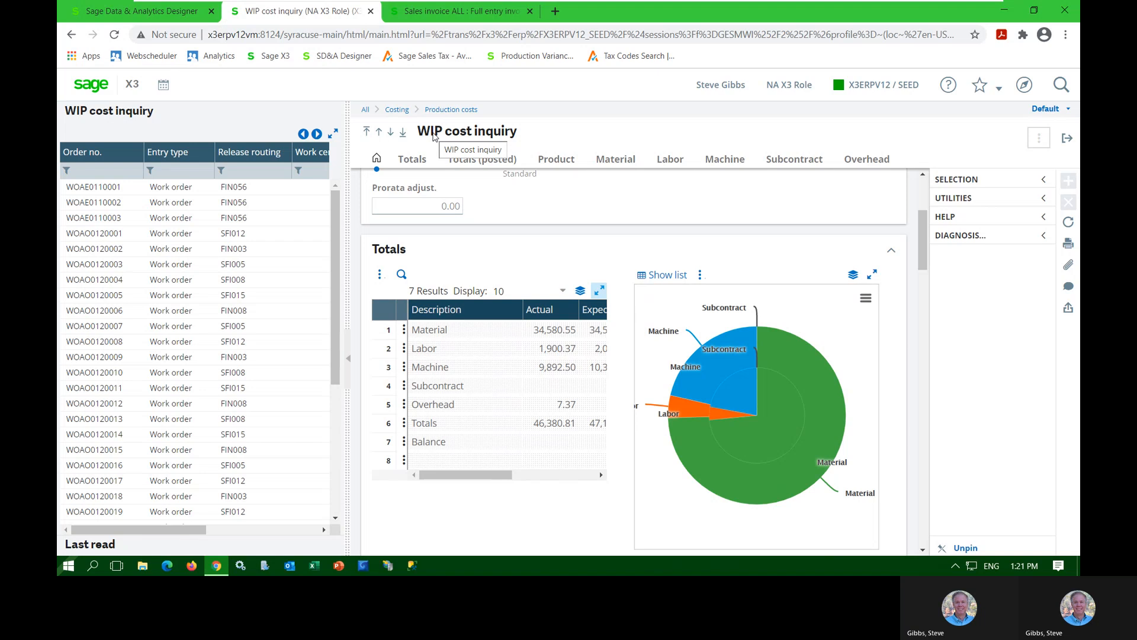
Step: Return to the Costing page, open the product-site record for FIN301 at NA021, and display its standard cost
left_click(90, 85)
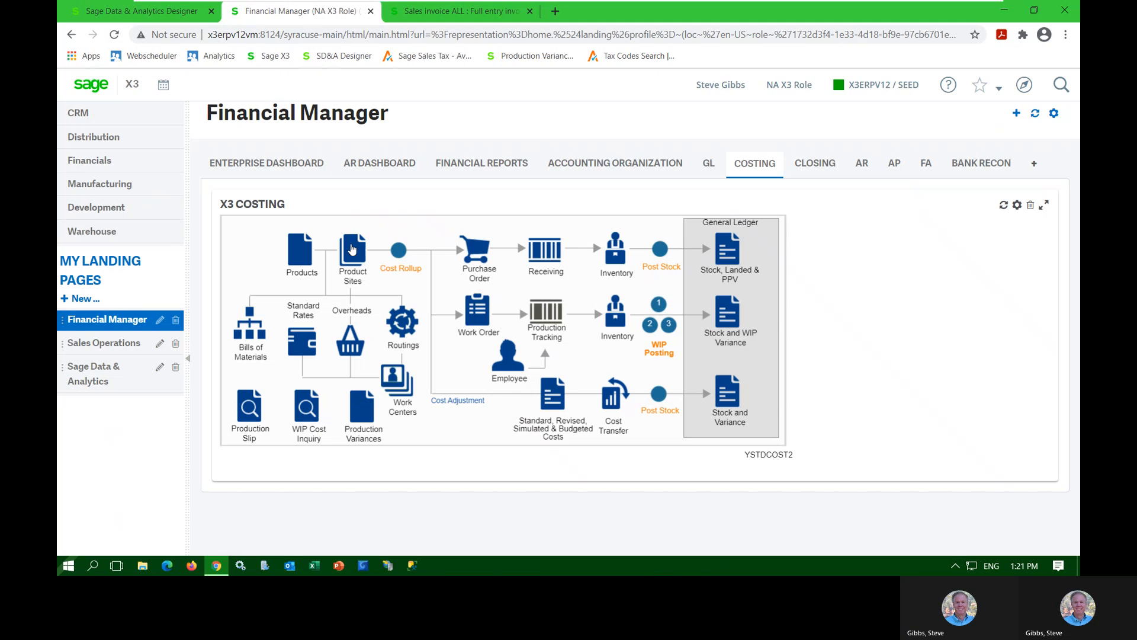
left_click(352, 250)
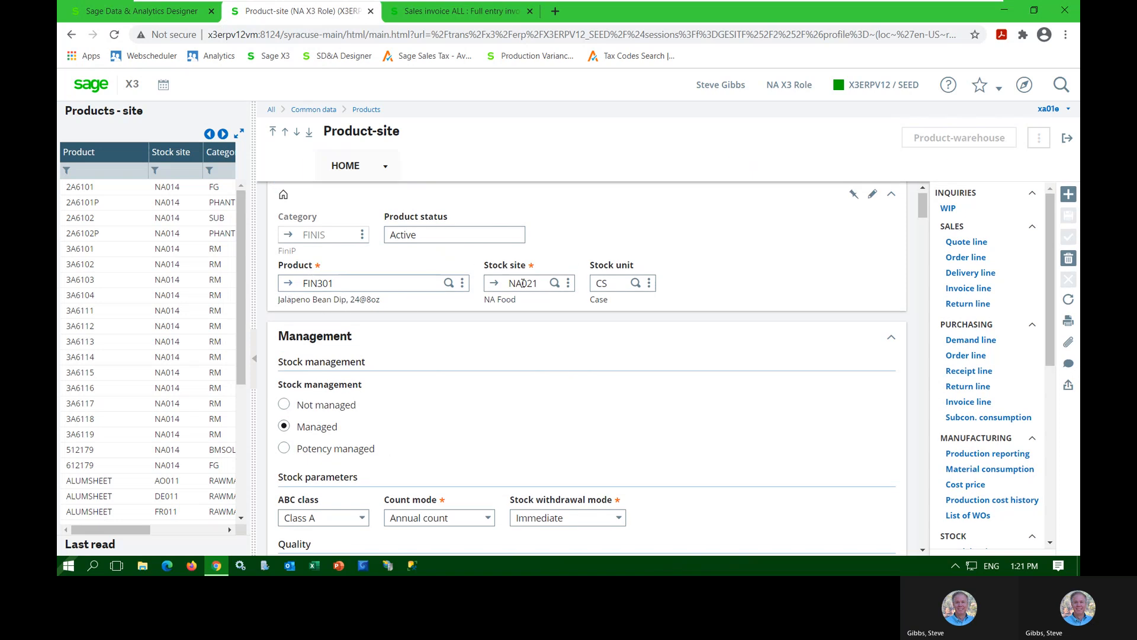
scroll(989, 441, "down", 5)
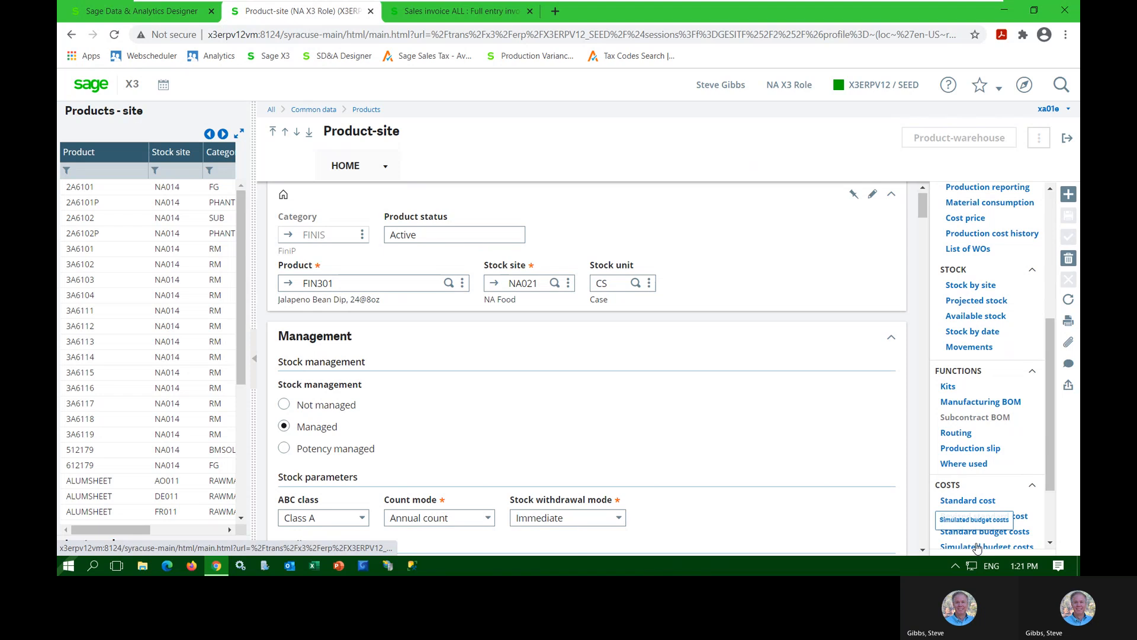
left_click(973, 503)
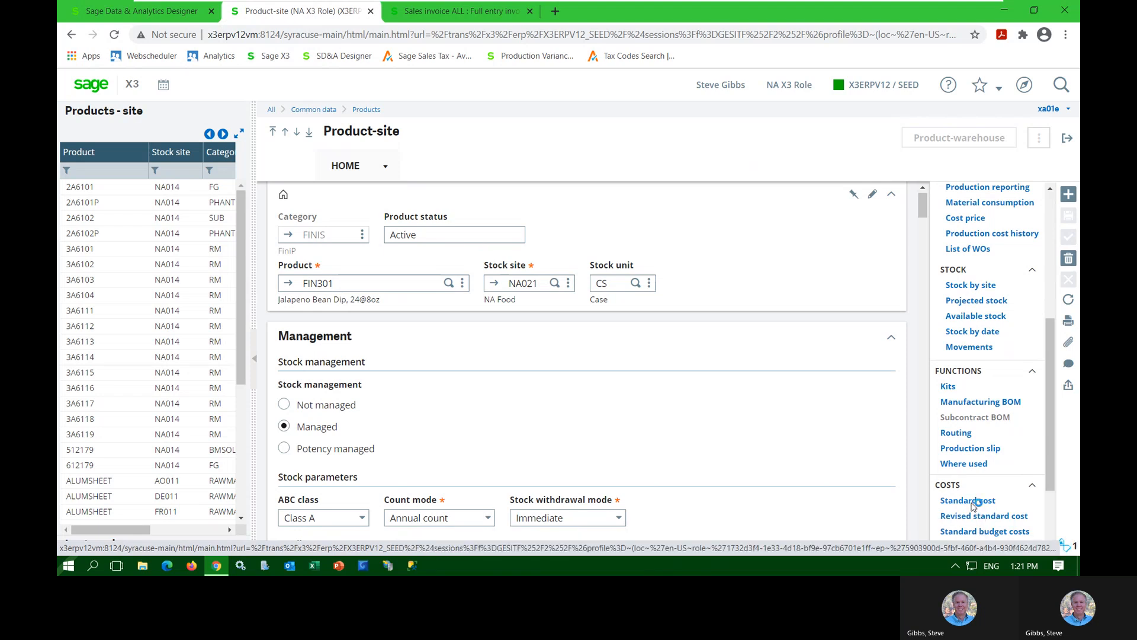
Step: Refresh the standard costs list and examine FIN301's level cost and multilevel totals breakdown down to the Detail option
scroll(580, 512, "down", 2)
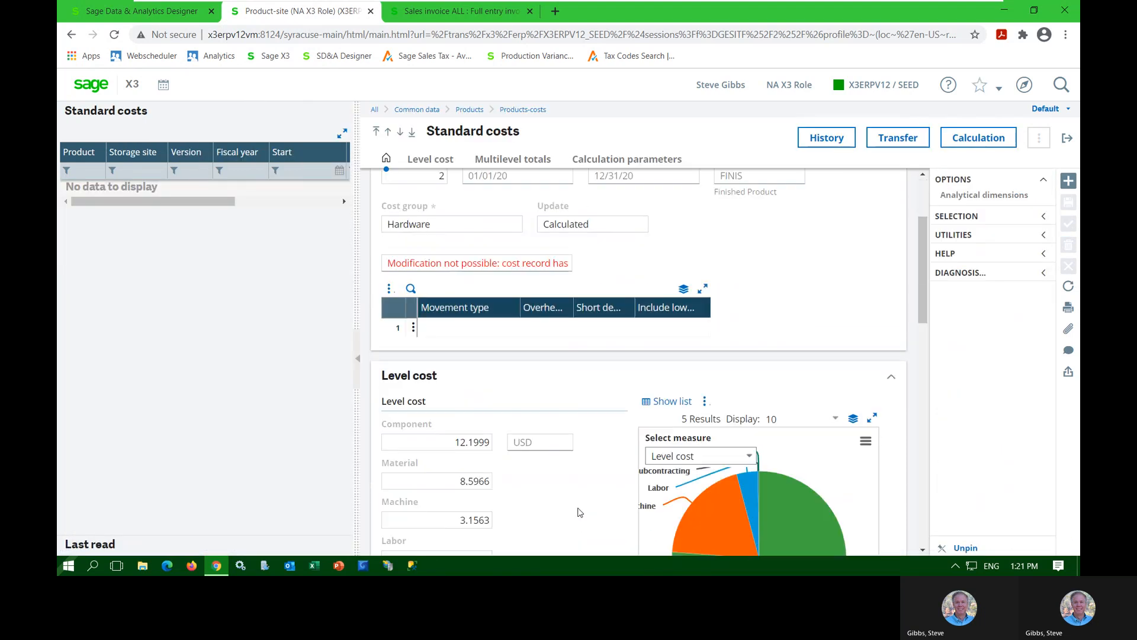
scroll(580, 513, "down", 2)
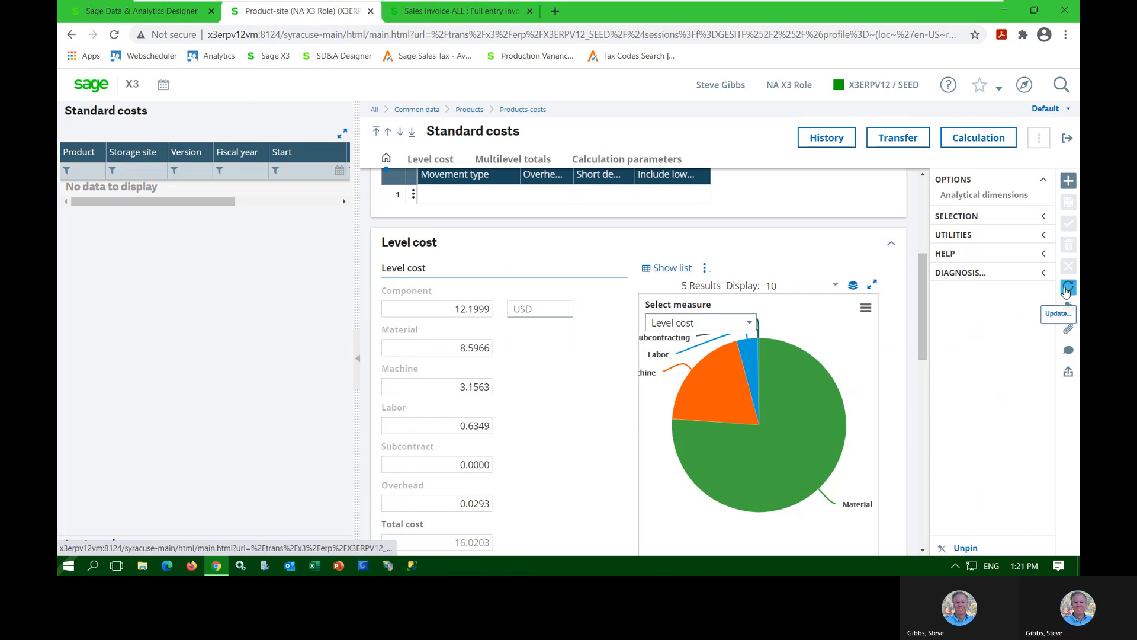
left_click(1067, 289)
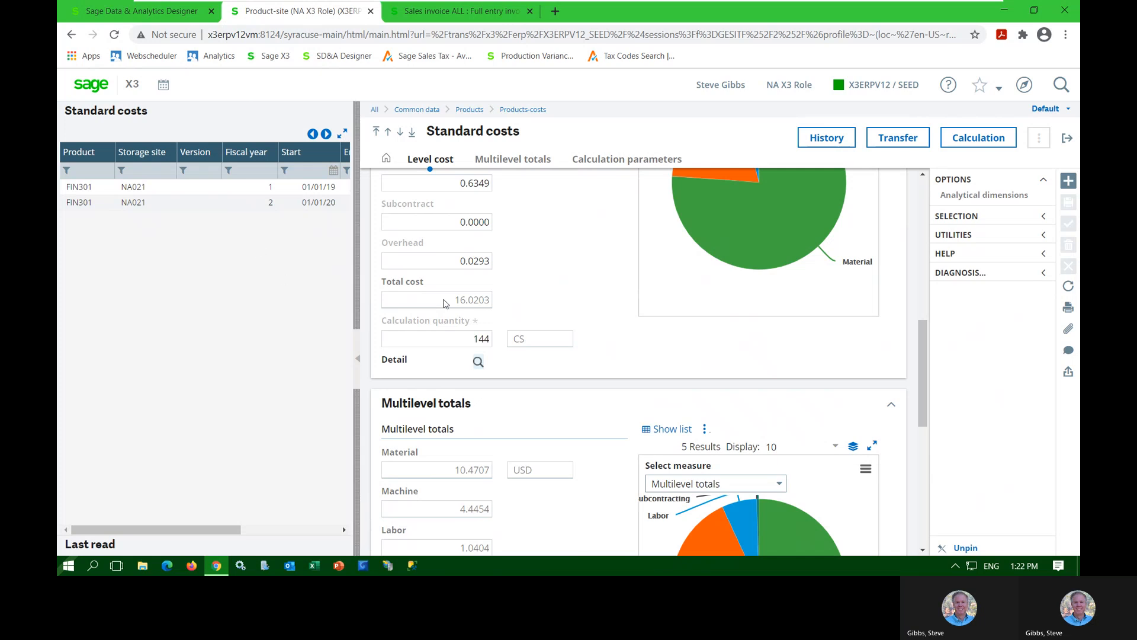
scroll(529, 420, "down", 2)
scroll(529, 420, "down", 1)
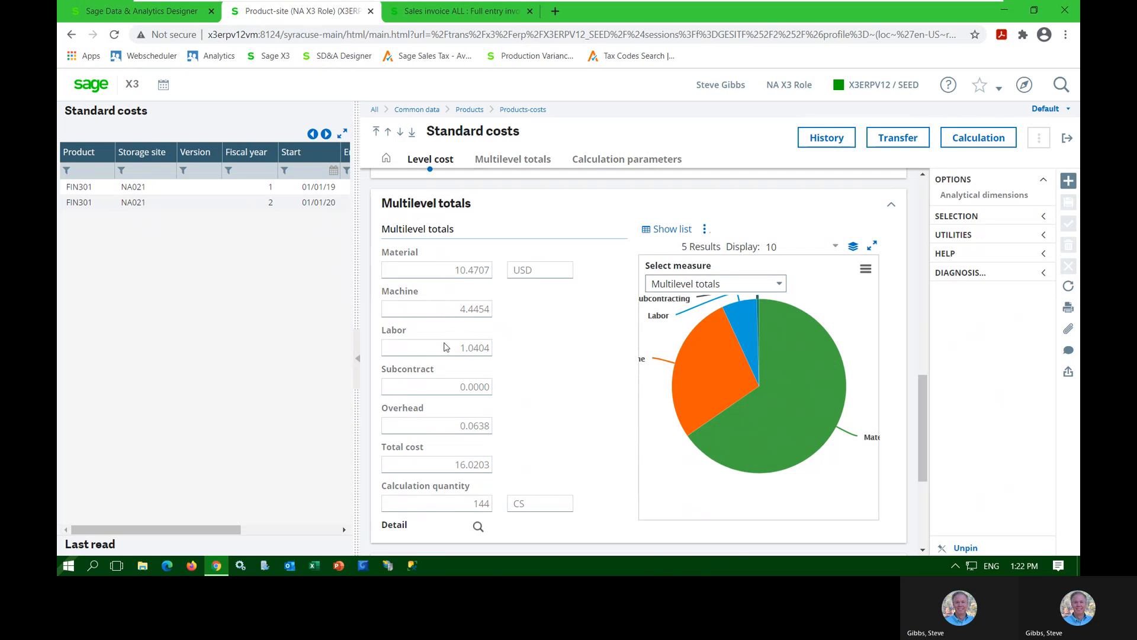
scroll(470, 379, "down", 2)
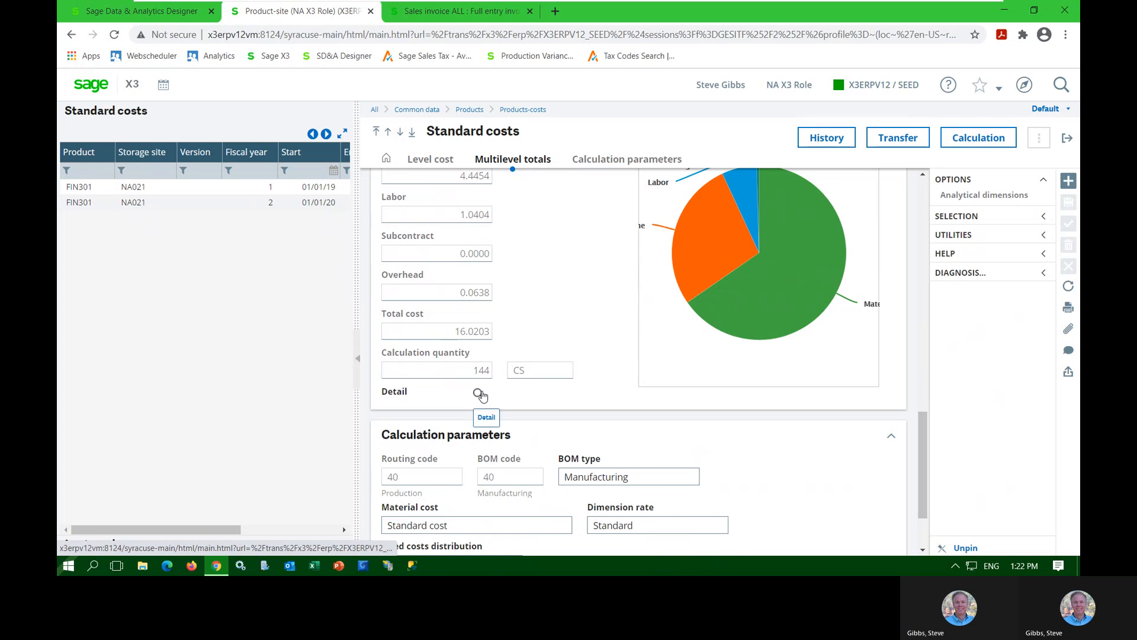
Step: Open FIN301's multilevel standard cost breakdown, enlarge the Material cost groups grid to examine it, then restore the grid and close the breakdown
left_click(478, 393)
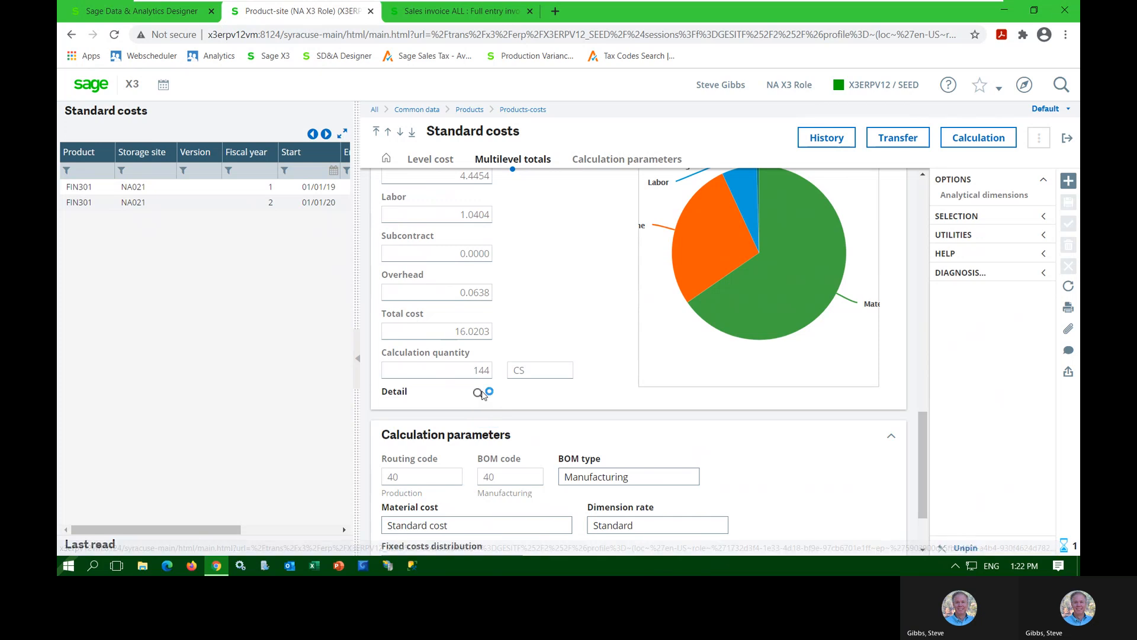
scroll(454, 474, "down", 1)
scroll(456, 468, "up", 1)
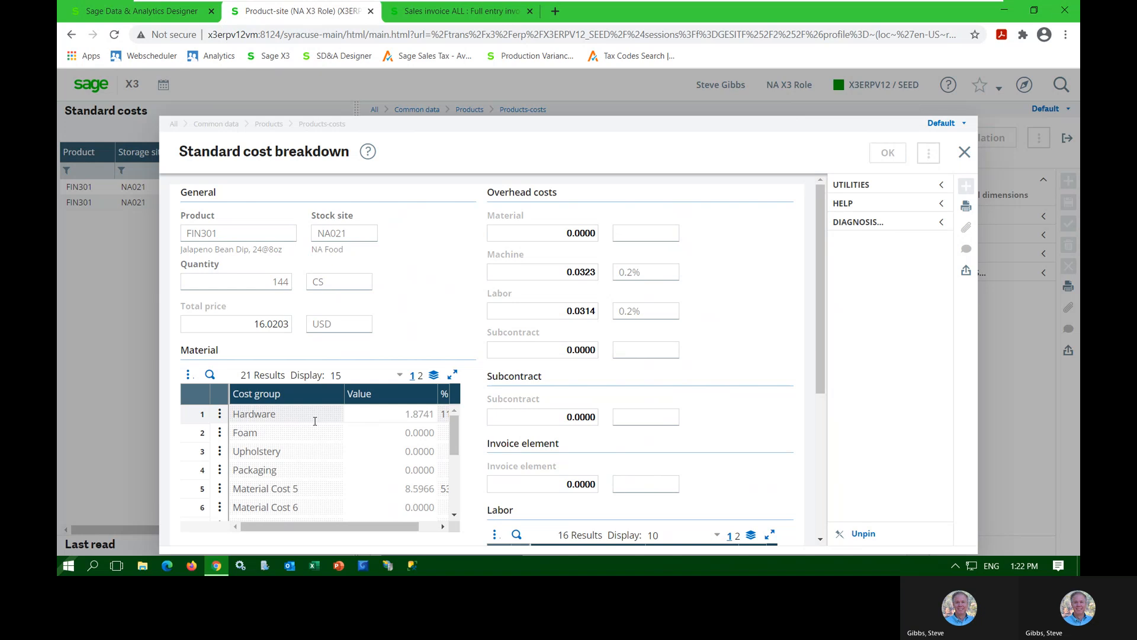
left_click(452, 375)
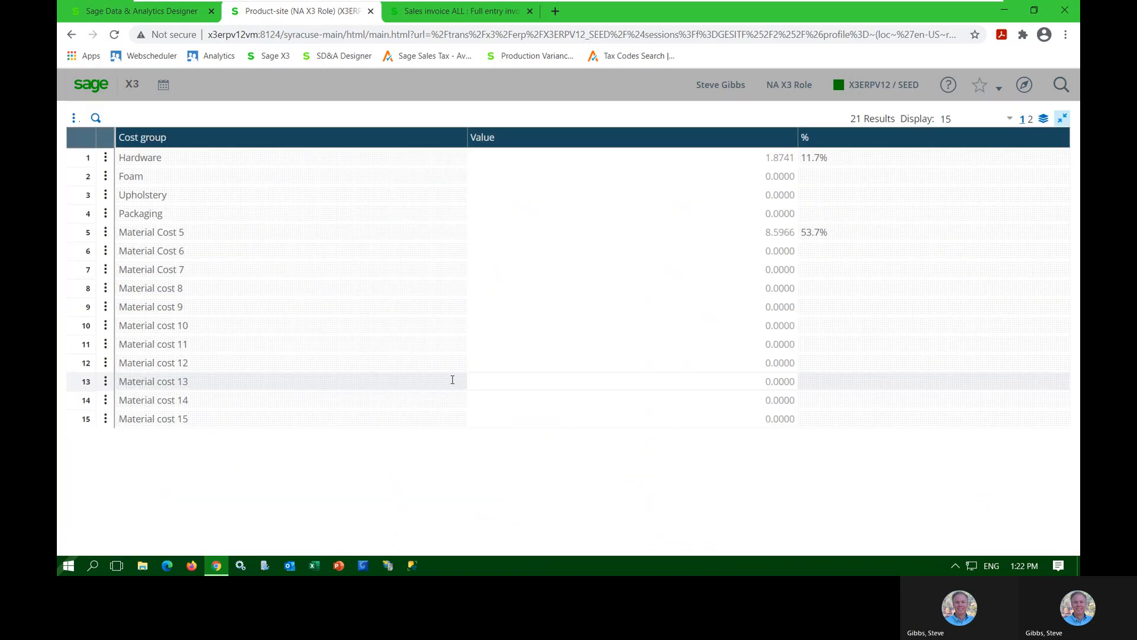
left_click(1063, 121)
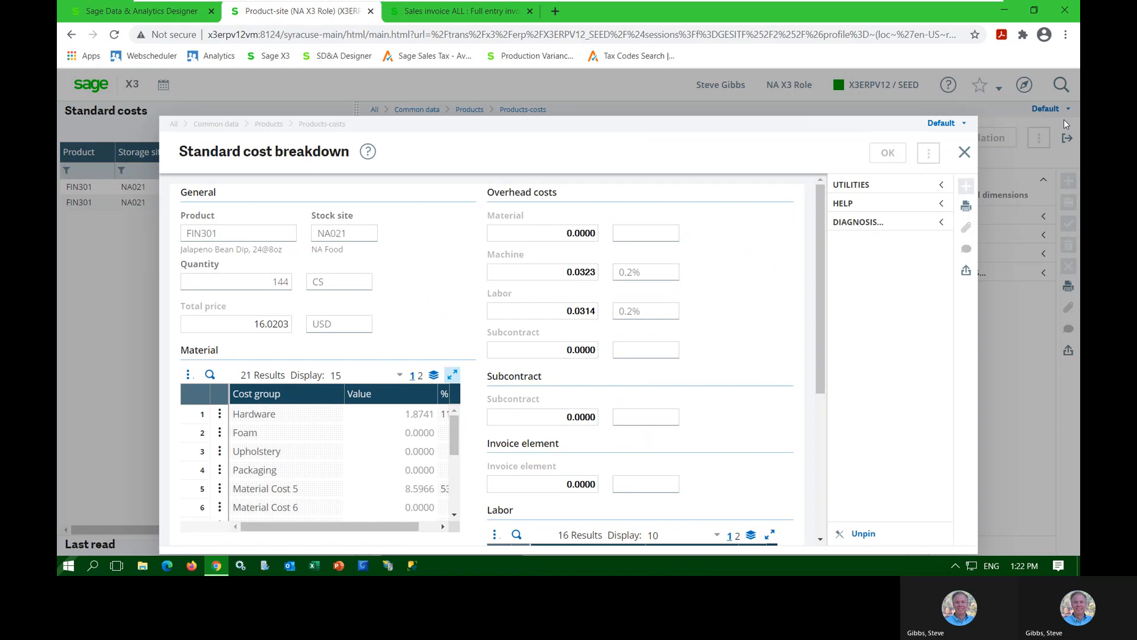
left_click(964, 153)
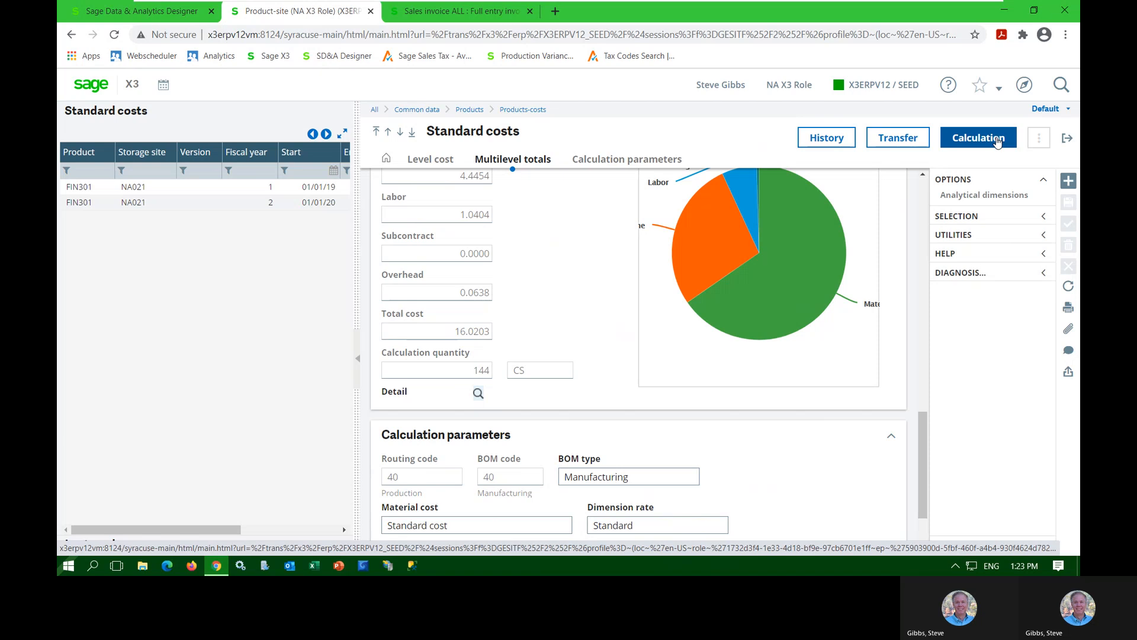
Step: Open the cost calculation settings for FIN301, review the product, validity and update options, and close them without running the calculation
left_click(997, 142)
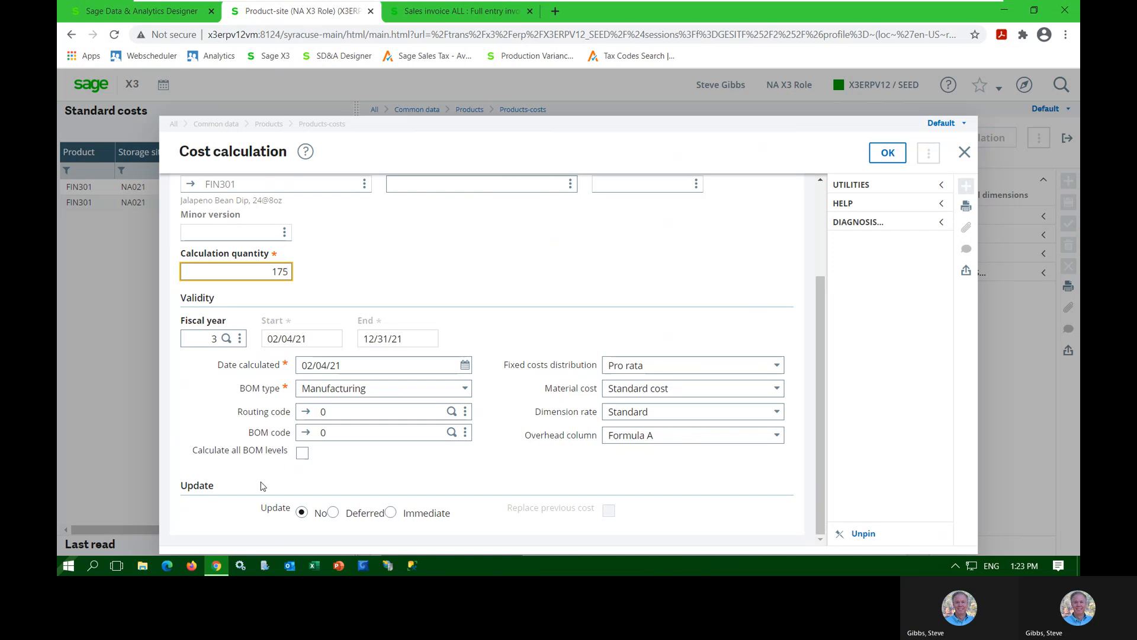
scroll(551, 443, "up", 2)
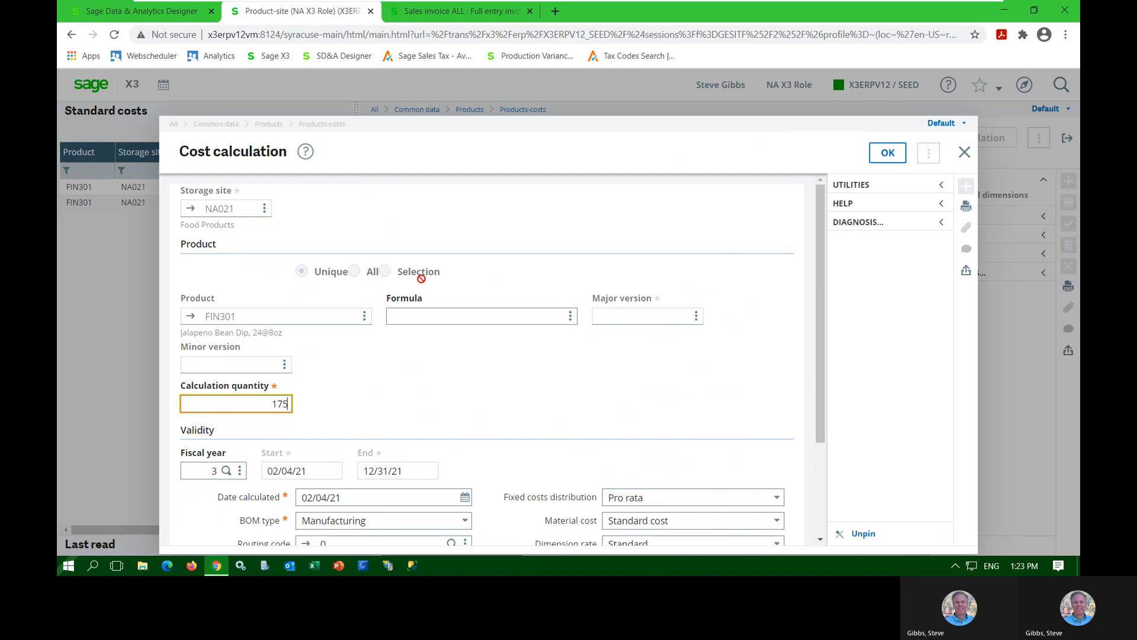
left_click(963, 152)
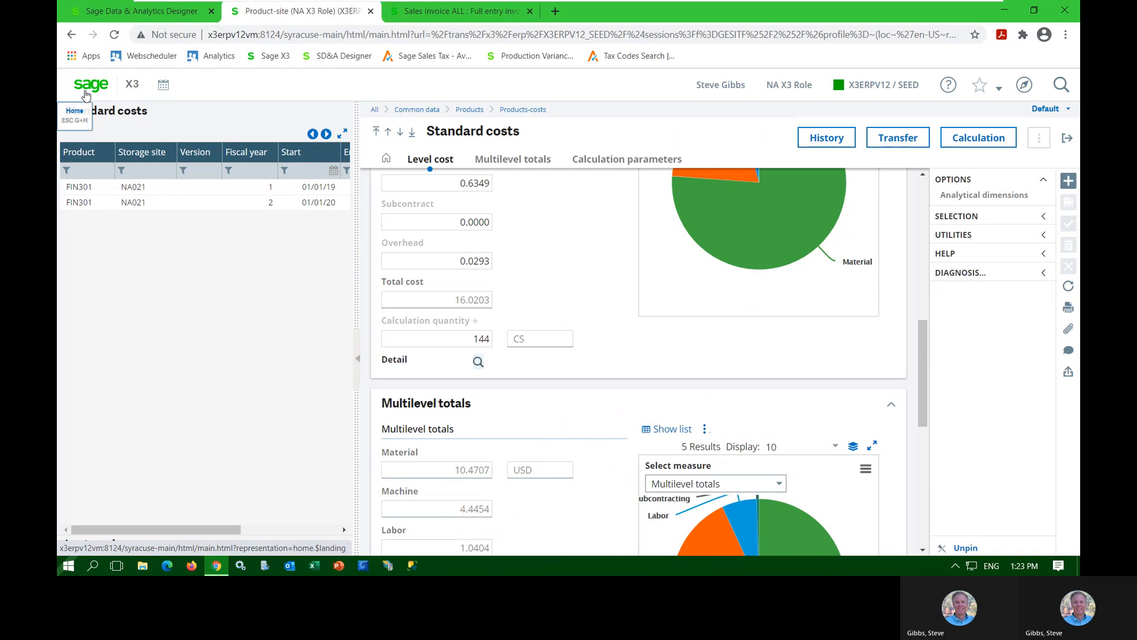
Step: Return to the Financial Manager landing page, display the Closing page, and open Period Close to examine the period and stock statuses
left_click(87, 95)
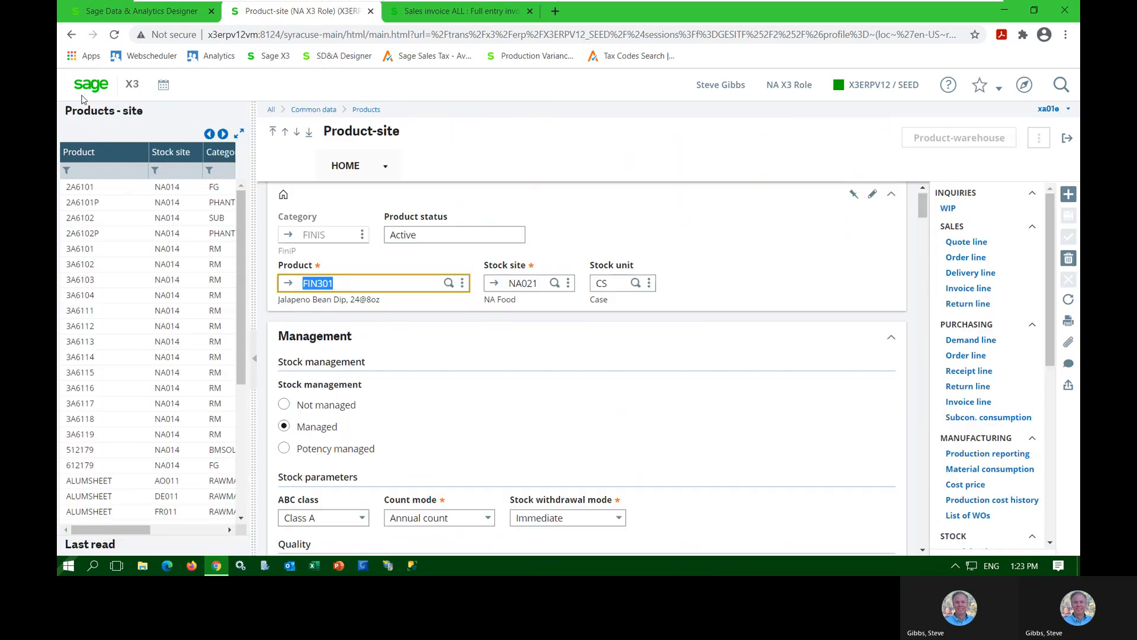
left_click(87, 89)
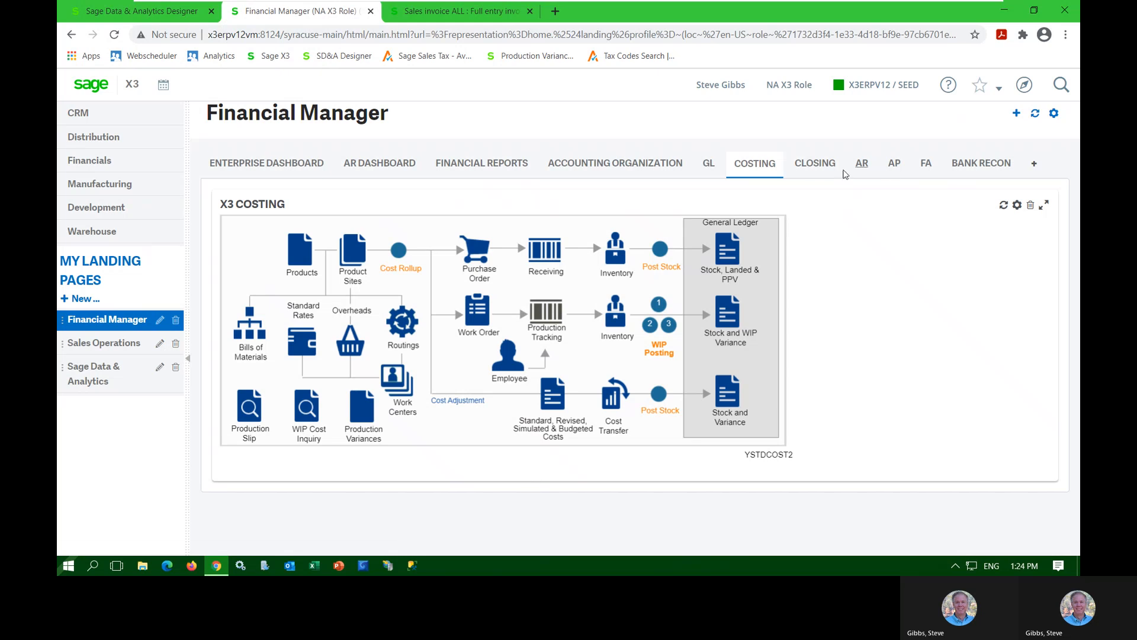
left_click(816, 169)
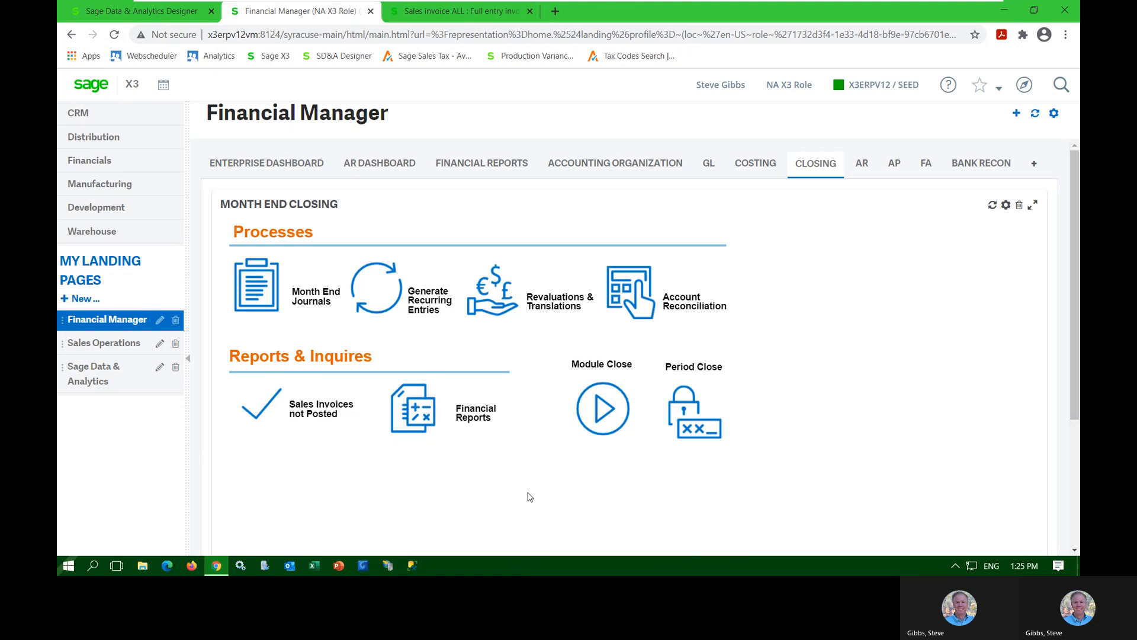
left_click(692, 416)
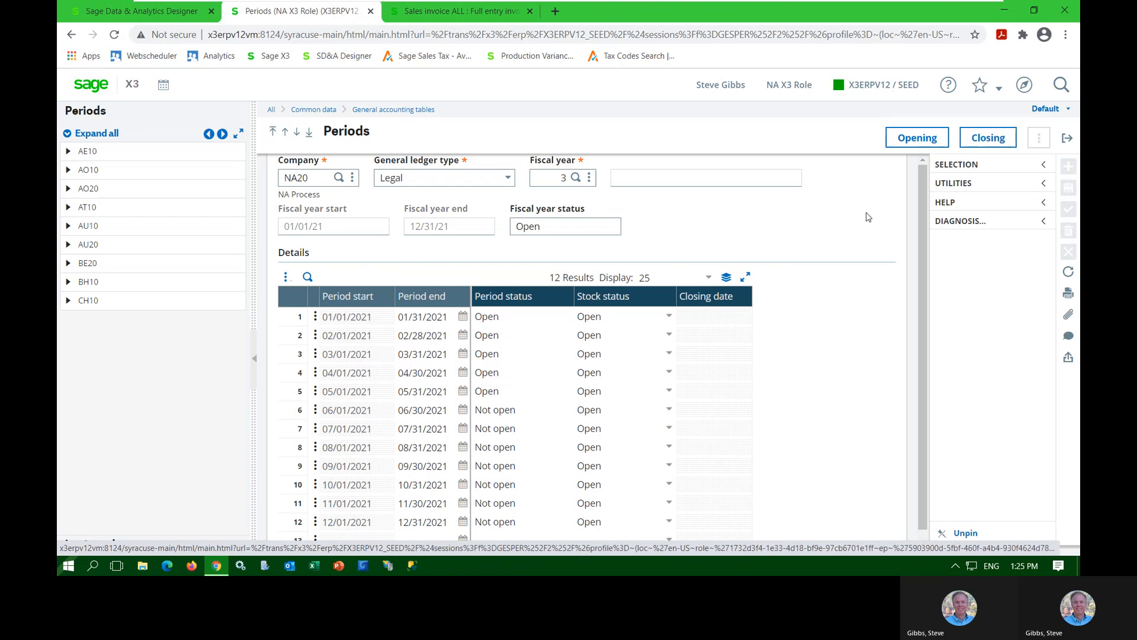
left_click(395, 112)
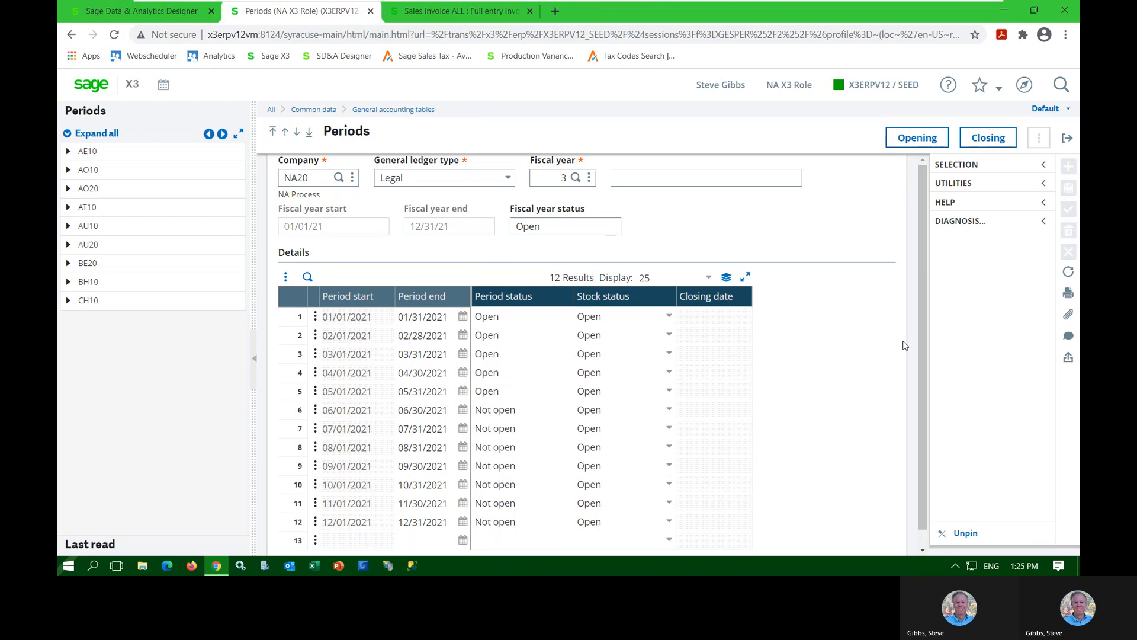
Step: Return from Periods to the Financial Manager landing page and display the Enterprise Dashboard
left_click(105, 92)
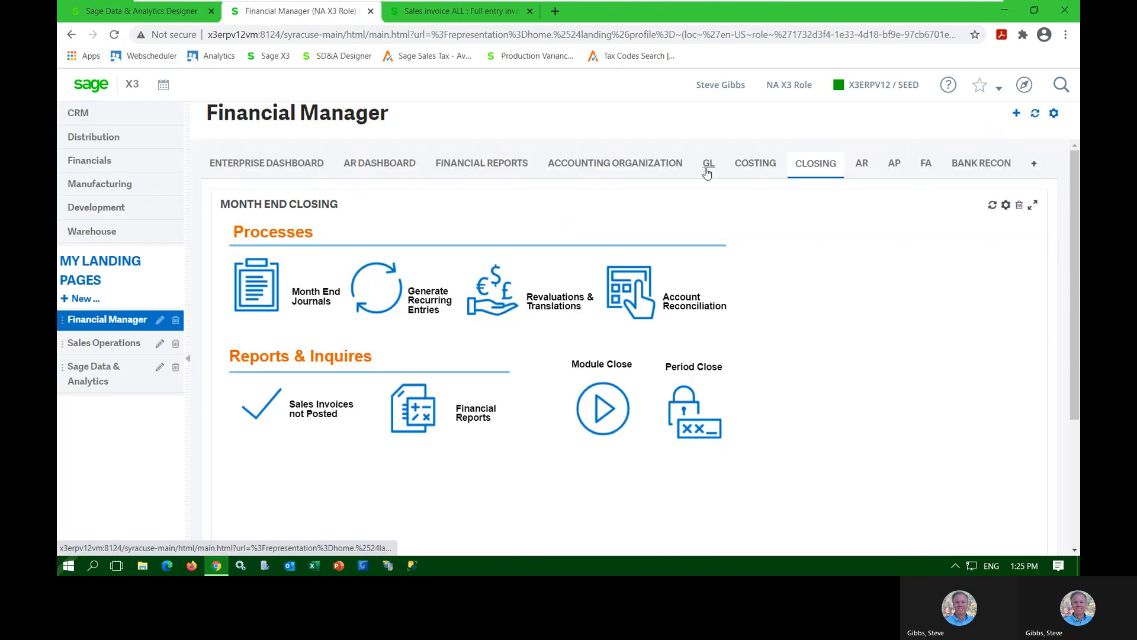
left_click(304, 165)
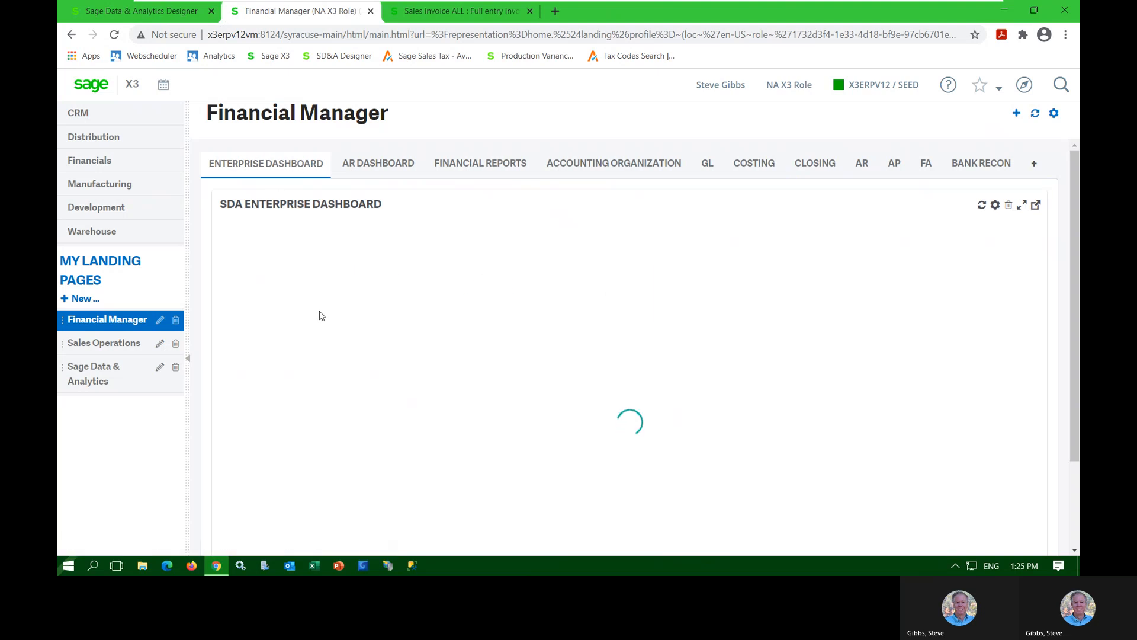